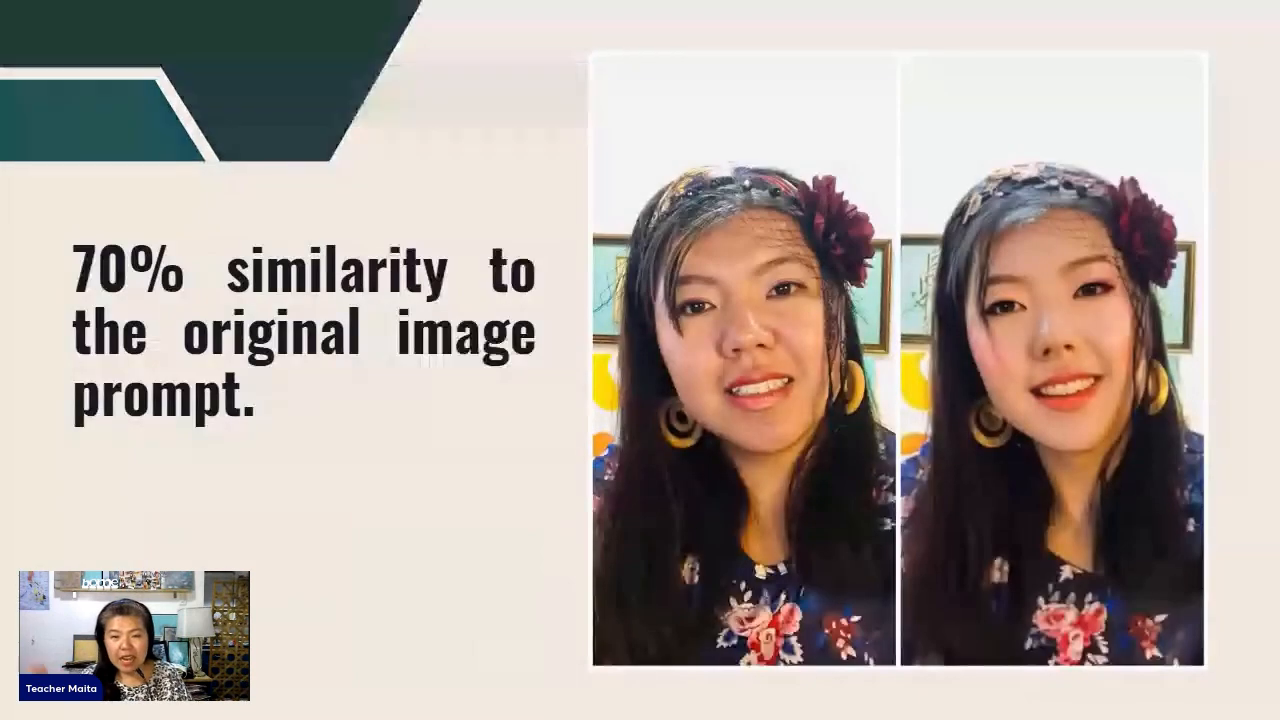
key(Right)
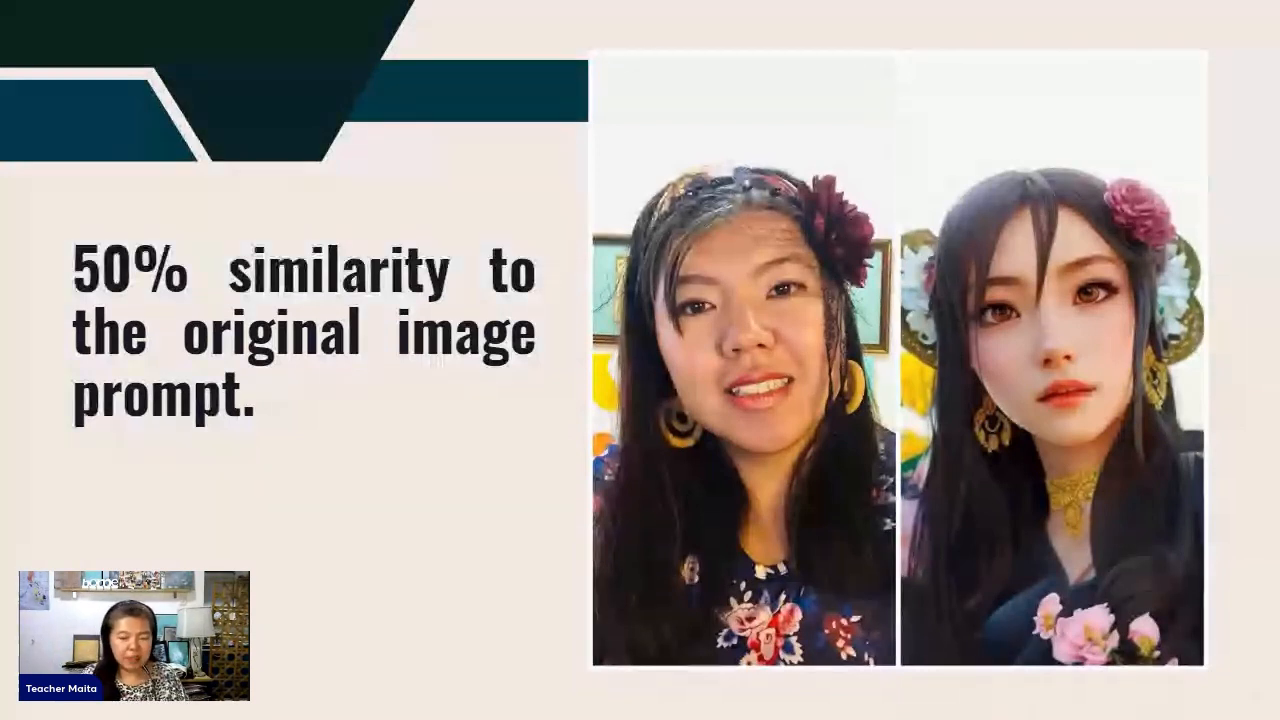
key(Right)
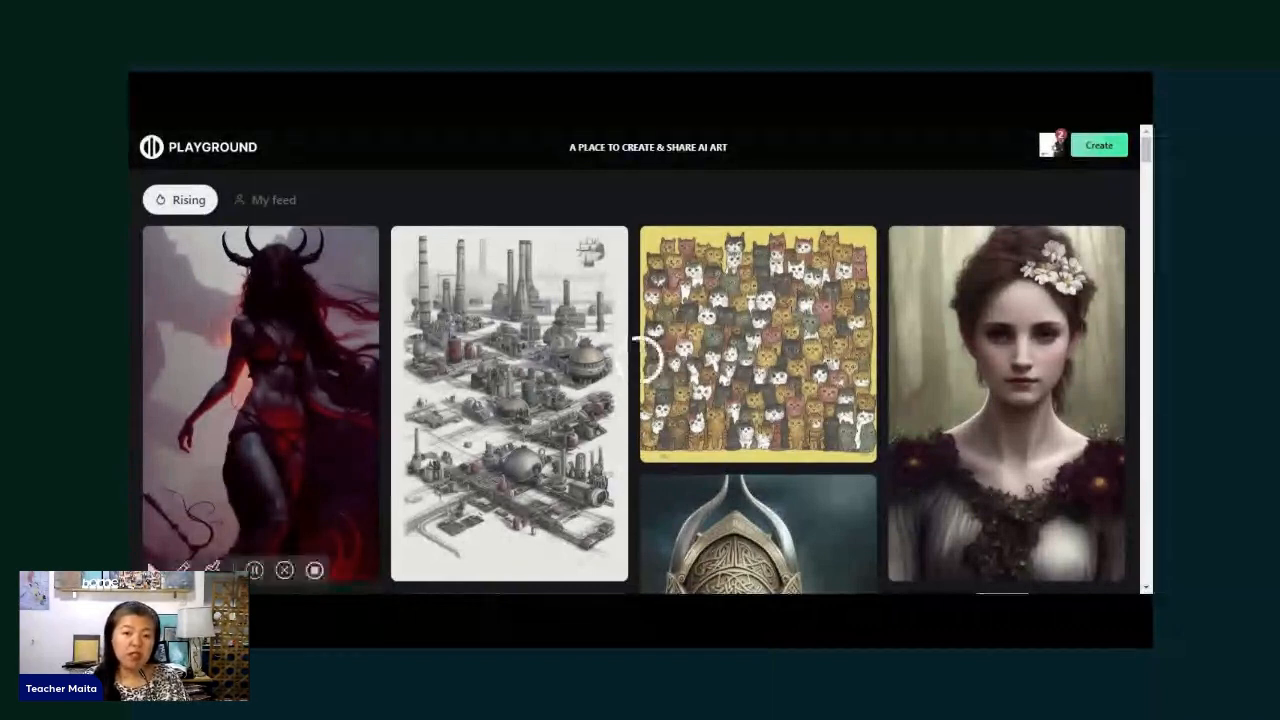
- Browse the Rising feed of community AI artworks, examining the images and the prompts behind them
scroll(983, 230, down, 3)
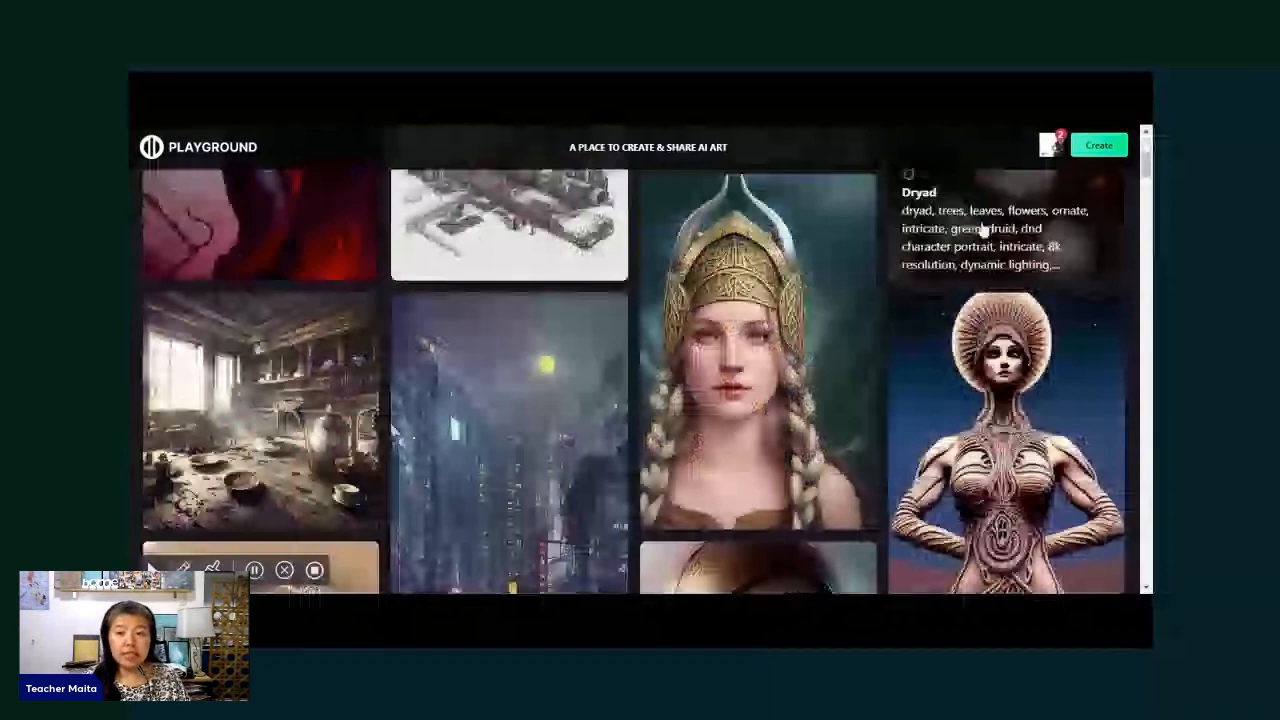
scroll(968, 288, down, 1)
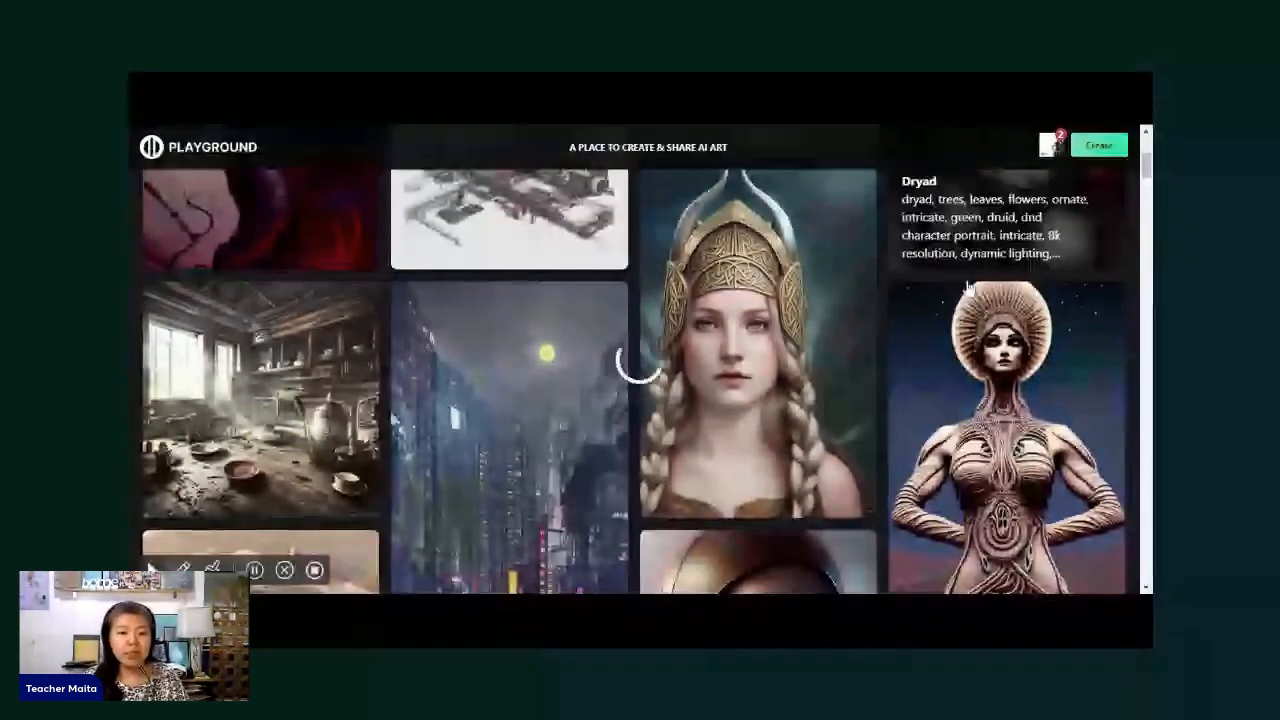
scroll(968, 288, down, 3)
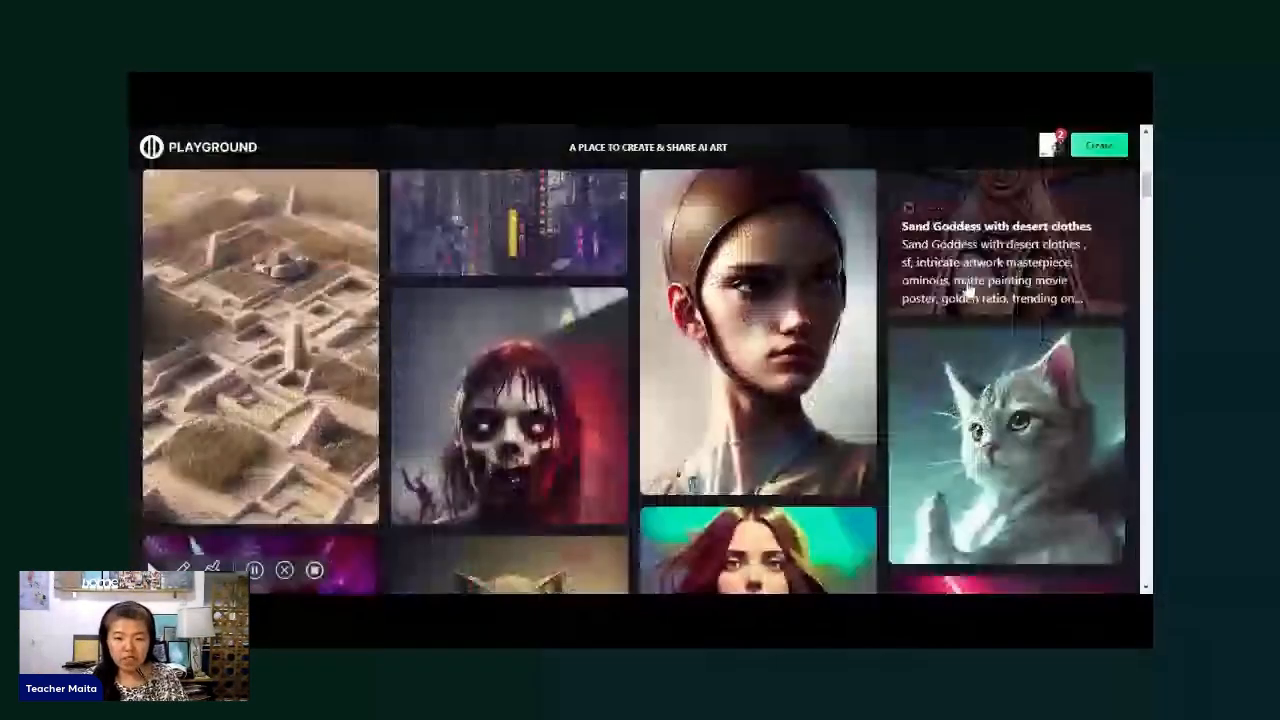
scroll(968, 290, down, 2)
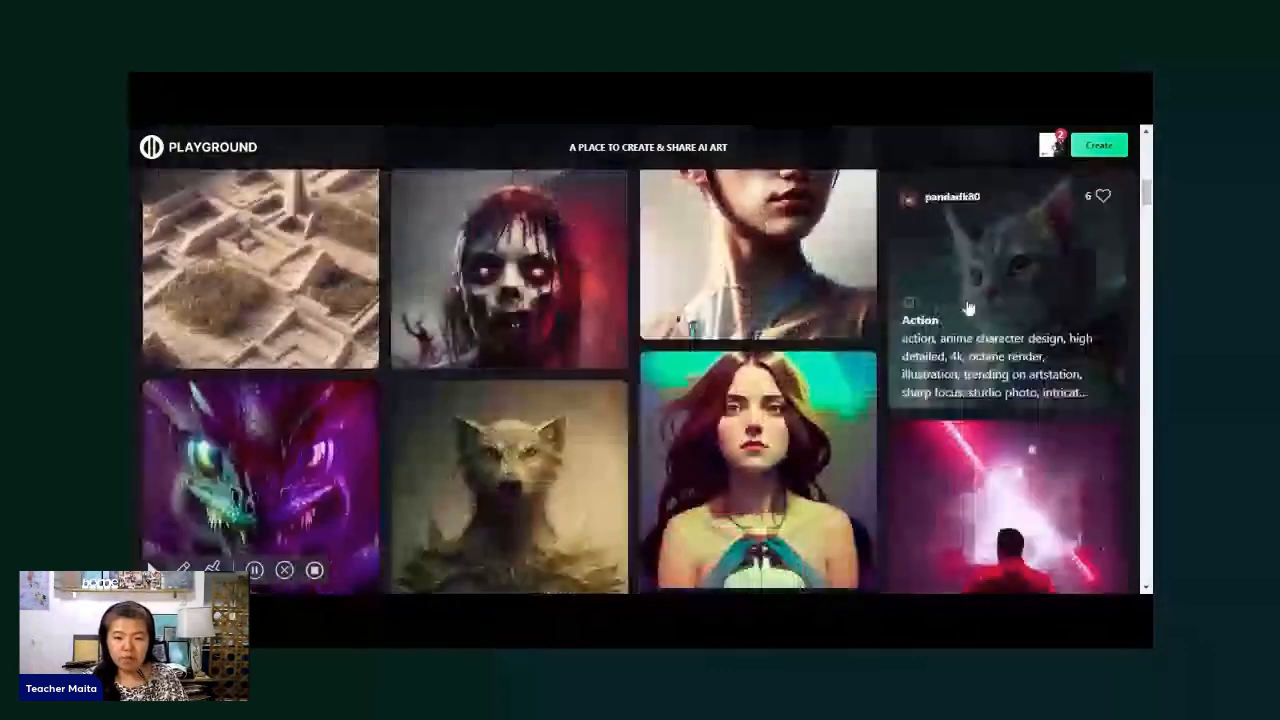
scroll(772, 404, down, 2)
click(745, 402)
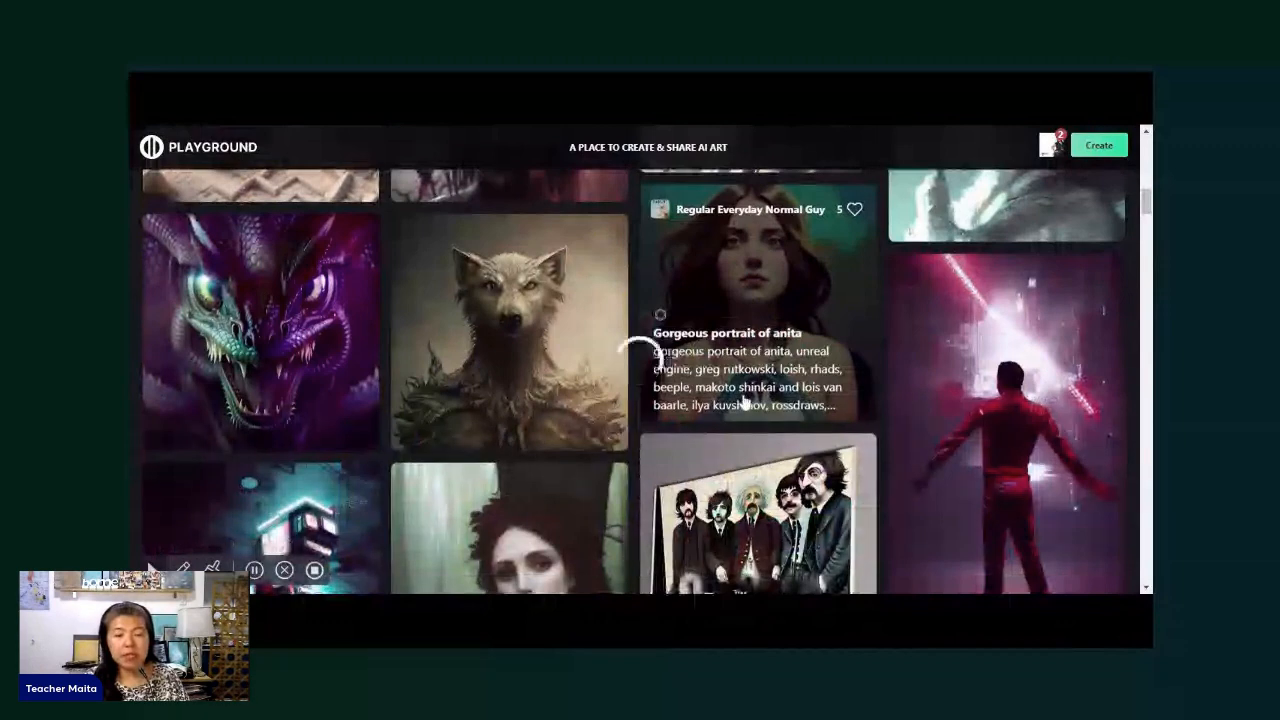
scroll(655, 418, down, 3)
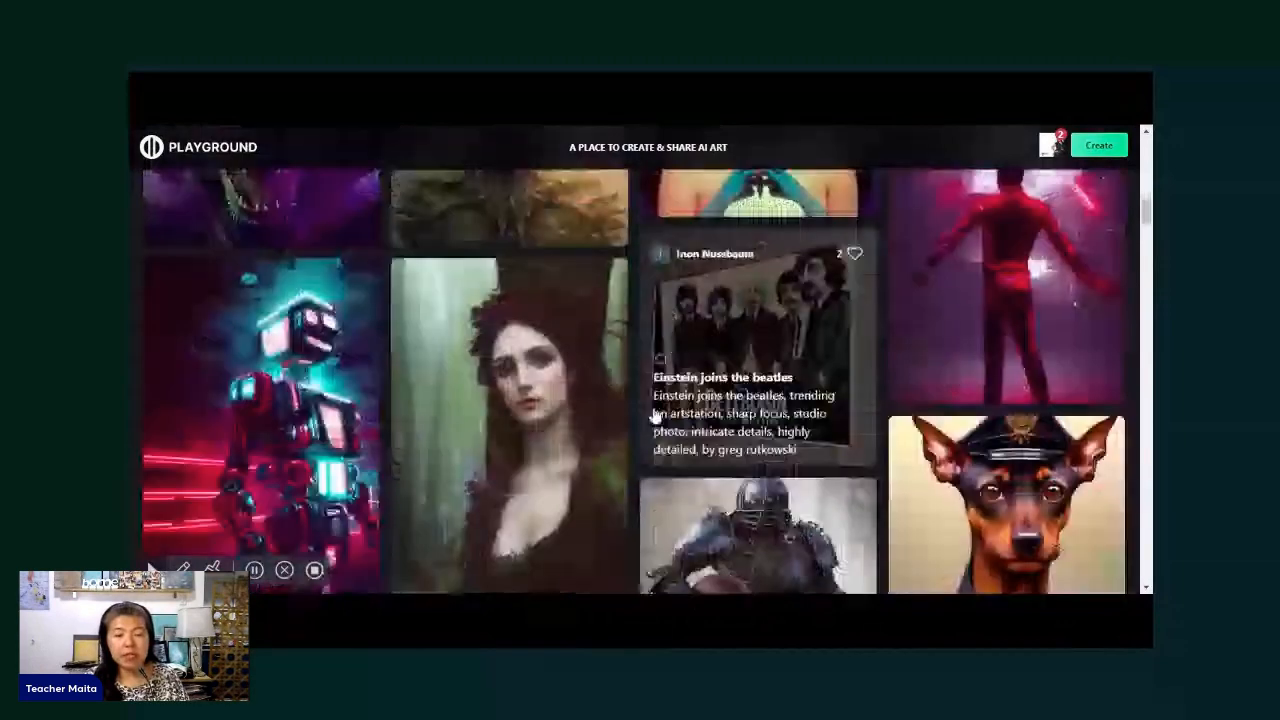
scroll(512, 356, down, 3)
scroll(510, 356, down, 3)
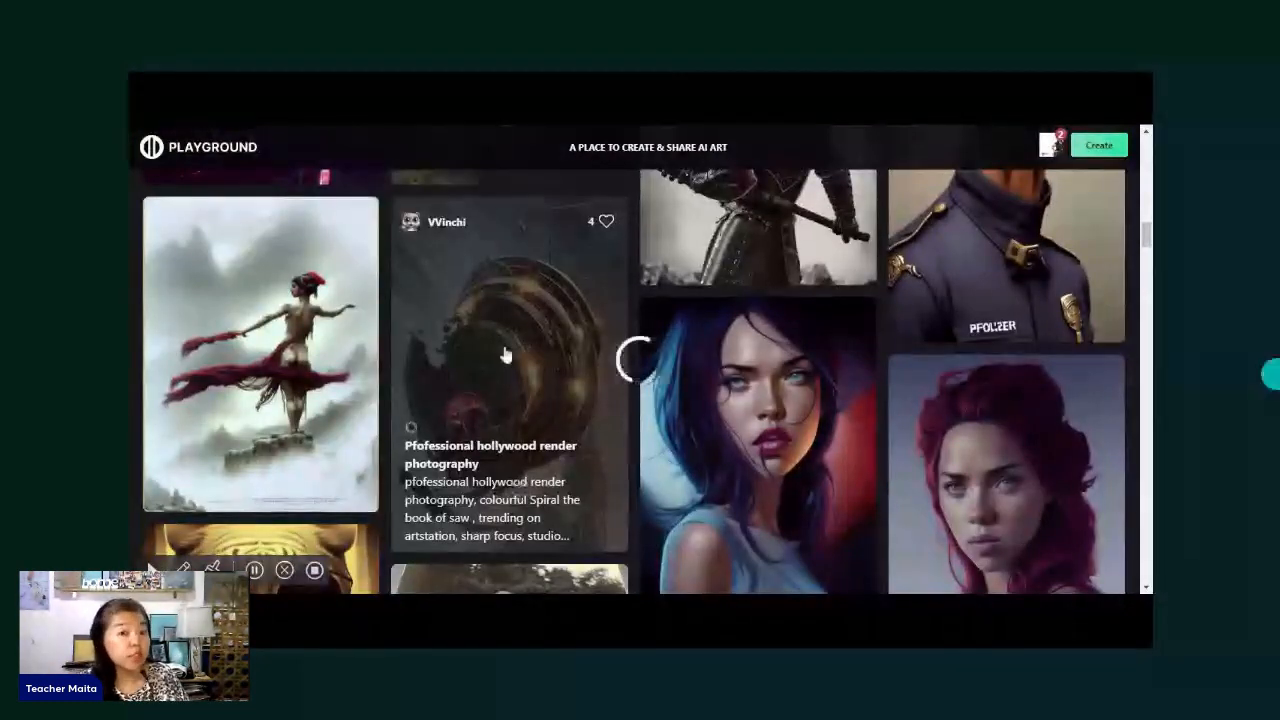
scroll(506, 355, down, 2)
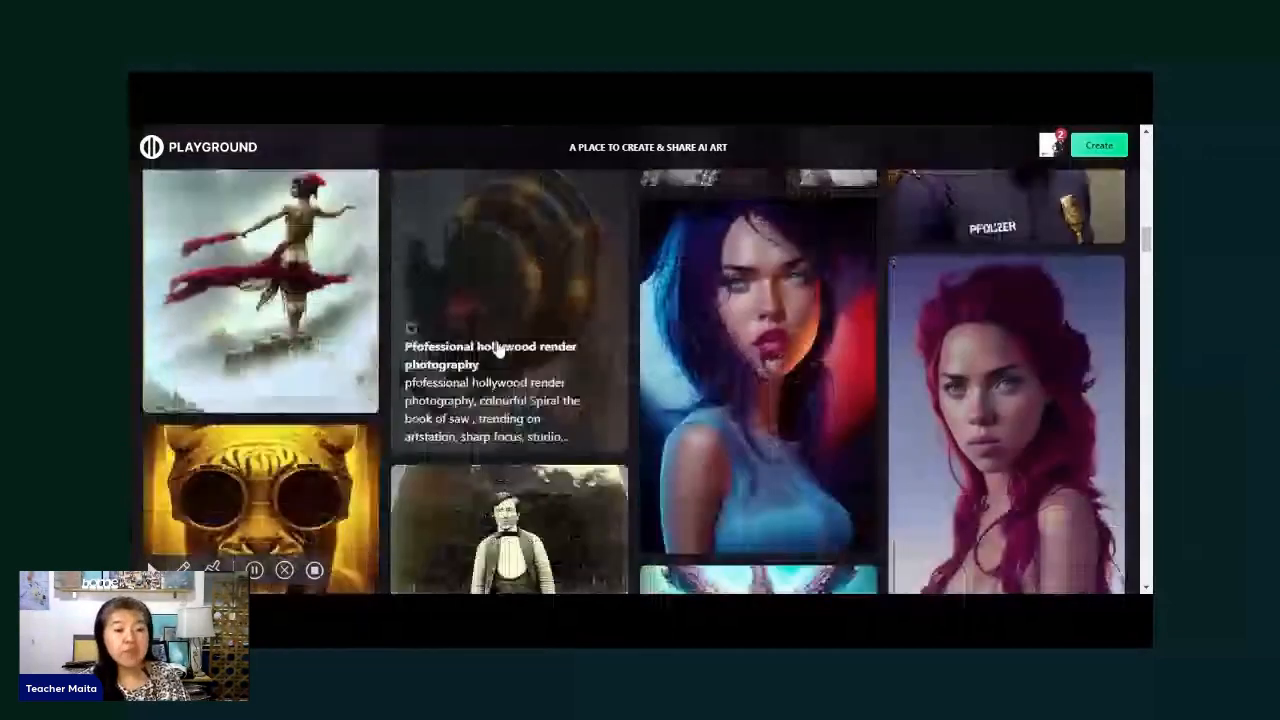
scroll(318, 344, down, 3)
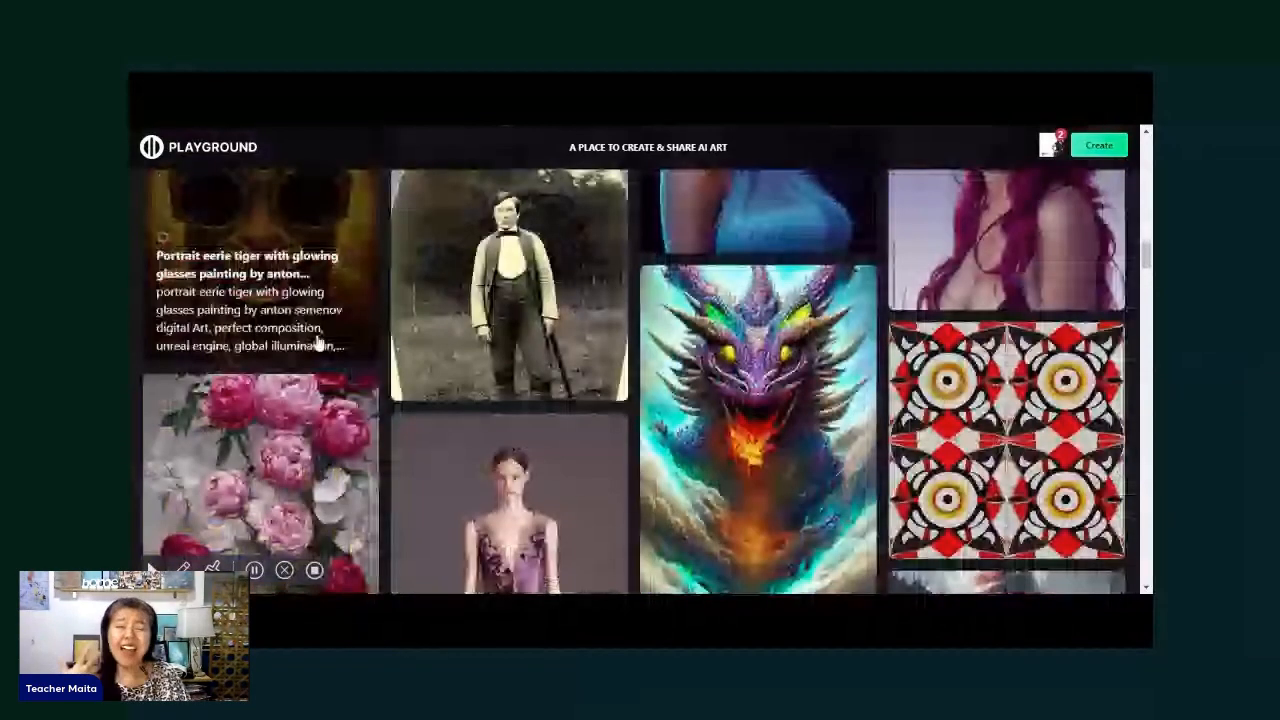
scroll(563, 370, down, 3)
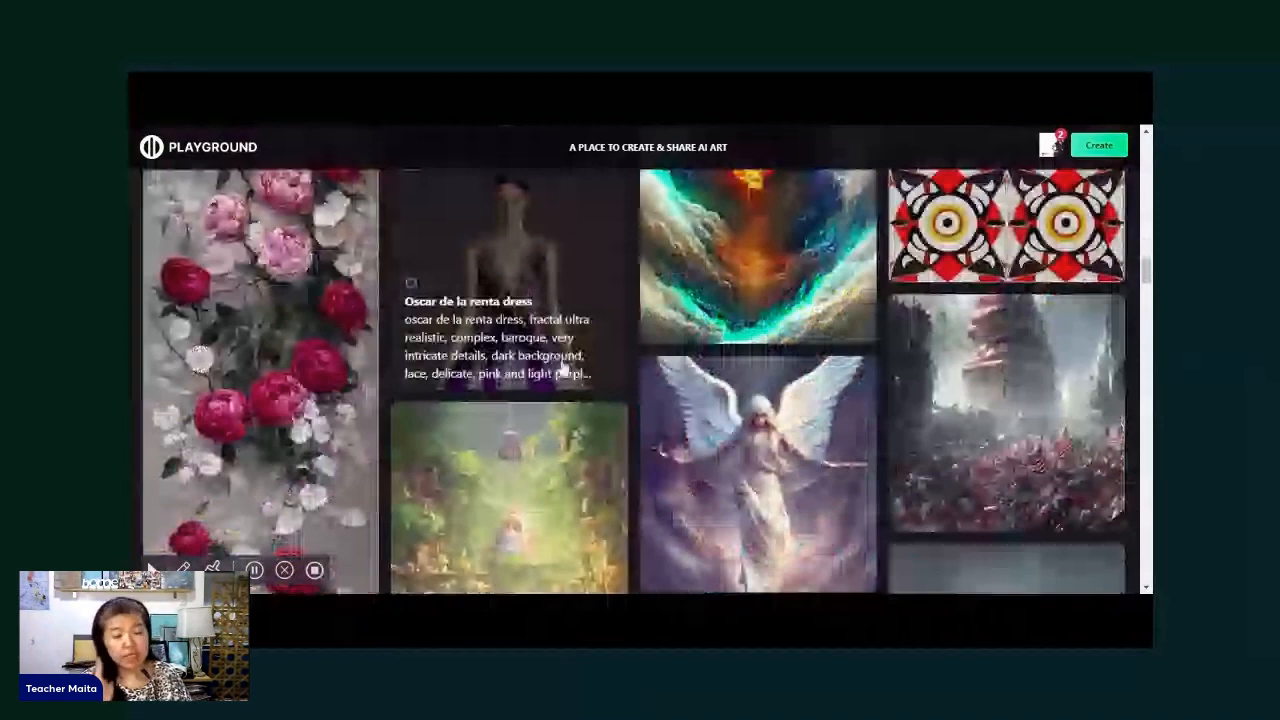
scroll(1133, 250, down, 1)
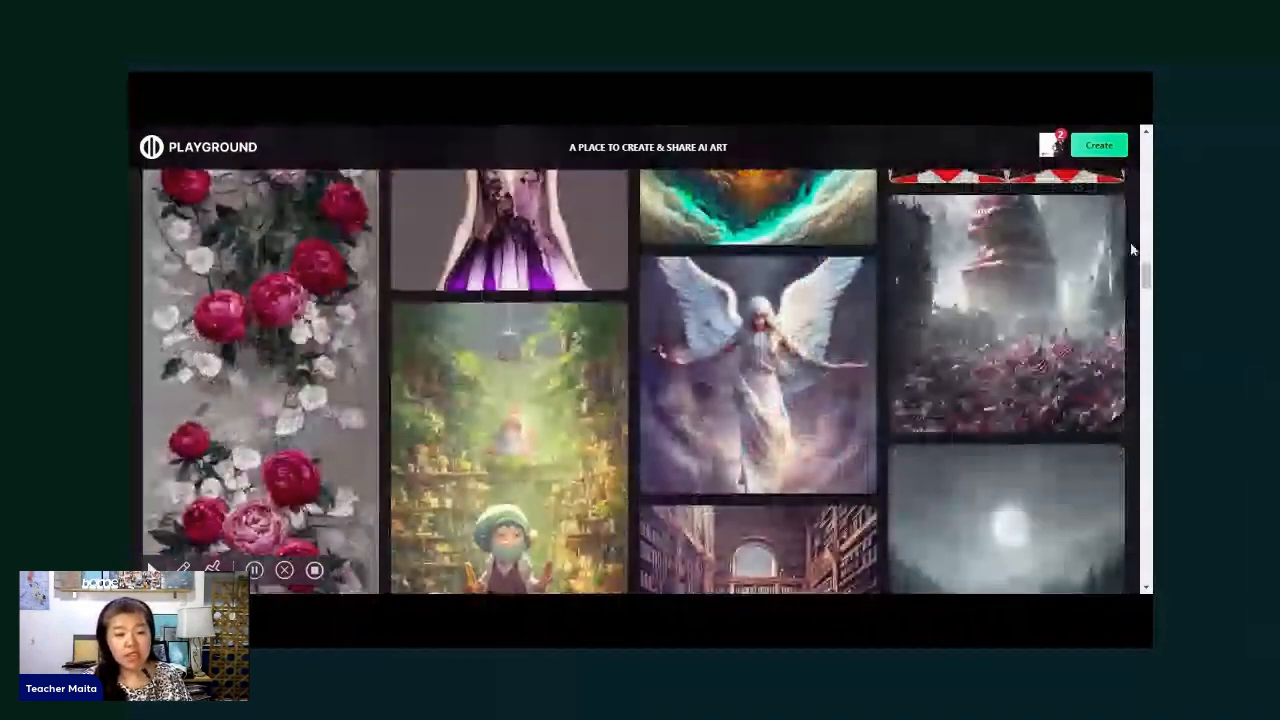
drag(1146, 274, 1146, 145)
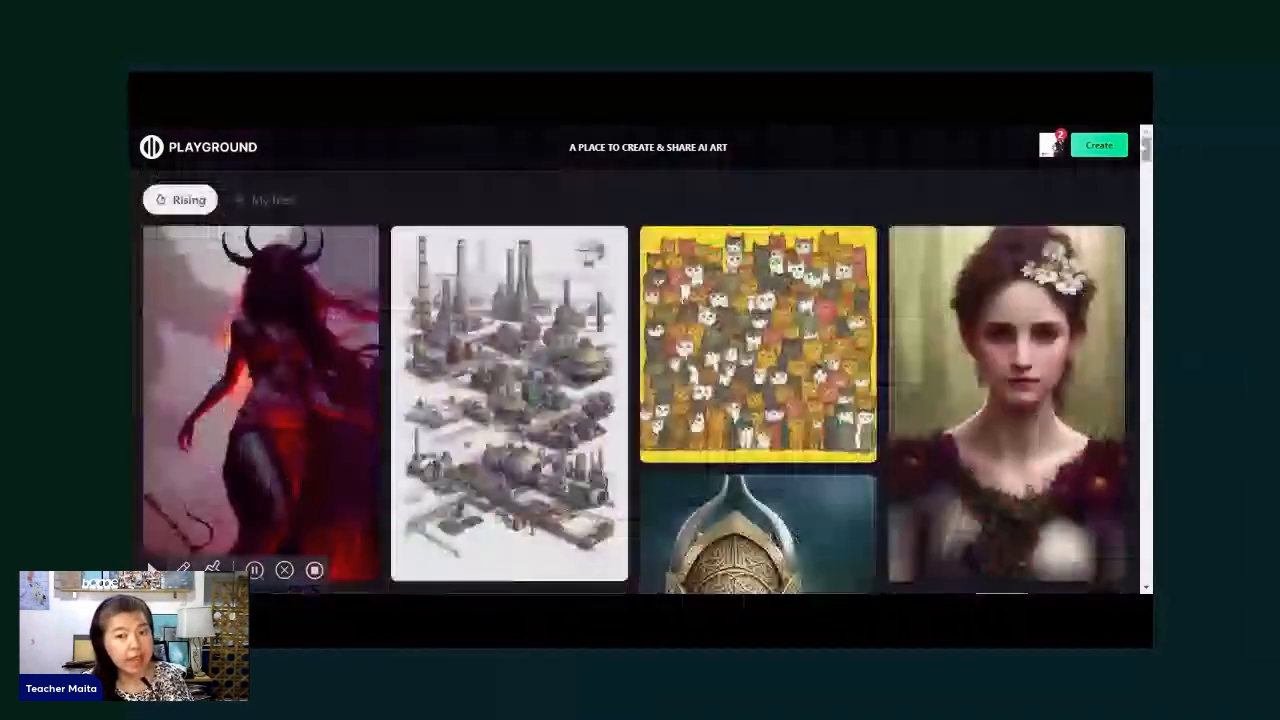
- Start a new image and paste the prompt "Coloring Book style, Dog in Clothes, Pomeranian in a top hat, Steampunk, Sketch ... black and white"
click(1102, 148)
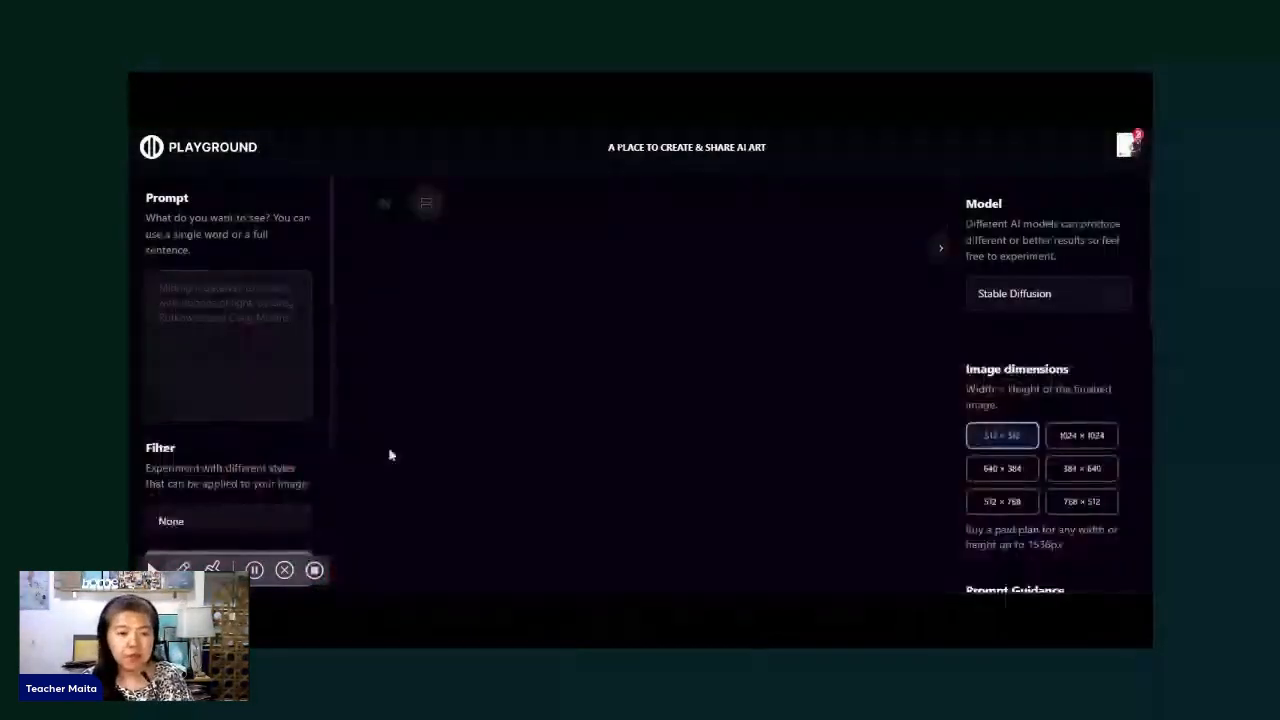
scroll(224, 456, down, 2)
scroll(224, 456, up, 2)
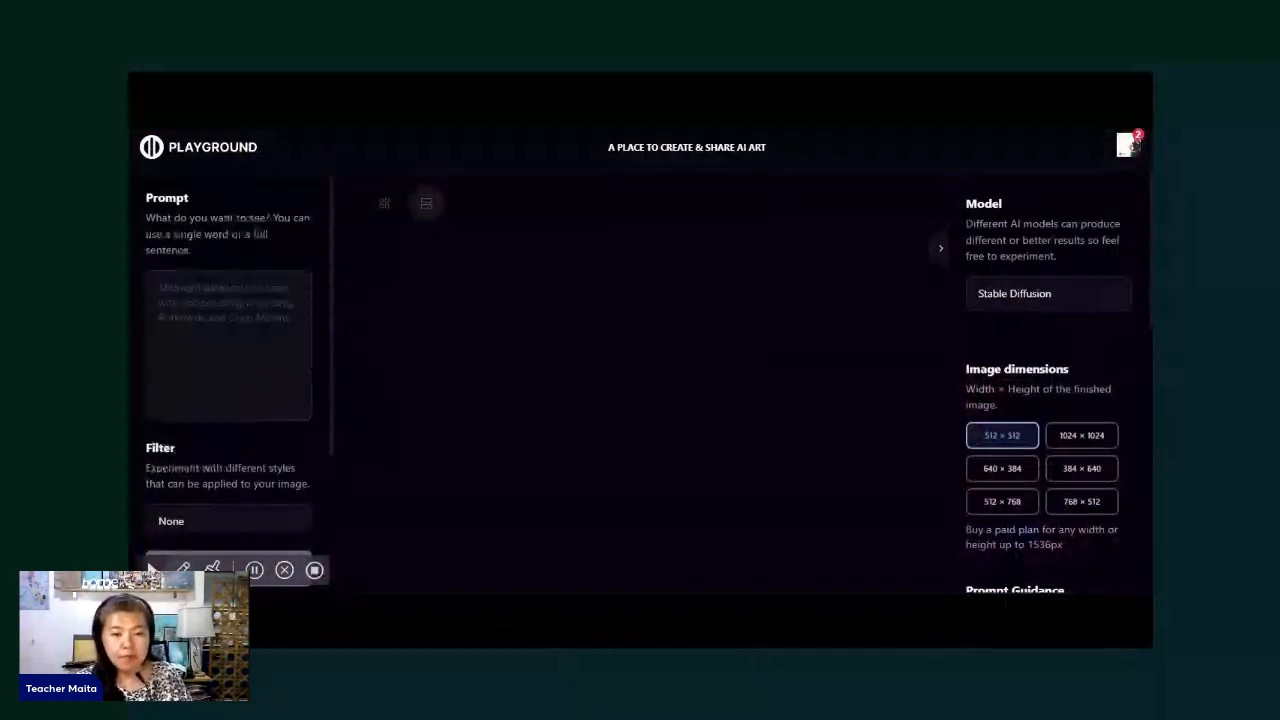
text(Coloring Book style, Dog in Clothes, Pomeranian in a top hat, Steampunk, Sketch, Anime eyes, Alphonse Mucha, WLOP hyperdetailed intricately detailed Splash art, Unreal Engine 5, black and white)
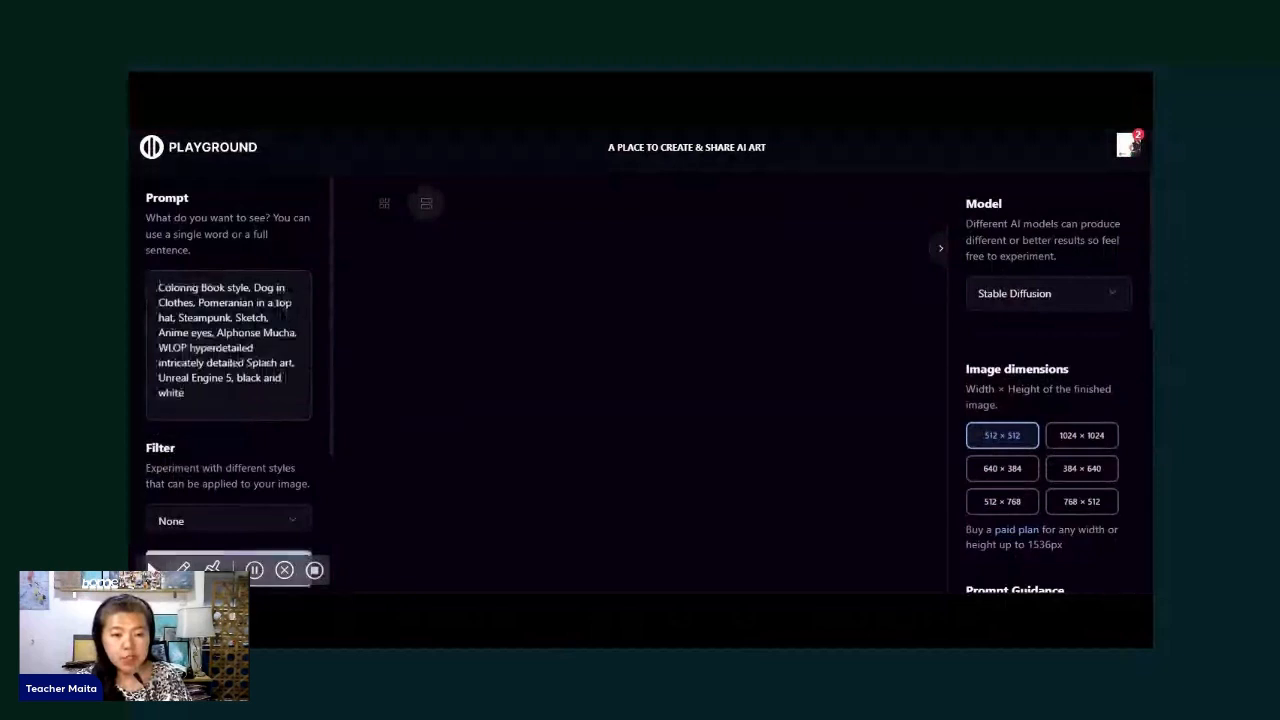
scroll(234, 391, down, 1)
scroll(234, 400, down, 2)
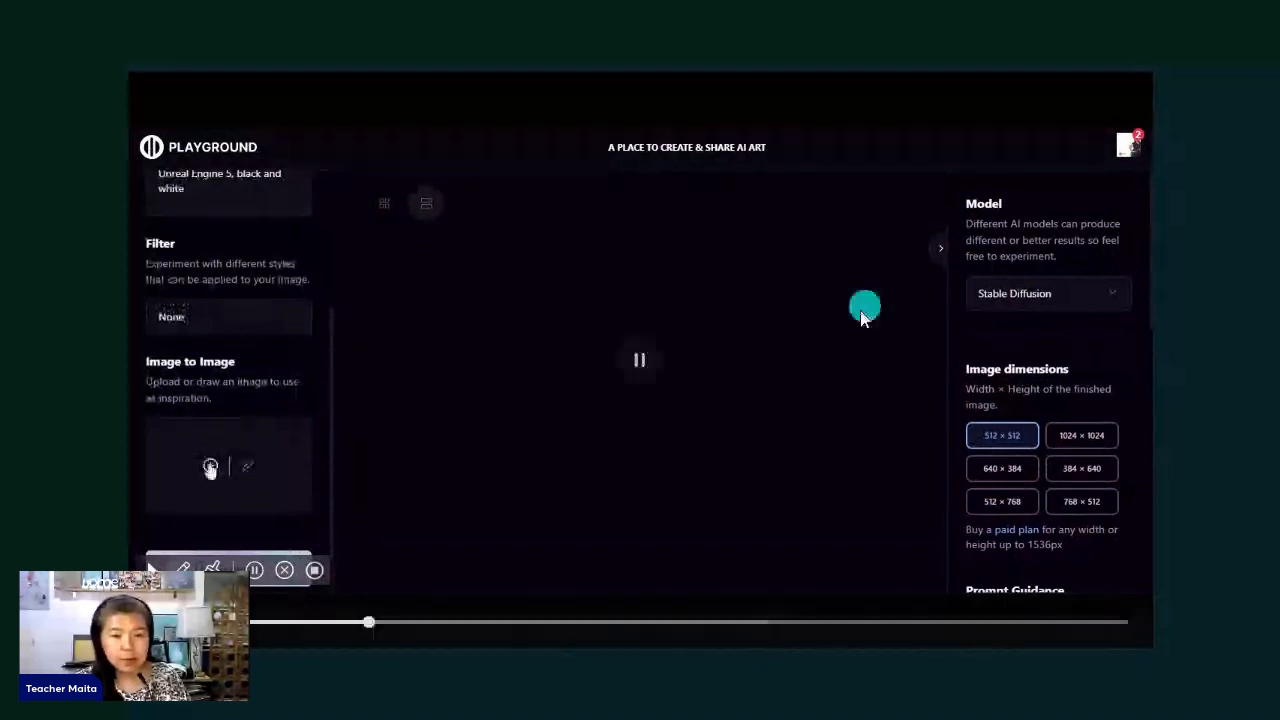
click(609, 521)
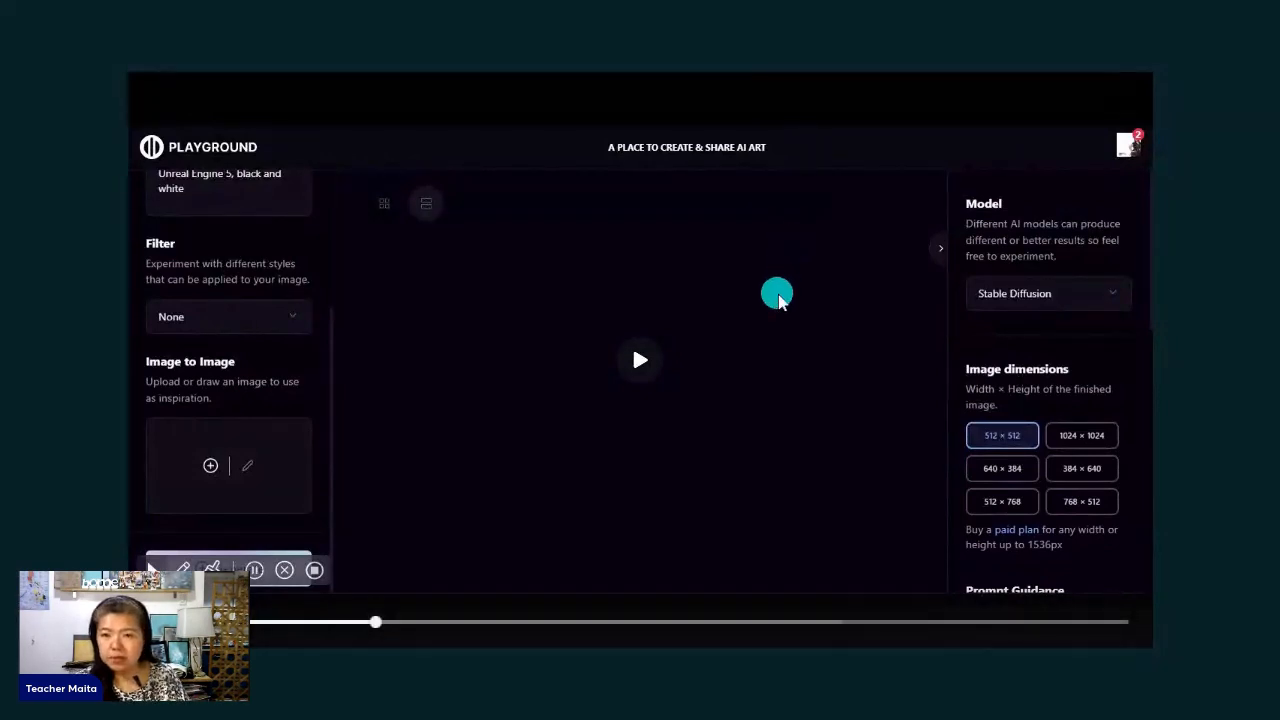
click(779, 300)
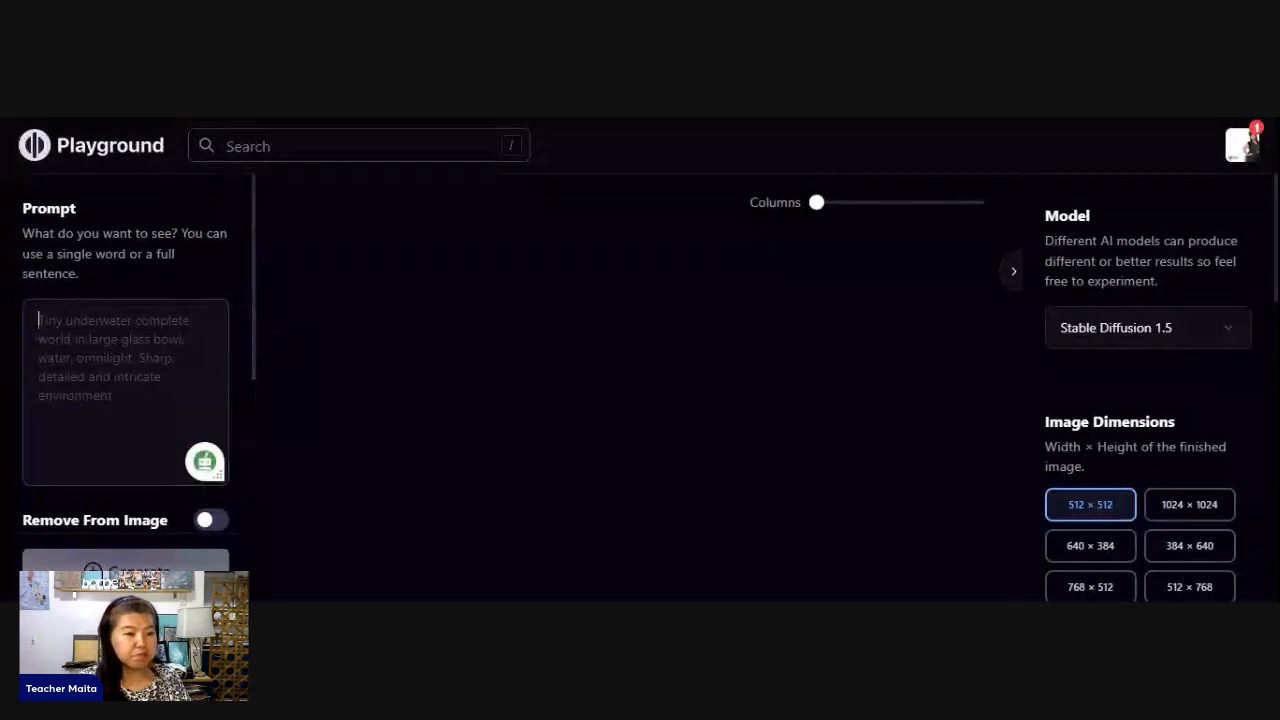
- Enter "Portrait of an Asian lady" as the image prompt
scroll(125, 380, down, 1)
scroll(125, 380, down, 2)
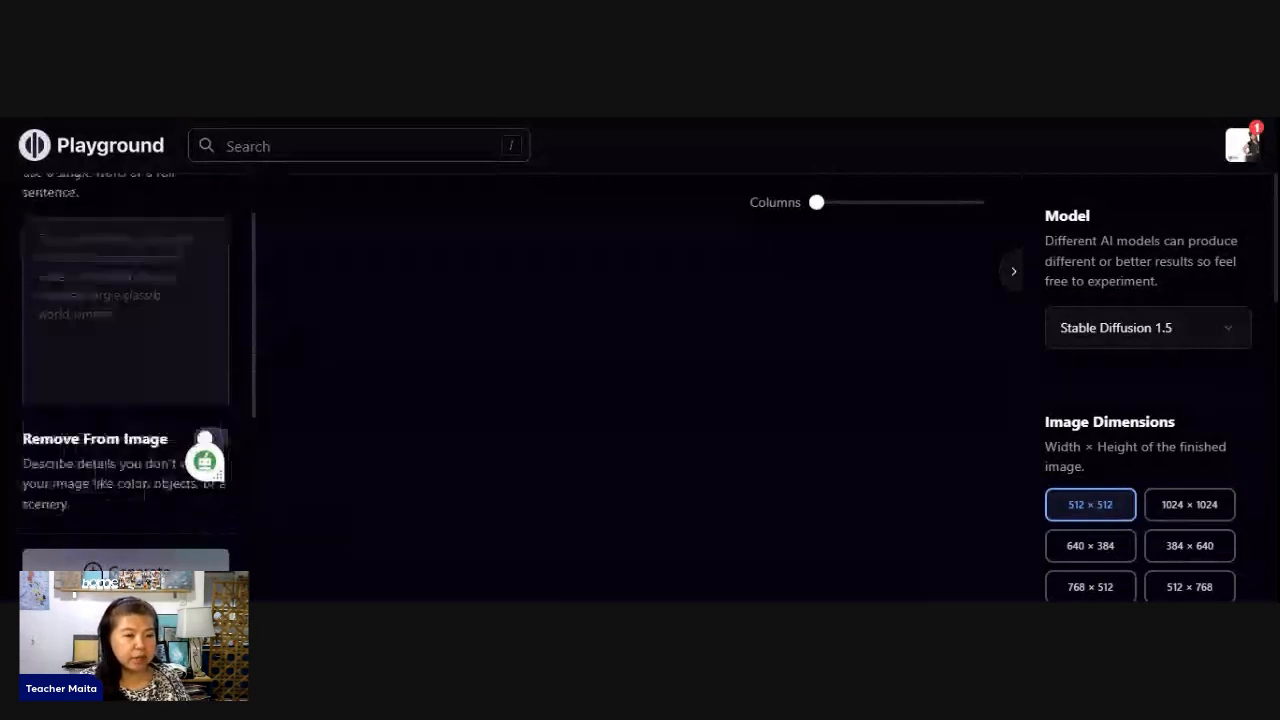
scroll(125, 380, up, 3)
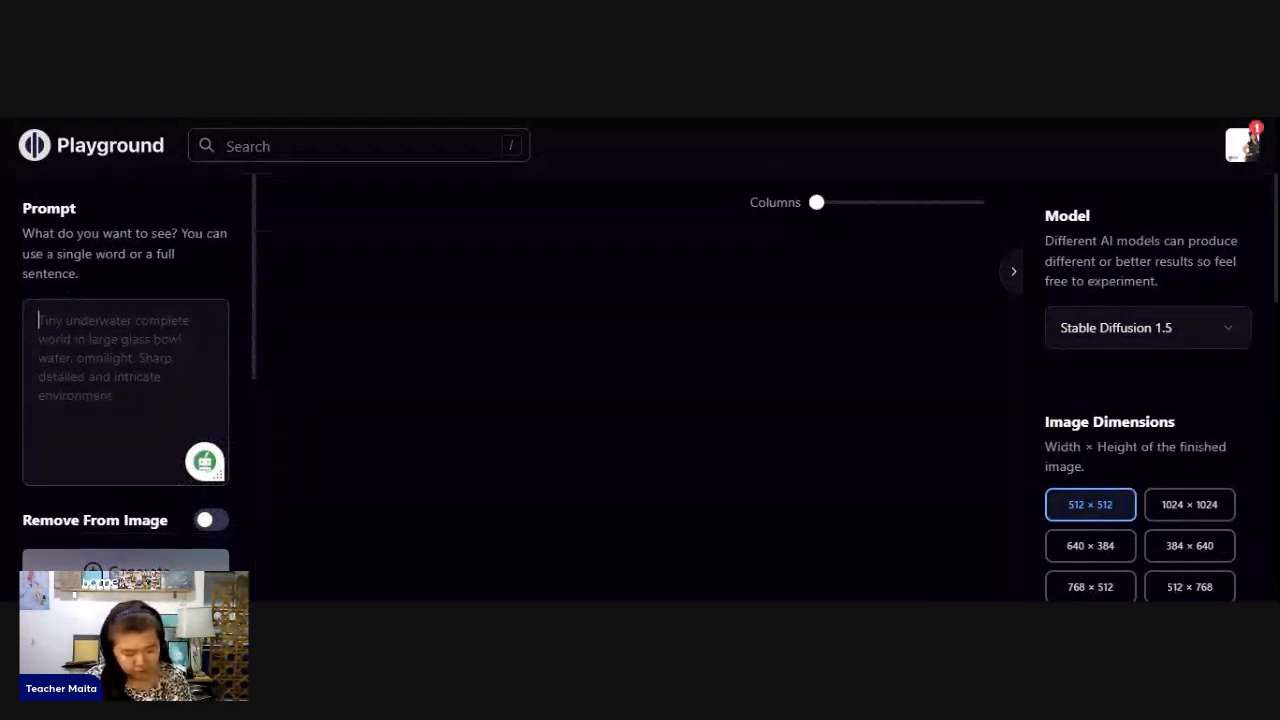
text(Portrait of a)
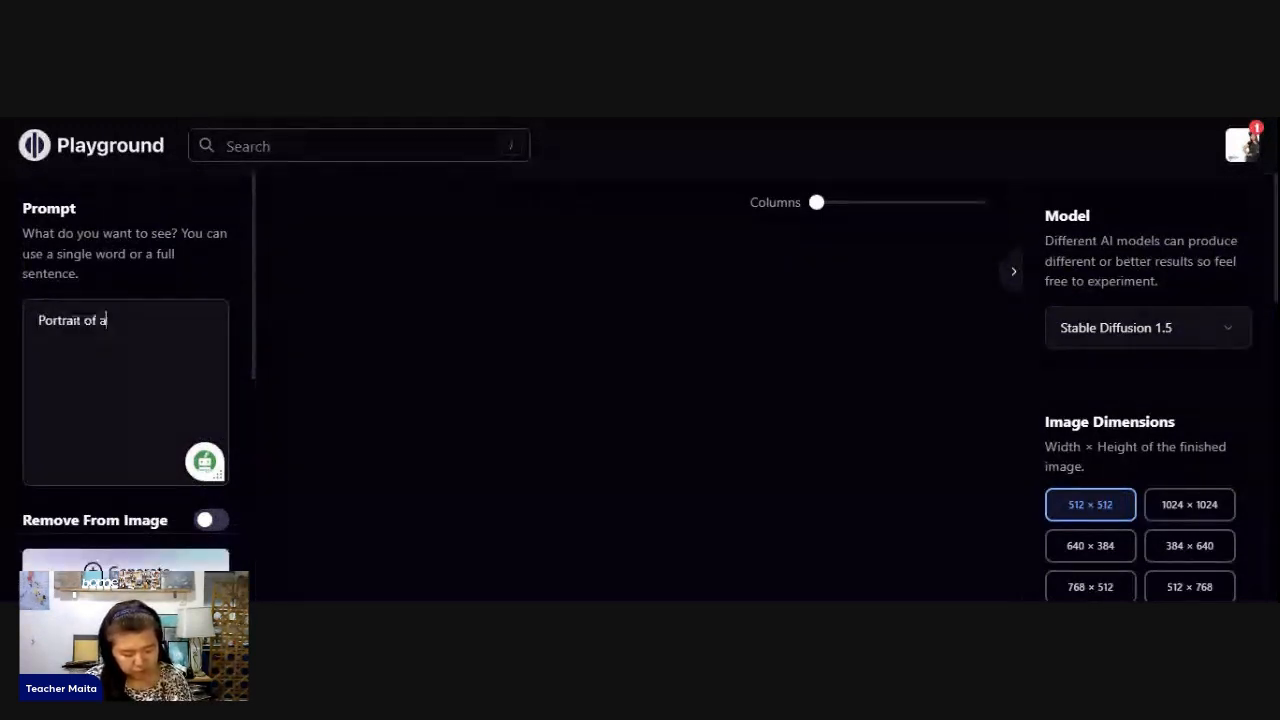
text(n a)
key(BackSpace)
text(A)
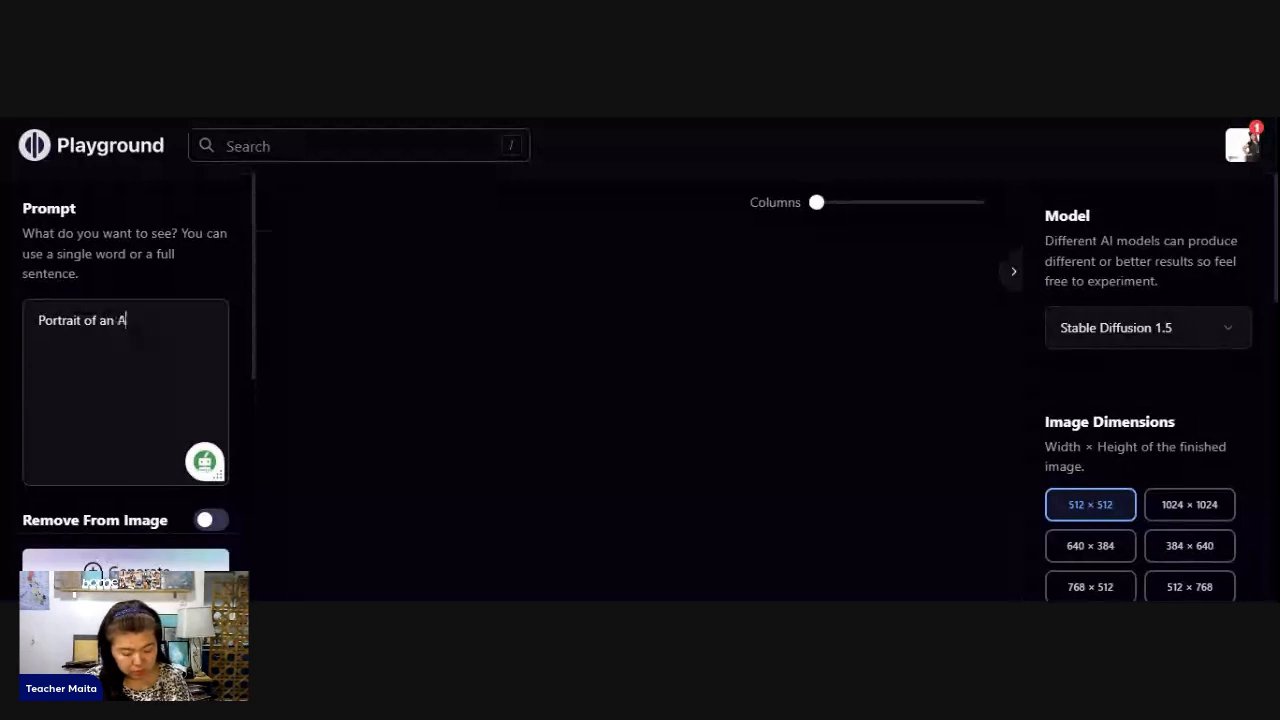
text(sian)
text(lady)
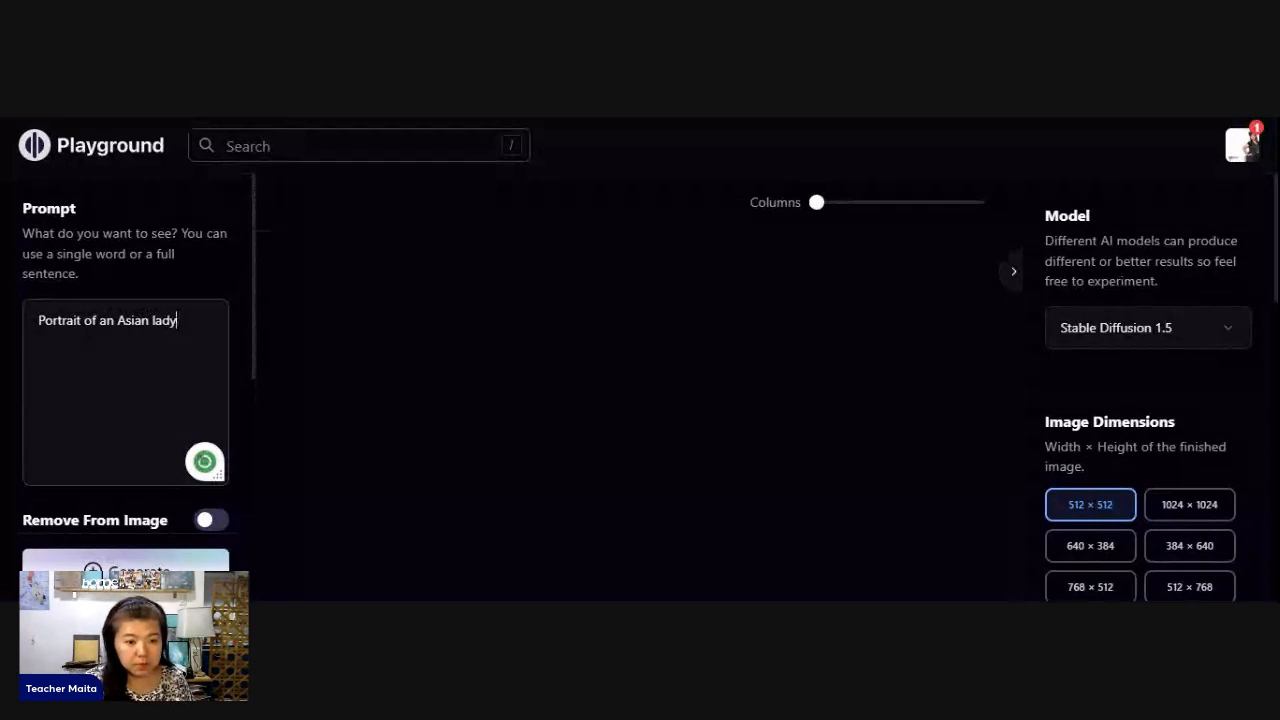
- Enable Remove From Image and exclude "ugly, disjointed, blurry, mutated, extra limbs, extra fingers"
scroll(128, 345, down, 5)
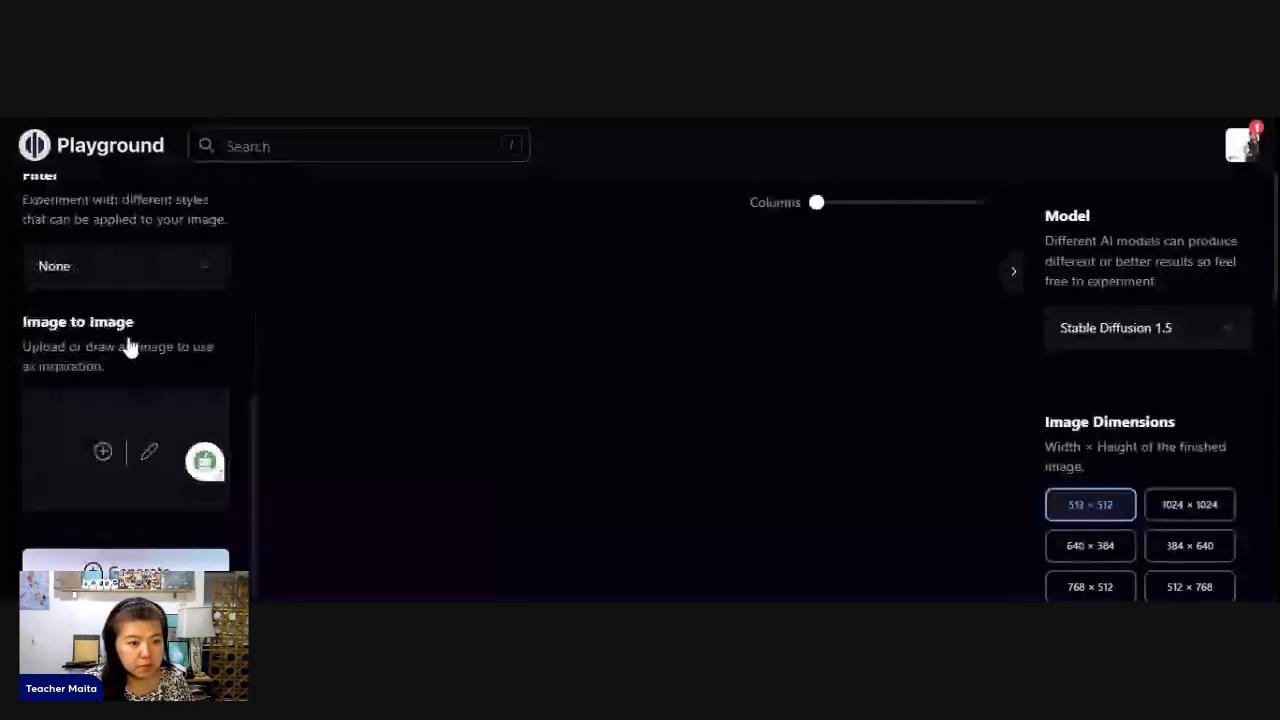
scroll(140, 340, up, 3)
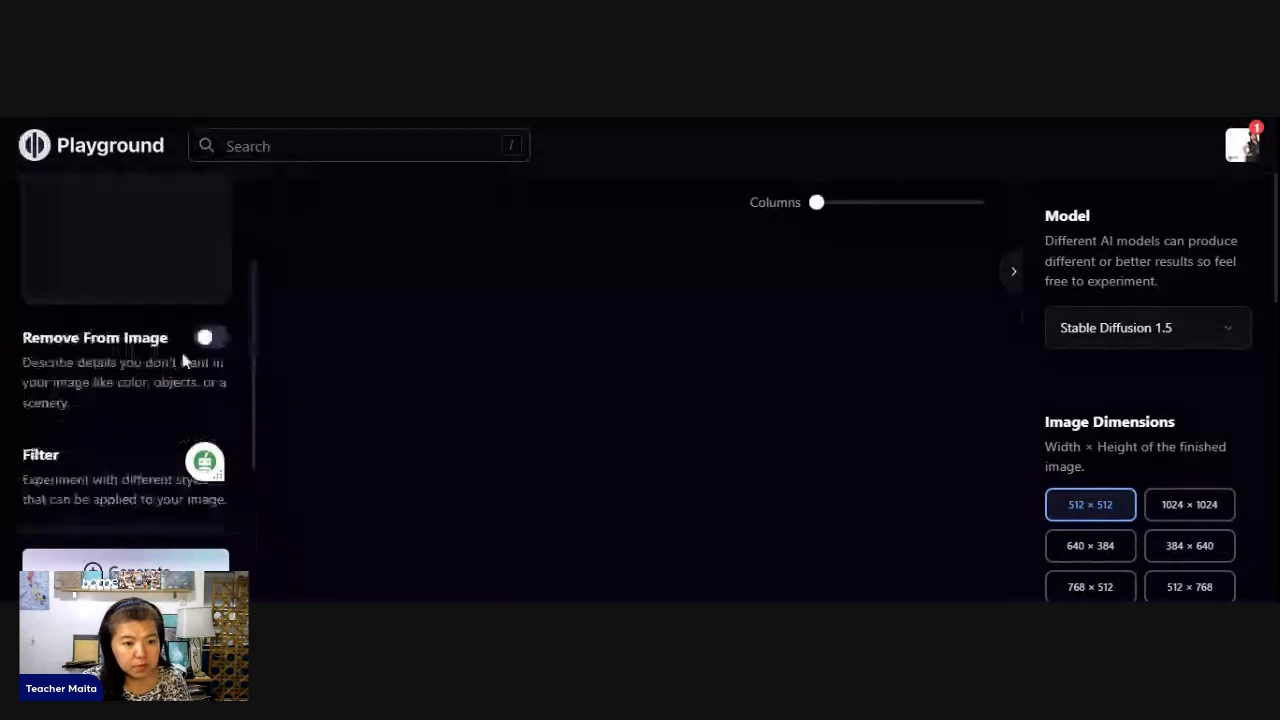
click(207, 337)
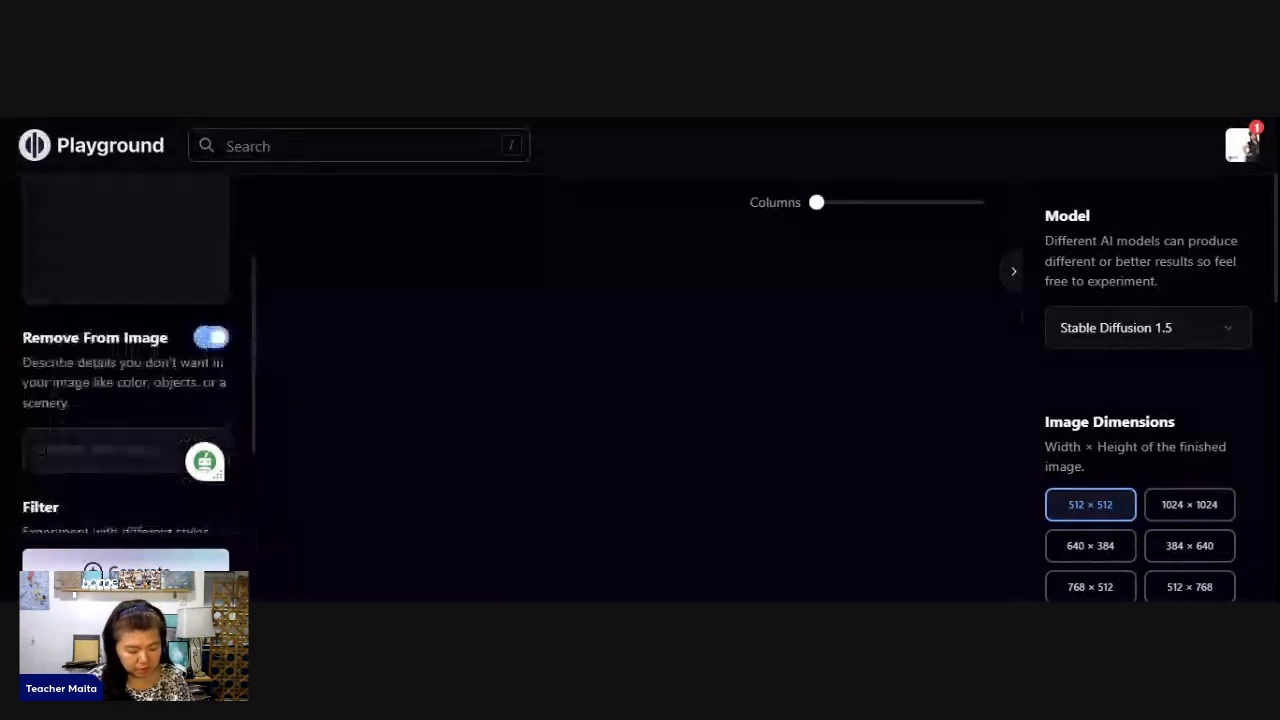
text(ugly, )
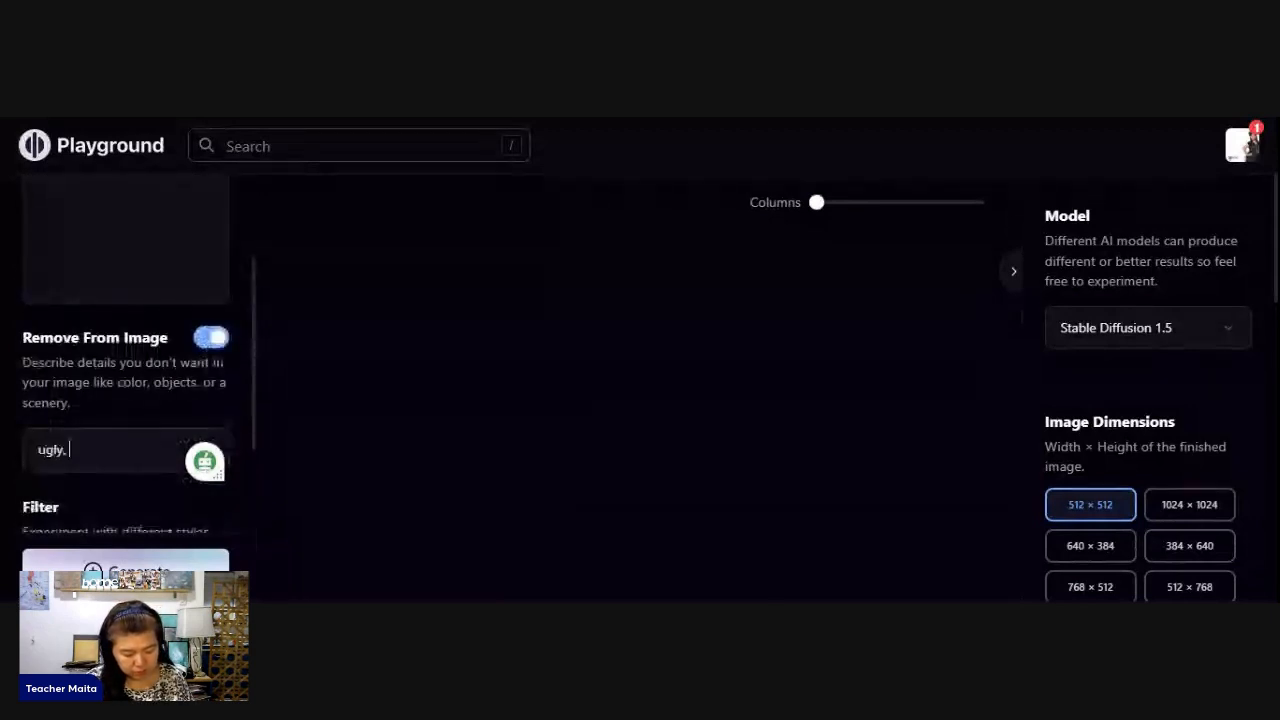
text(disjointed, )
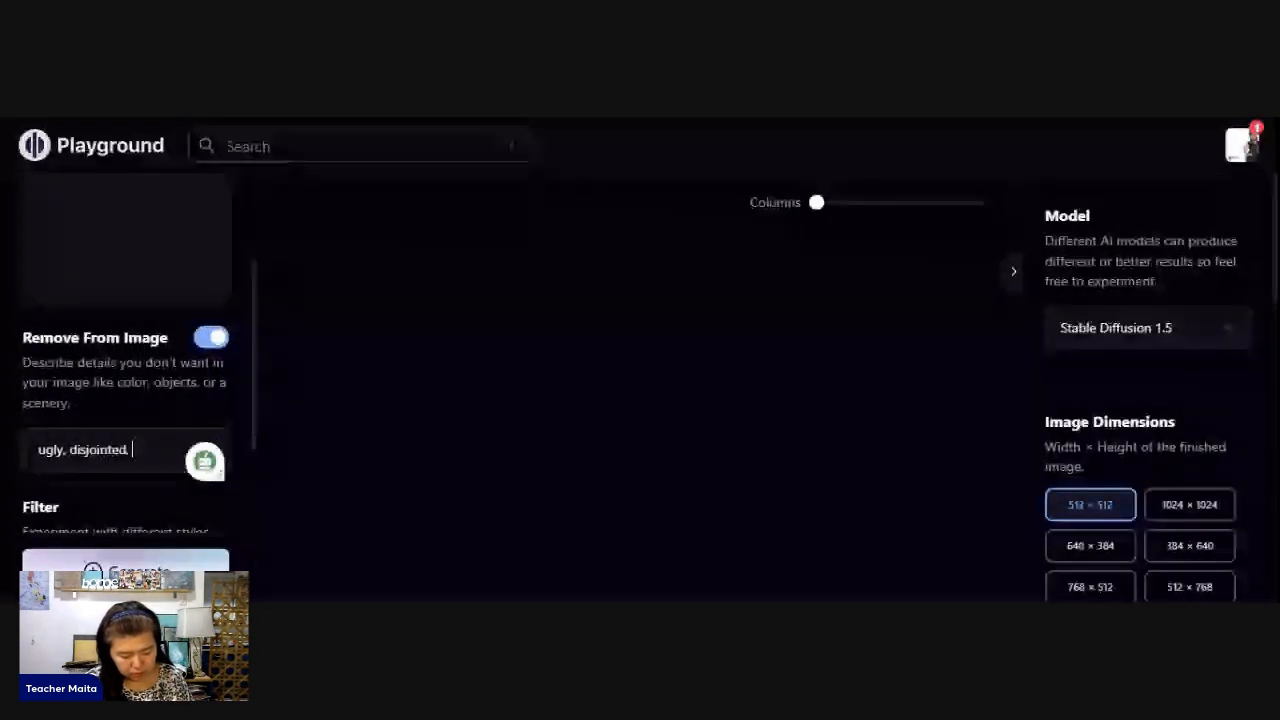
text(blurry, mutated)
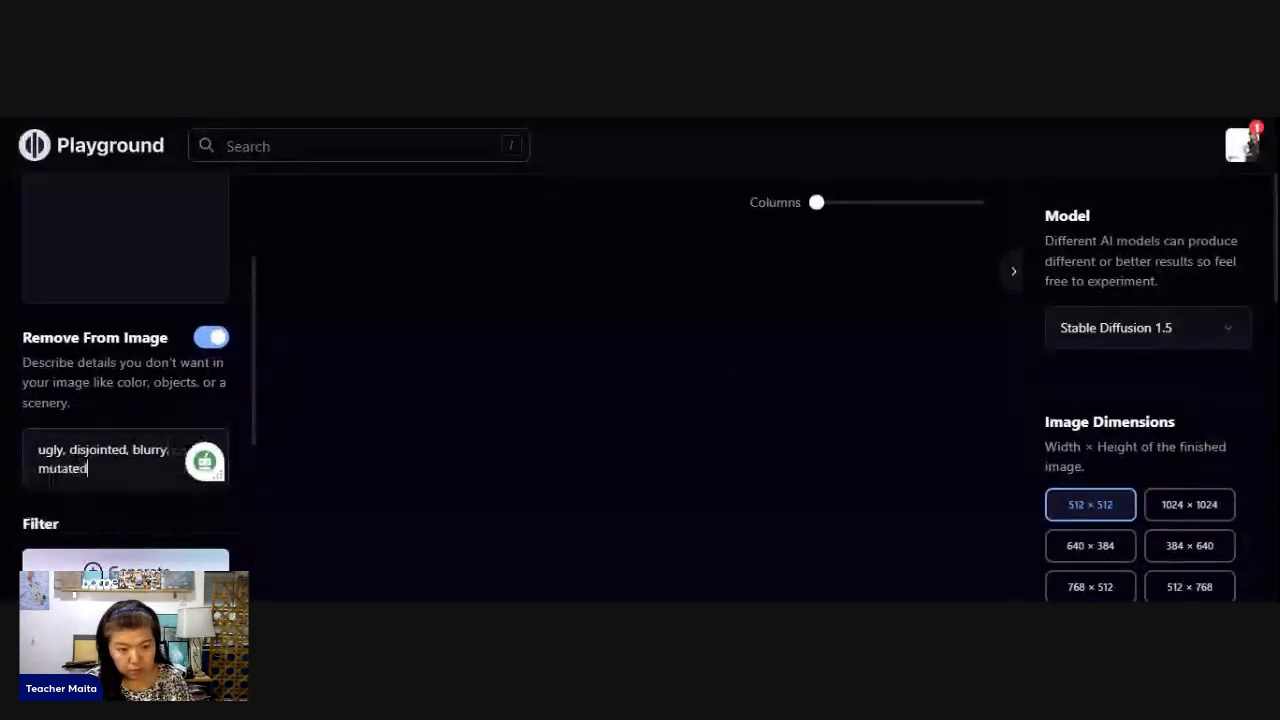
text(, e)
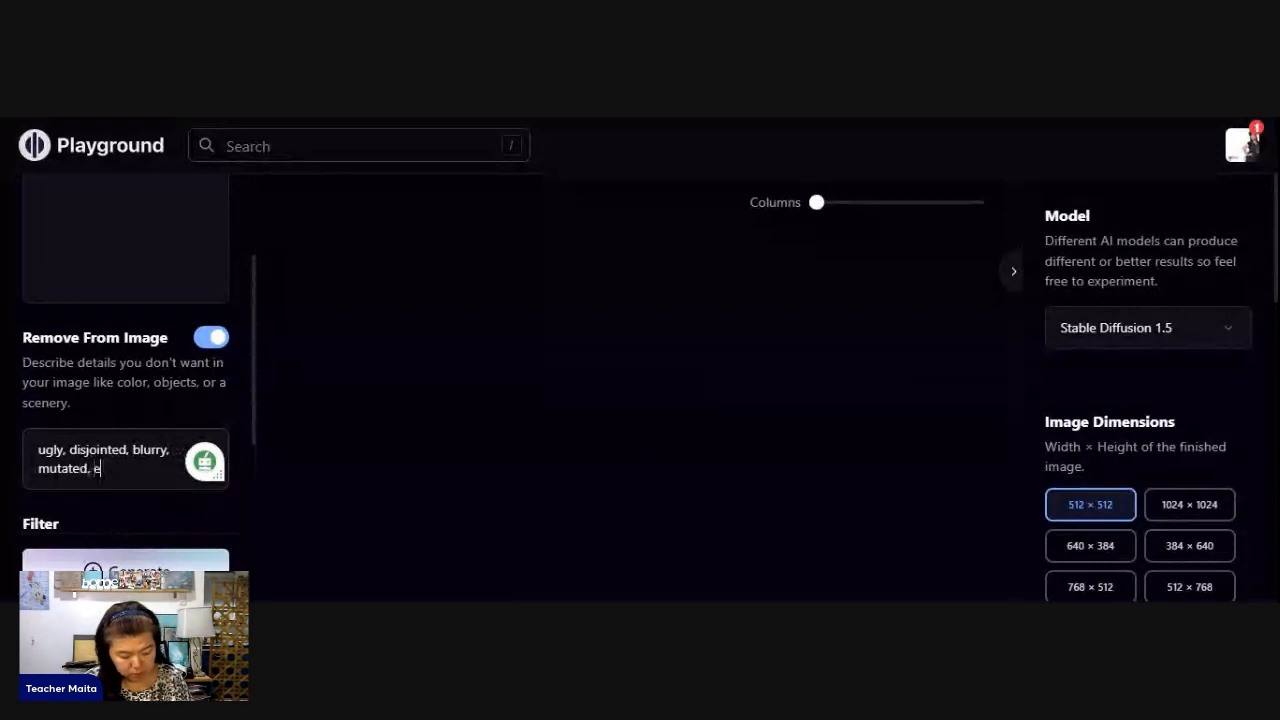
text(xtra limb)
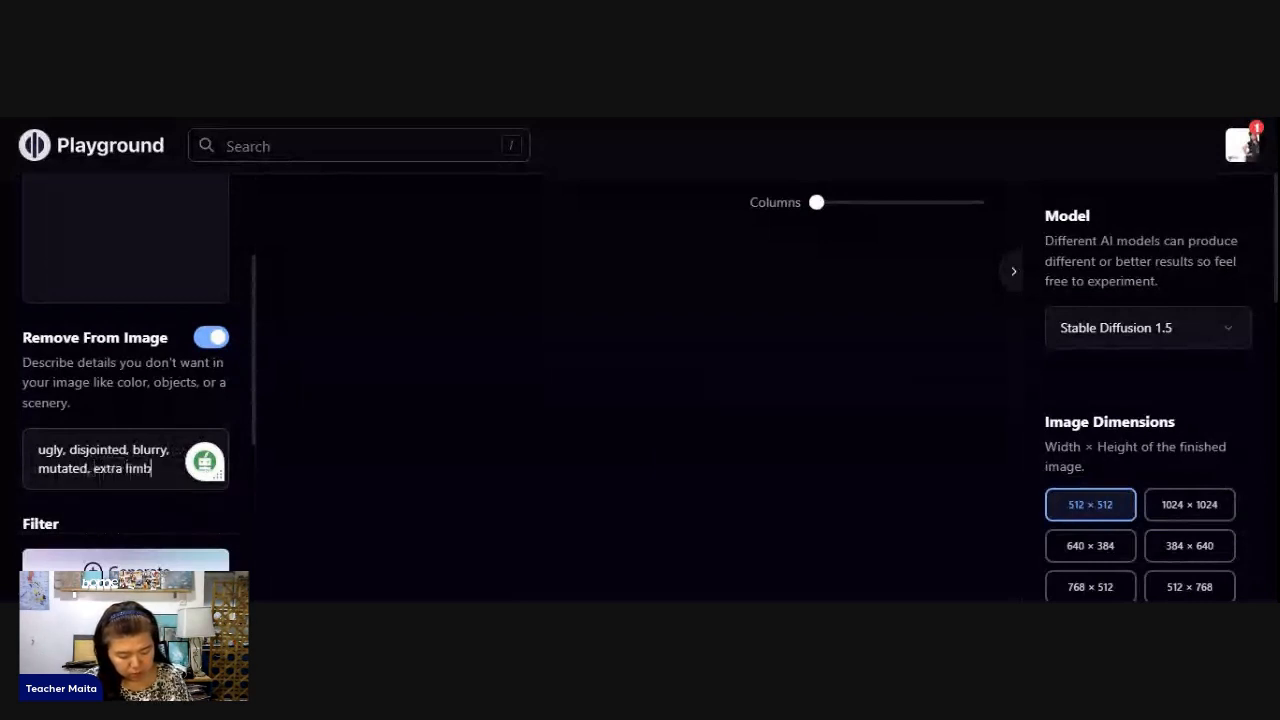
text(s, extra finger)
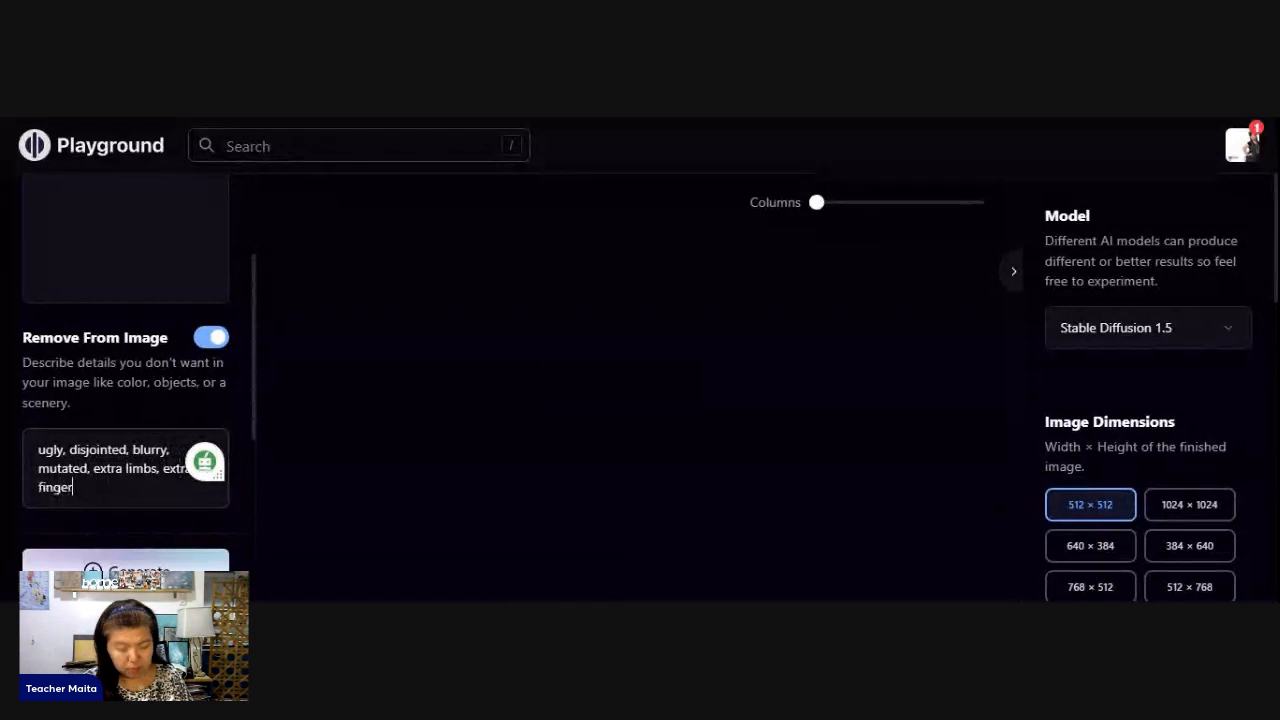
text(s)
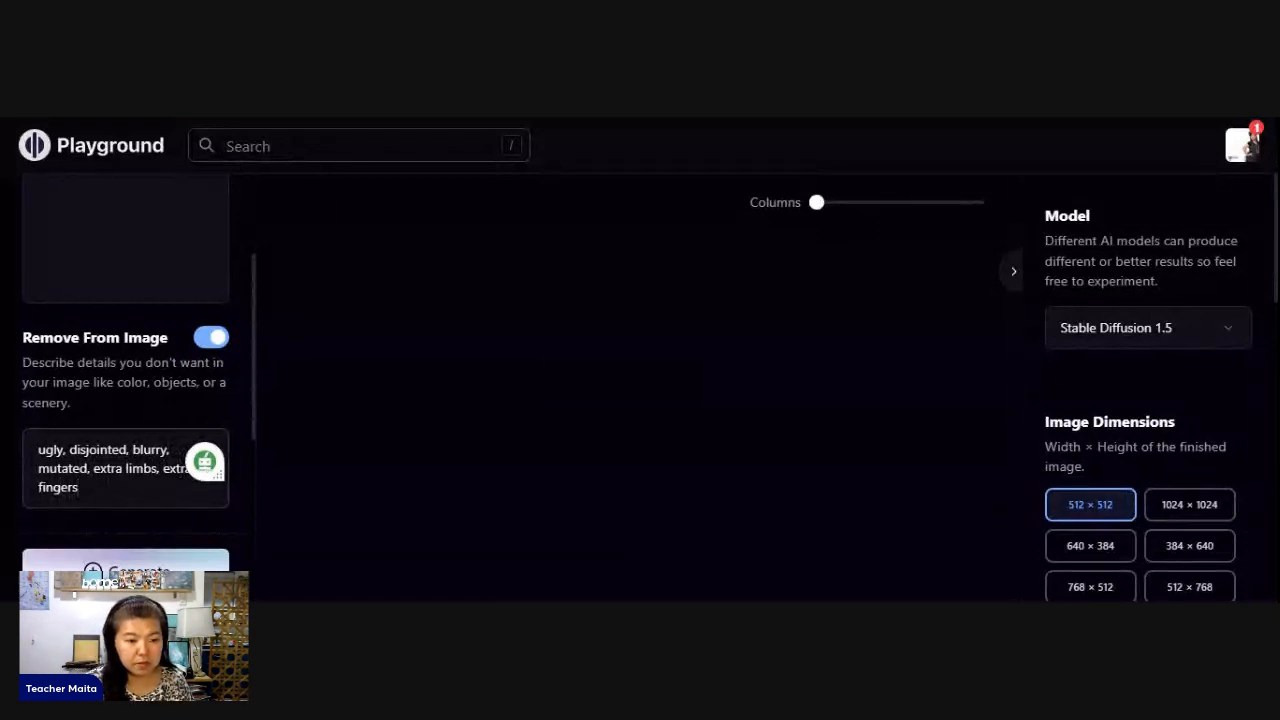
- Browse the available style filters and apply the Colorpop filter to the portrait
scroll(106, 447, down, 4)
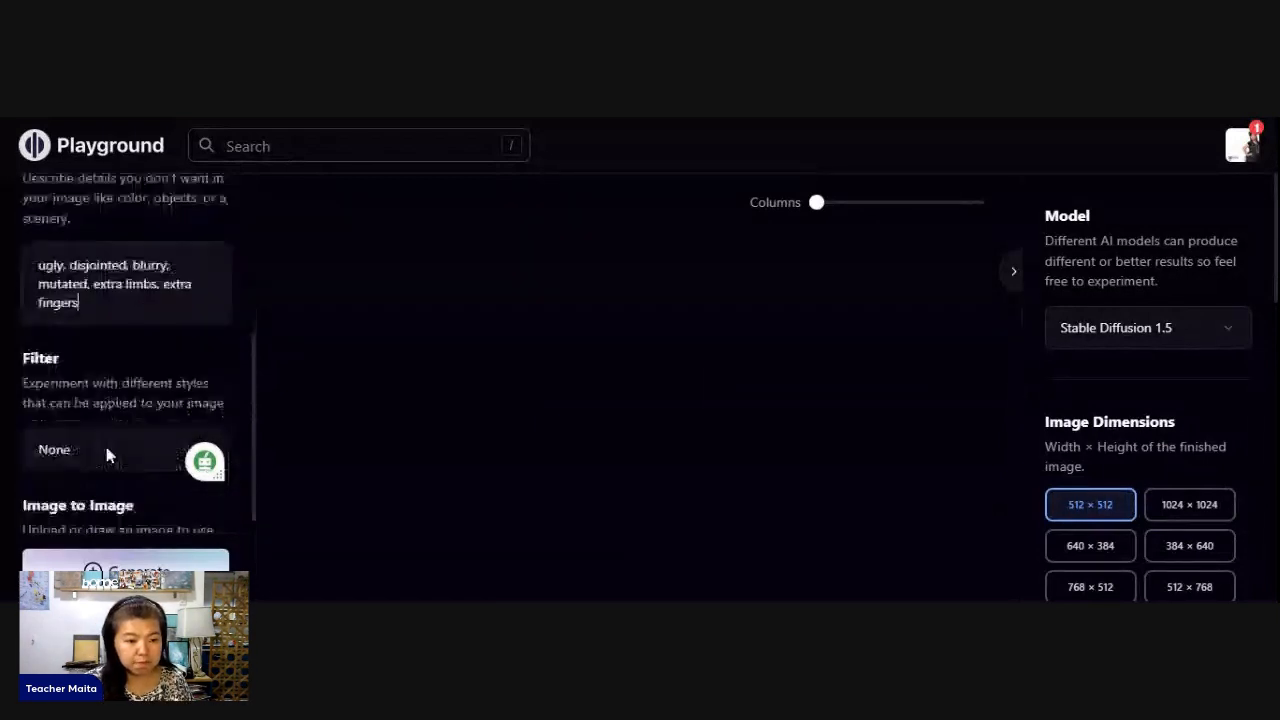
scroll(104, 430, down, 2)
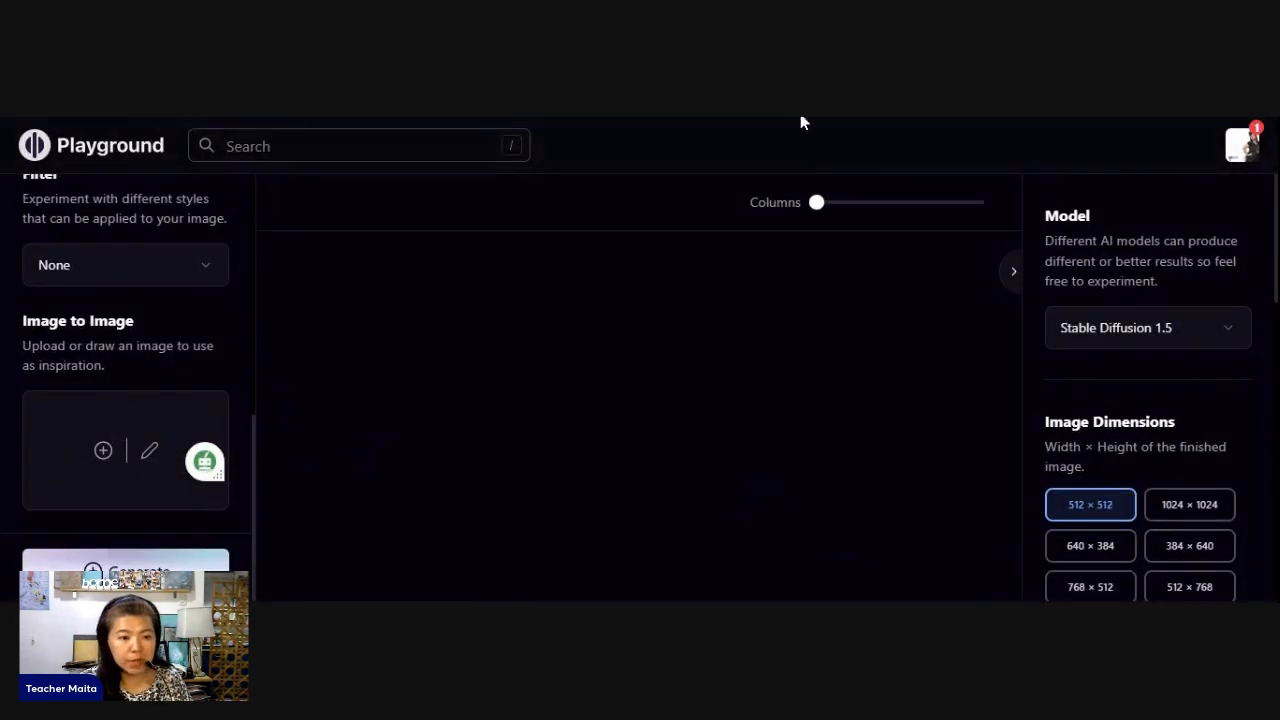
scroll(188, 399, up, 1)
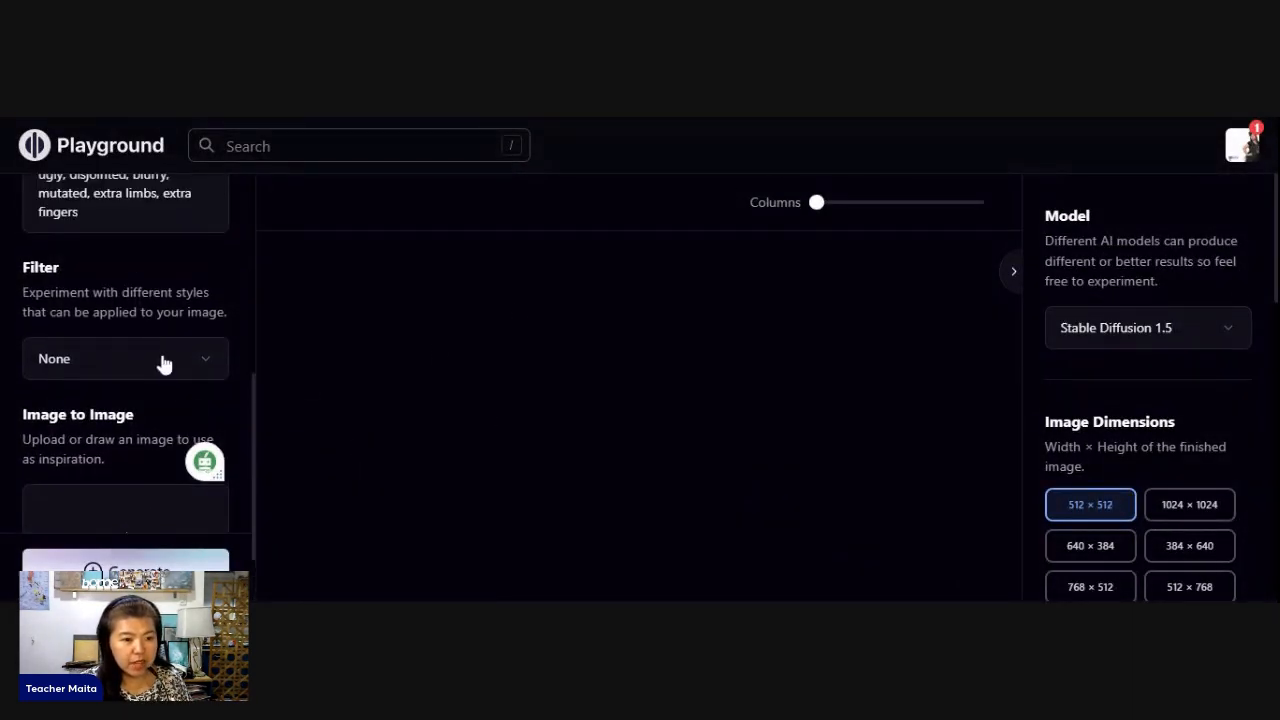
click(126, 366)
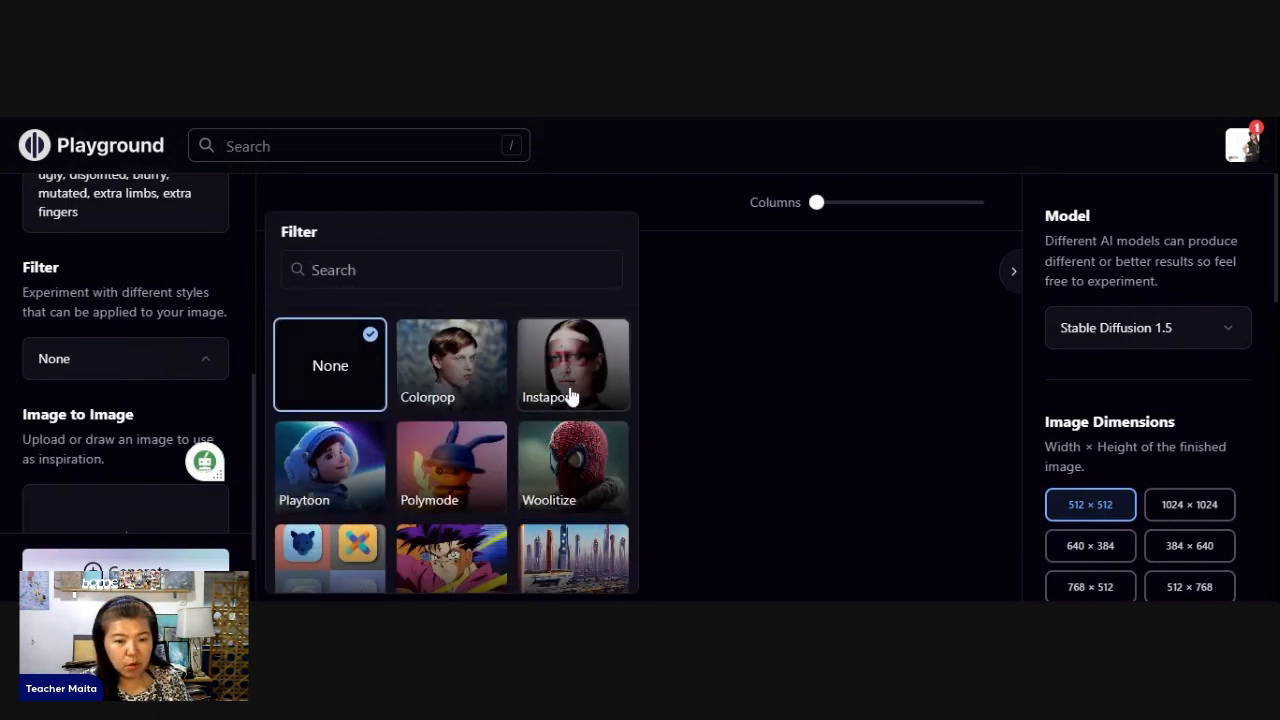
scroll(423, 470, down, 3)
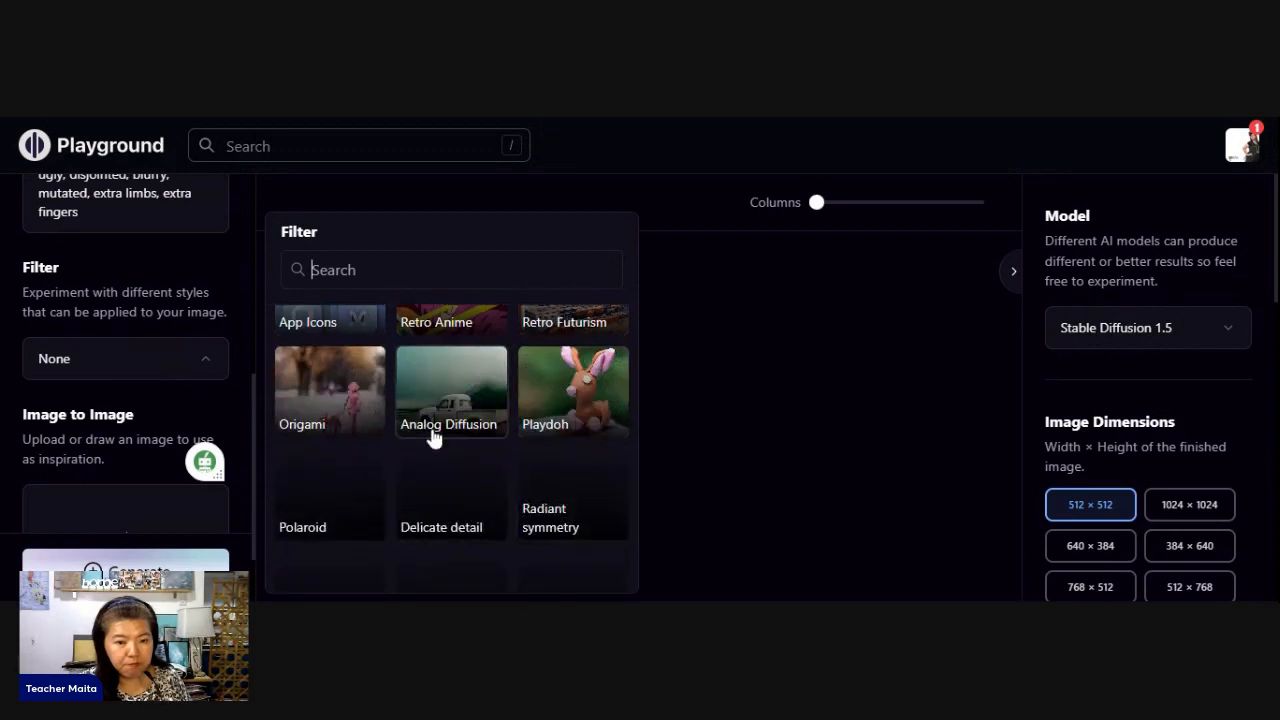
scroll(520, 552, down, 2)
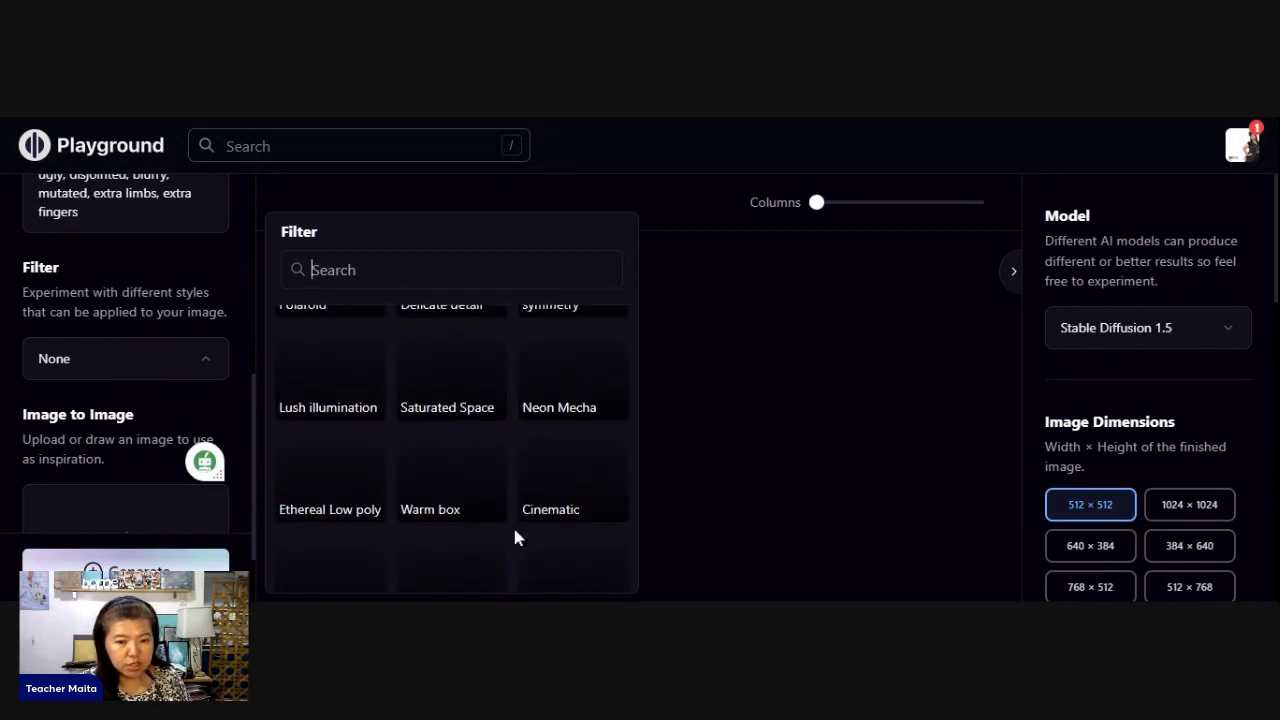
scroll(512, 524, up, 3)
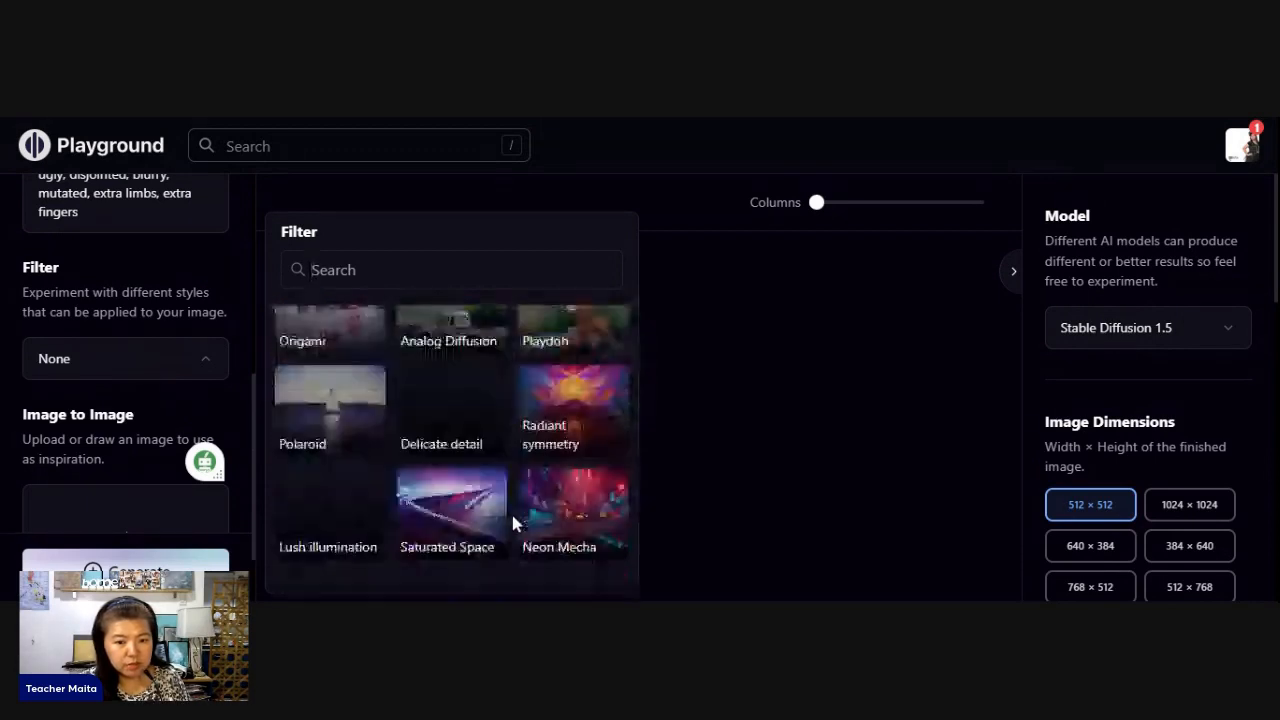
scroll(512, 524, down, 2)
scroll(513, 520, up, 3)
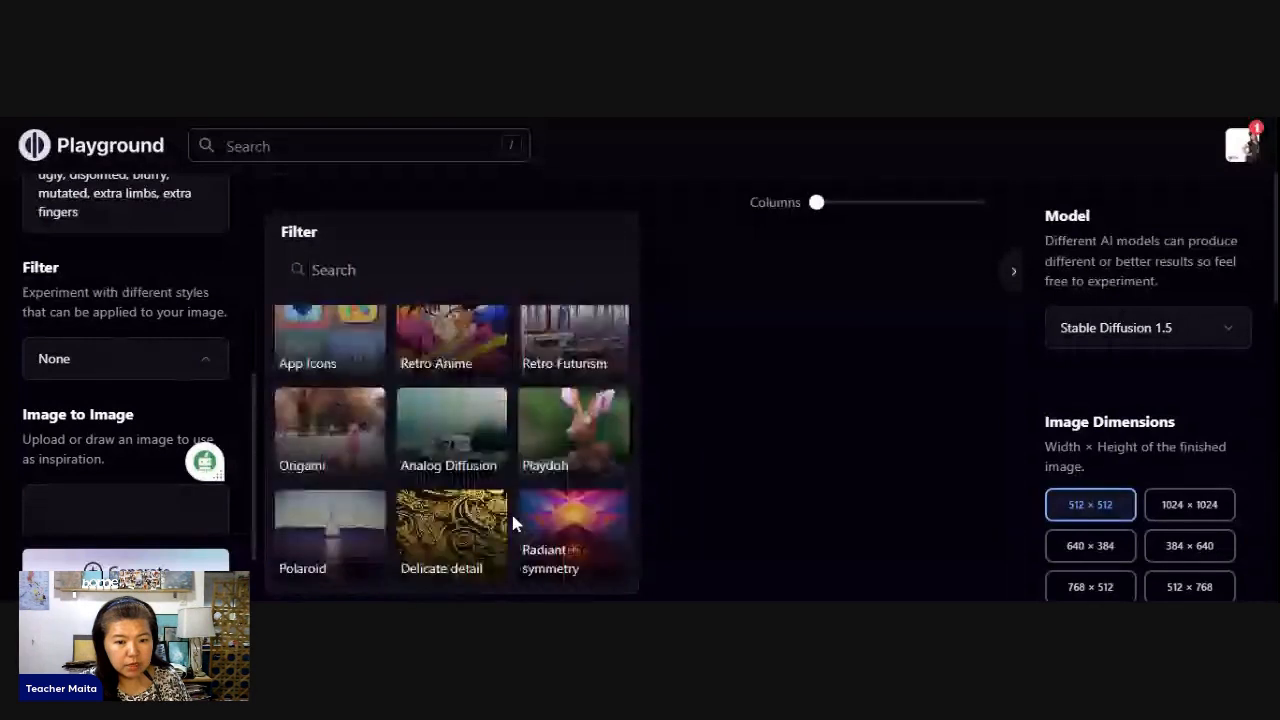
scroll(510, 510, up, 5)
click(460, 423)
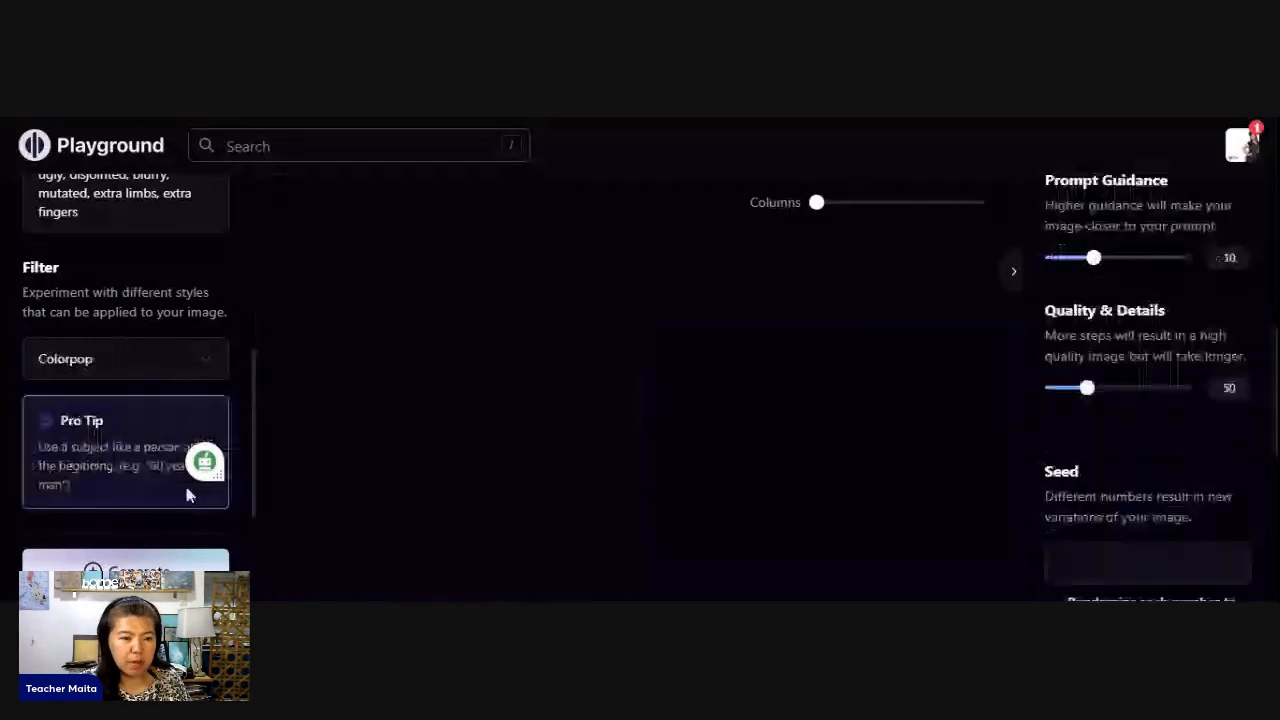
- Raise the image strength of the Image to Image reference photo to about four fifths of its range
scroll(186, 495, down, 1)
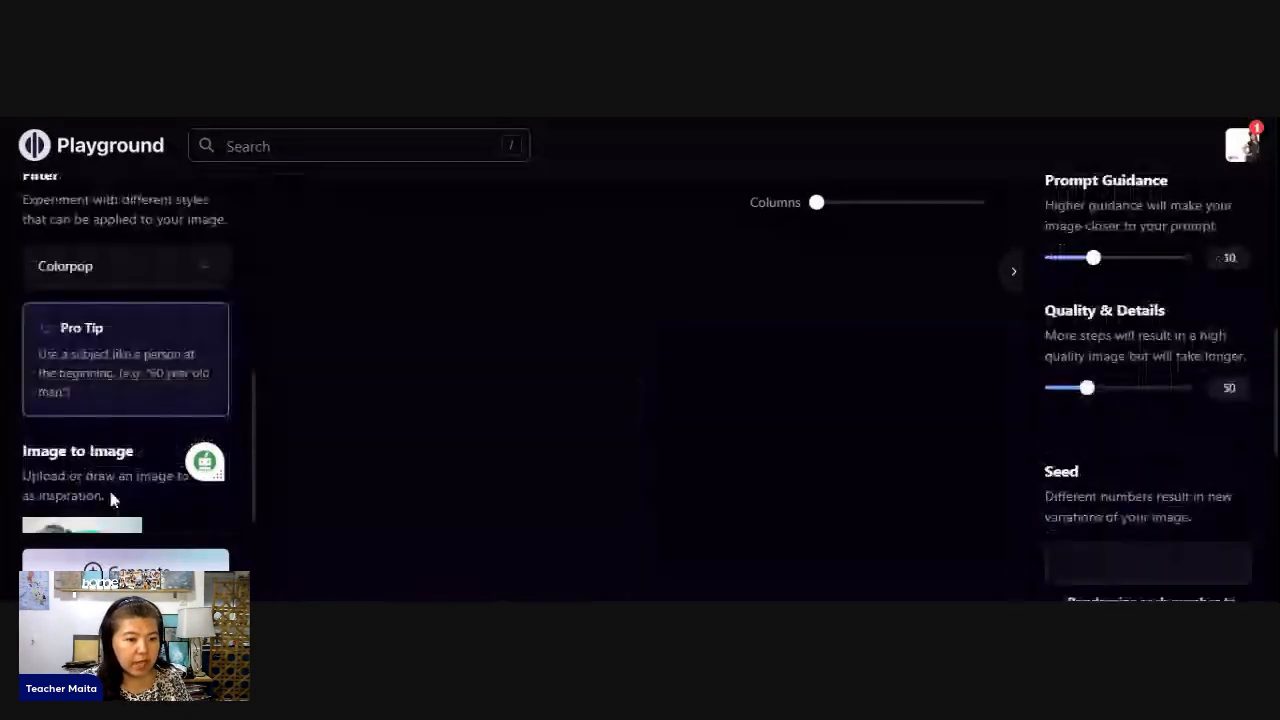
scroll(112, 500, down, 2)
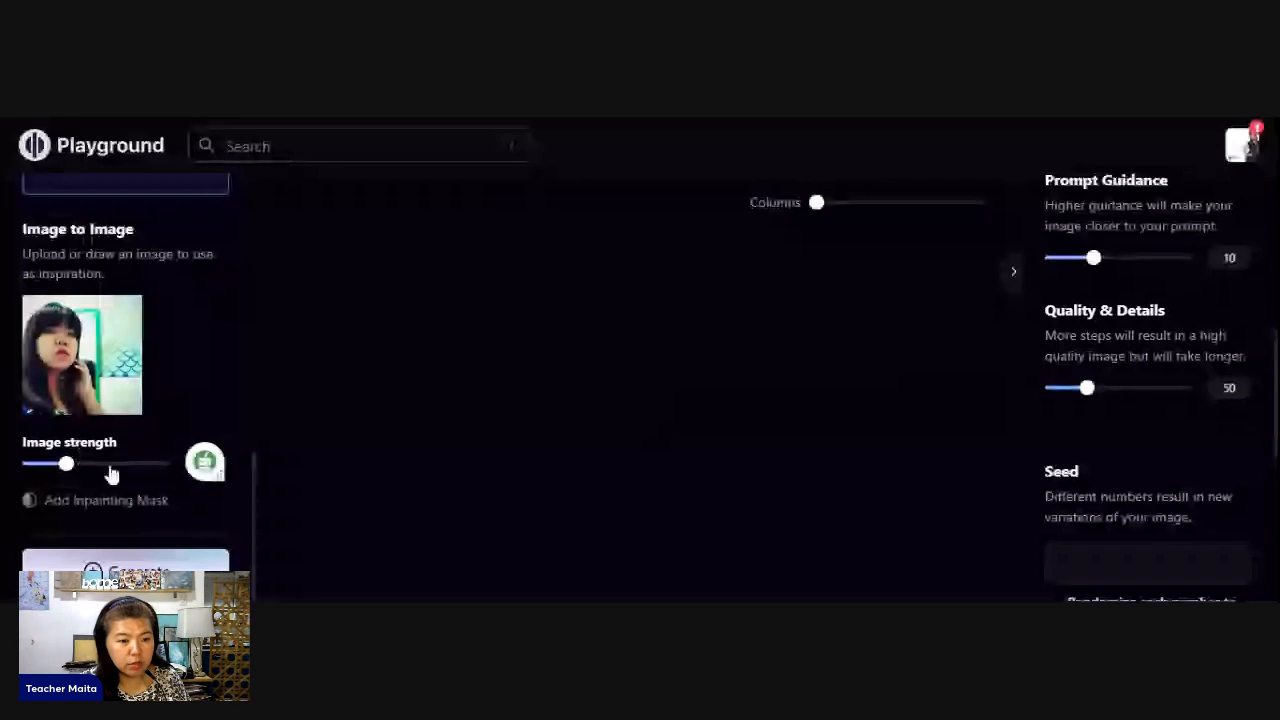
click(110, 465)
drag(127, 470, 137, 466)
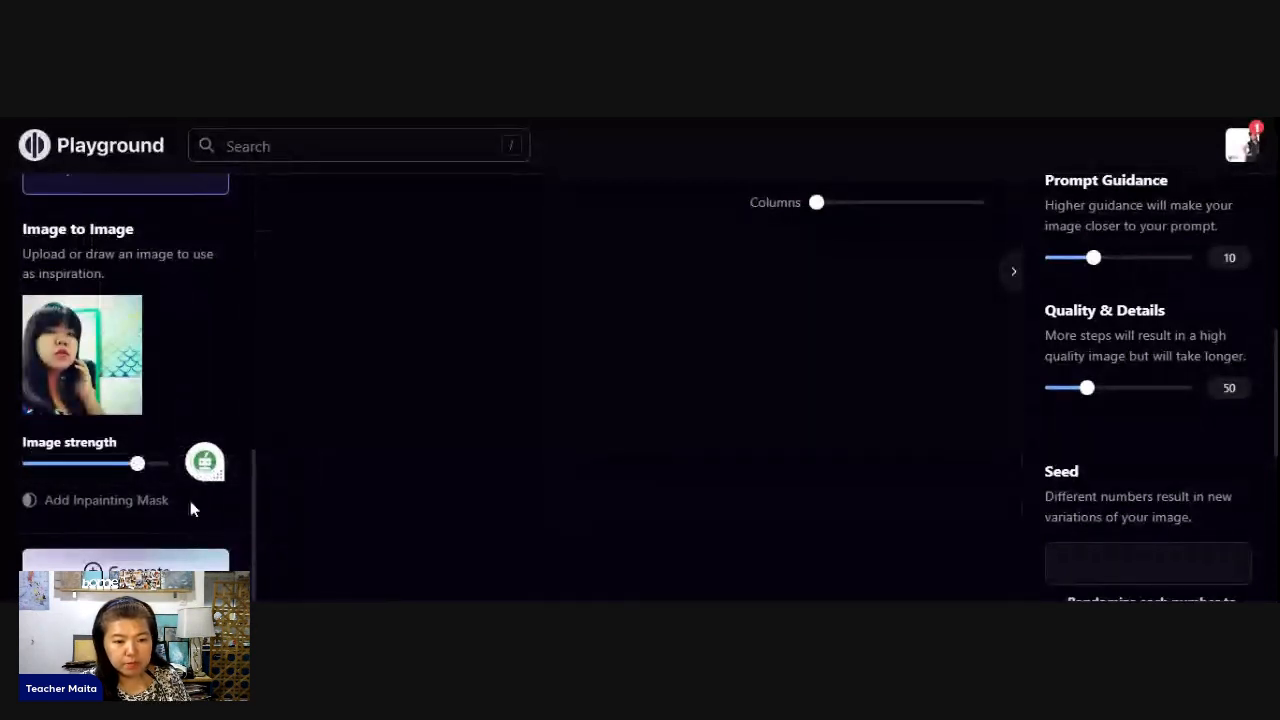
- Check the remaining generation settings, then generate four Colorpop portraits from the reference photo and review them
scroll(204, 485, up, 2)
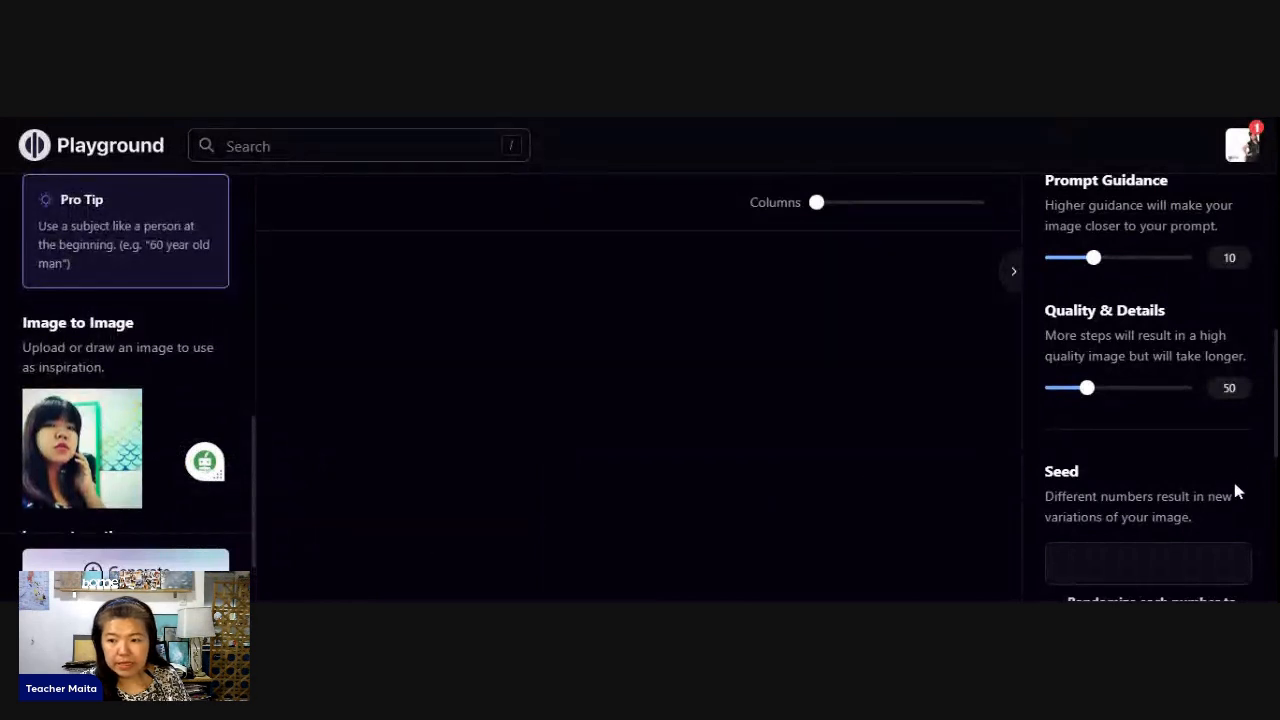
scroll(1207, 463, down, 1)
scroll(1207, 463, down, 4)
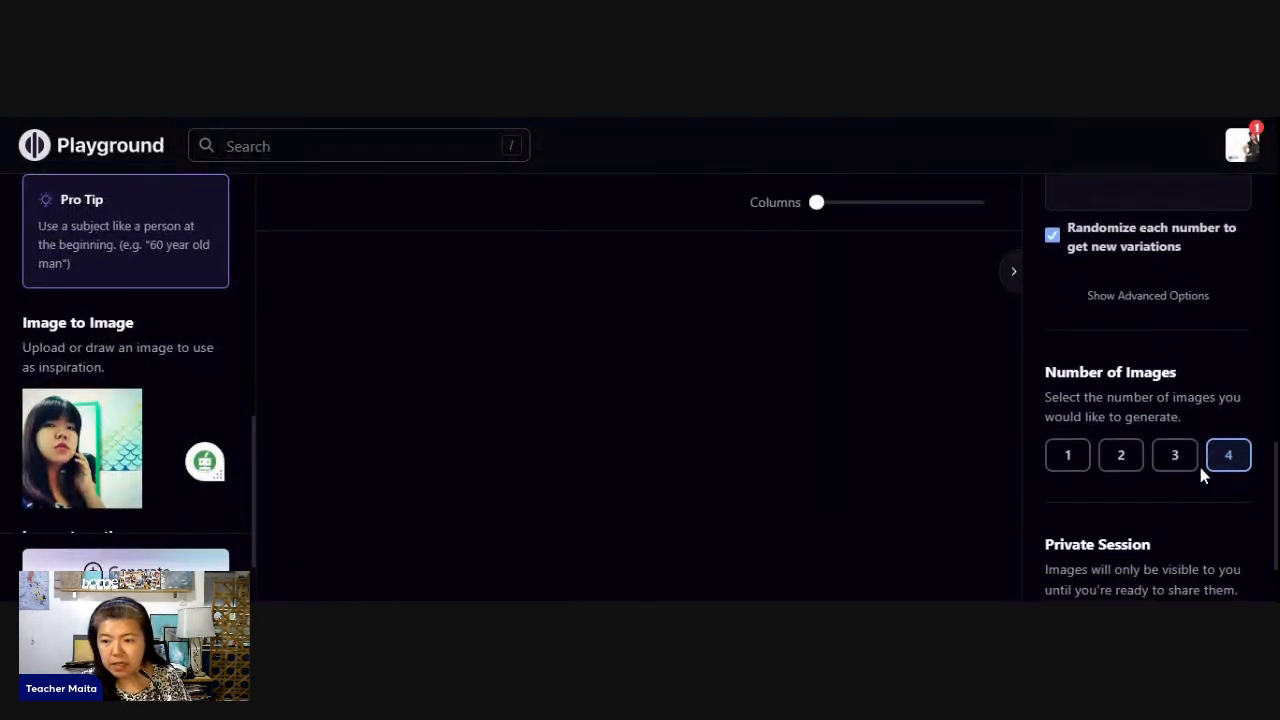
scroll(1200, 450, down, 1)
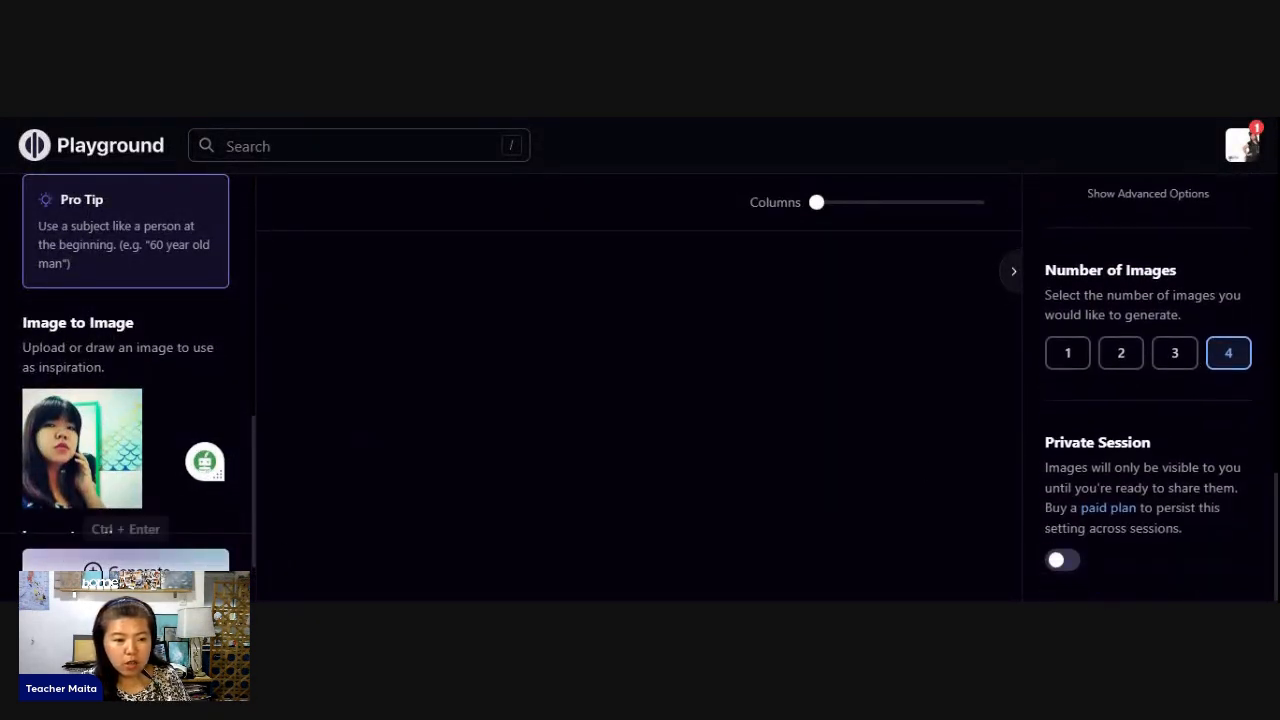
click(125, 572)
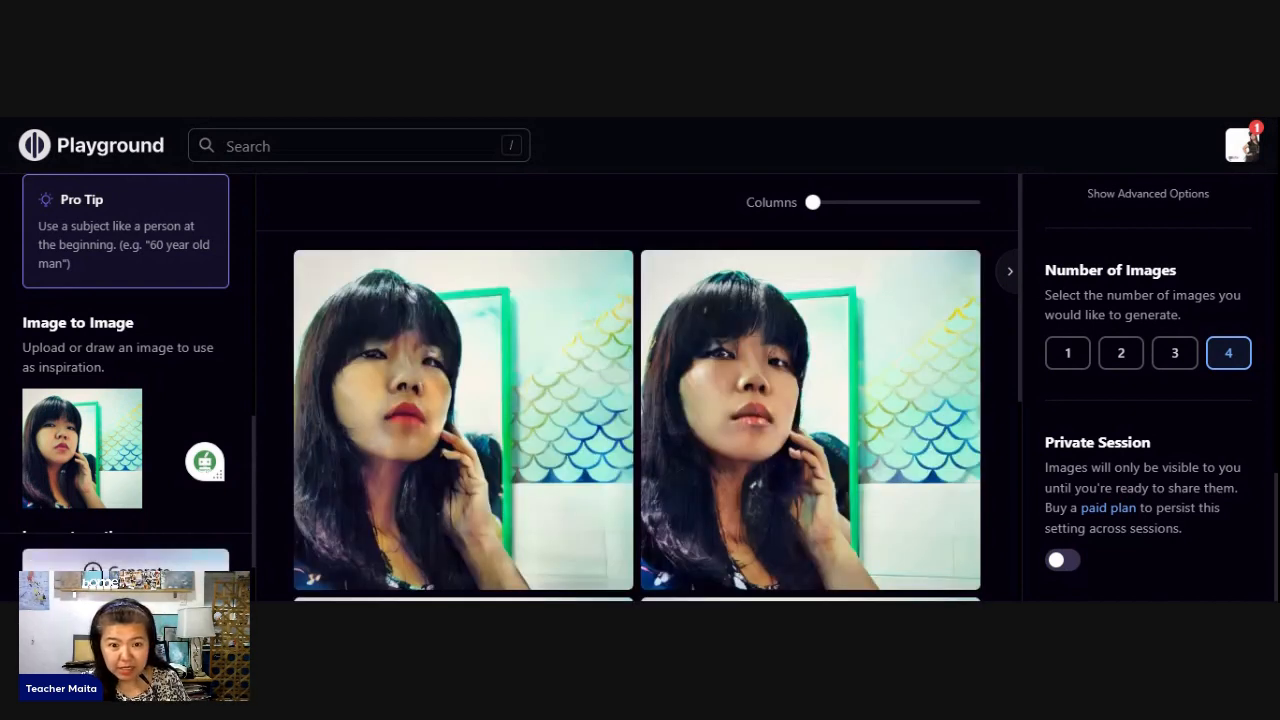
mouse_move(814, 346)
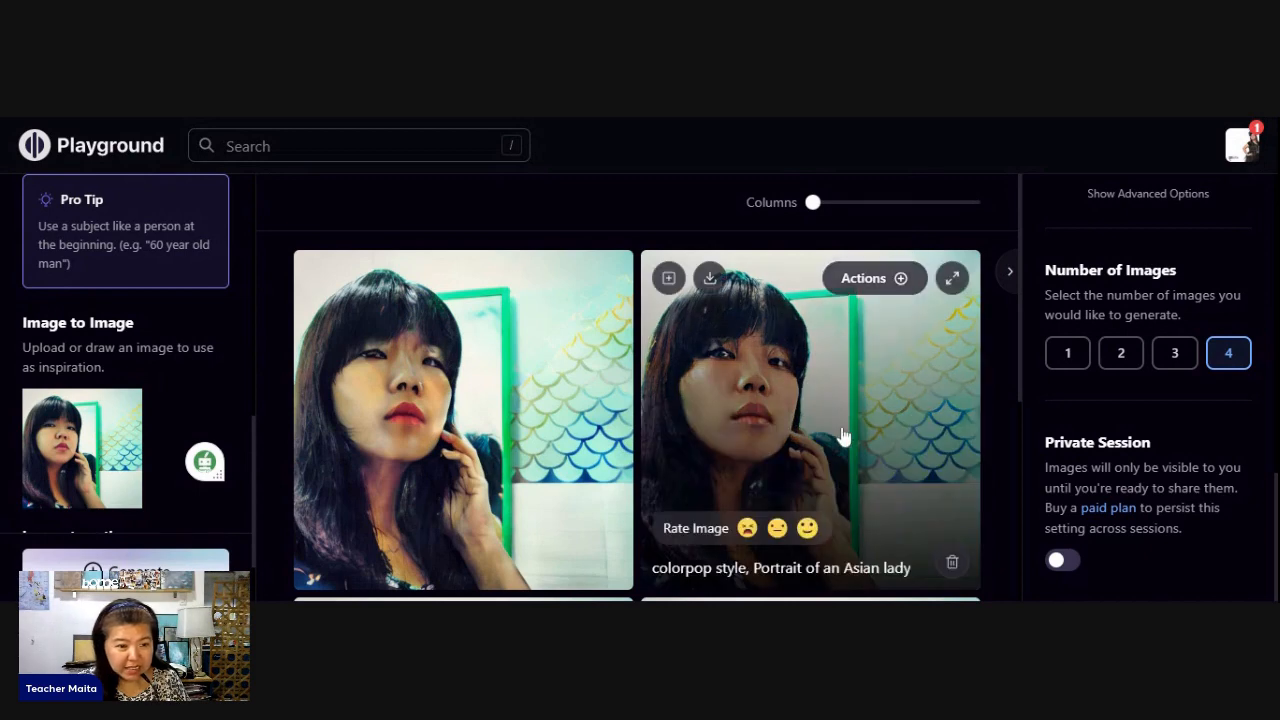
scroll(843, 436, down, 3)
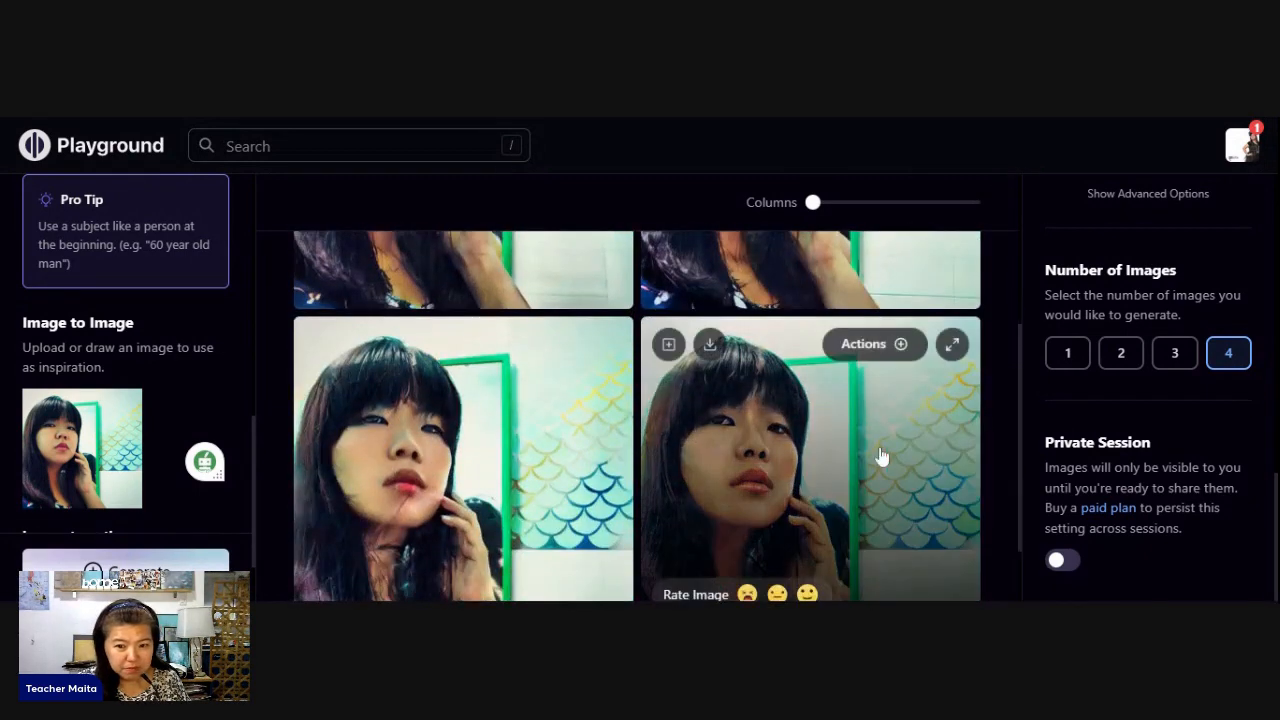
scroll(880, 457, up, 3)
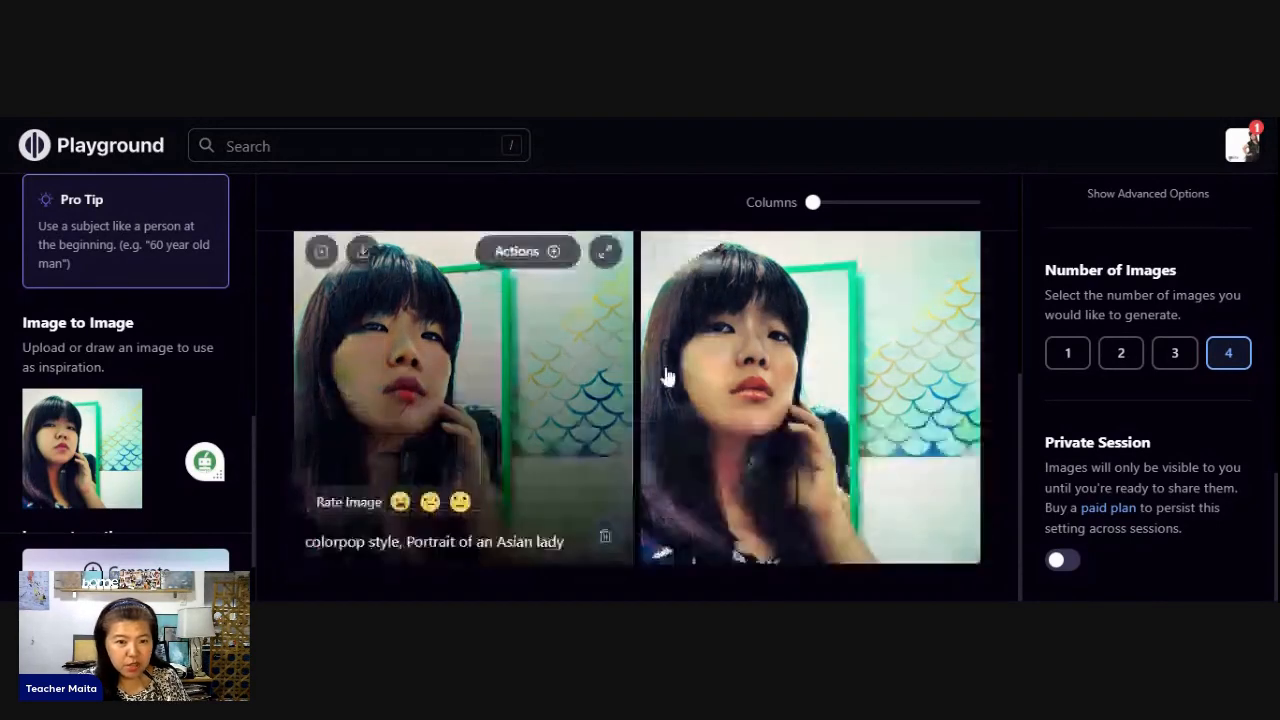
scroll(602, 357, up, 4)
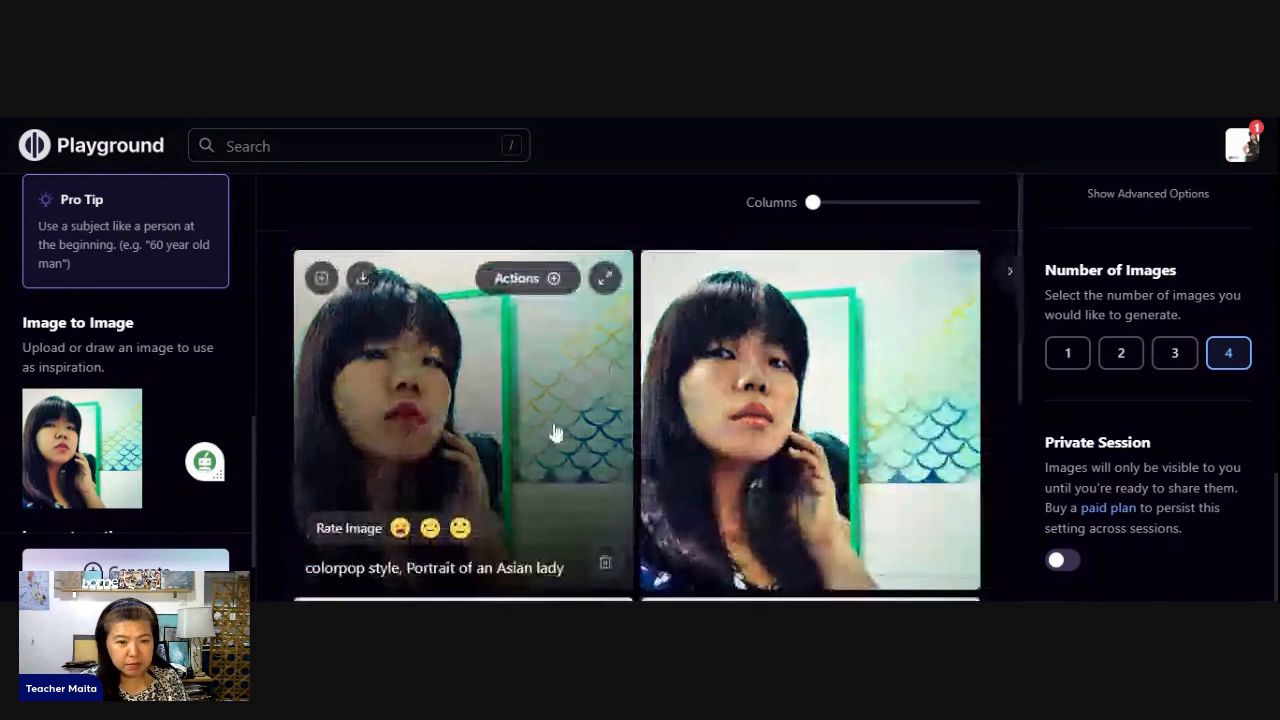
- Extend the prompt to "Portrait of an Asian lady with sea background" and generate a new set of images
scroll(234, 251, up, 5)
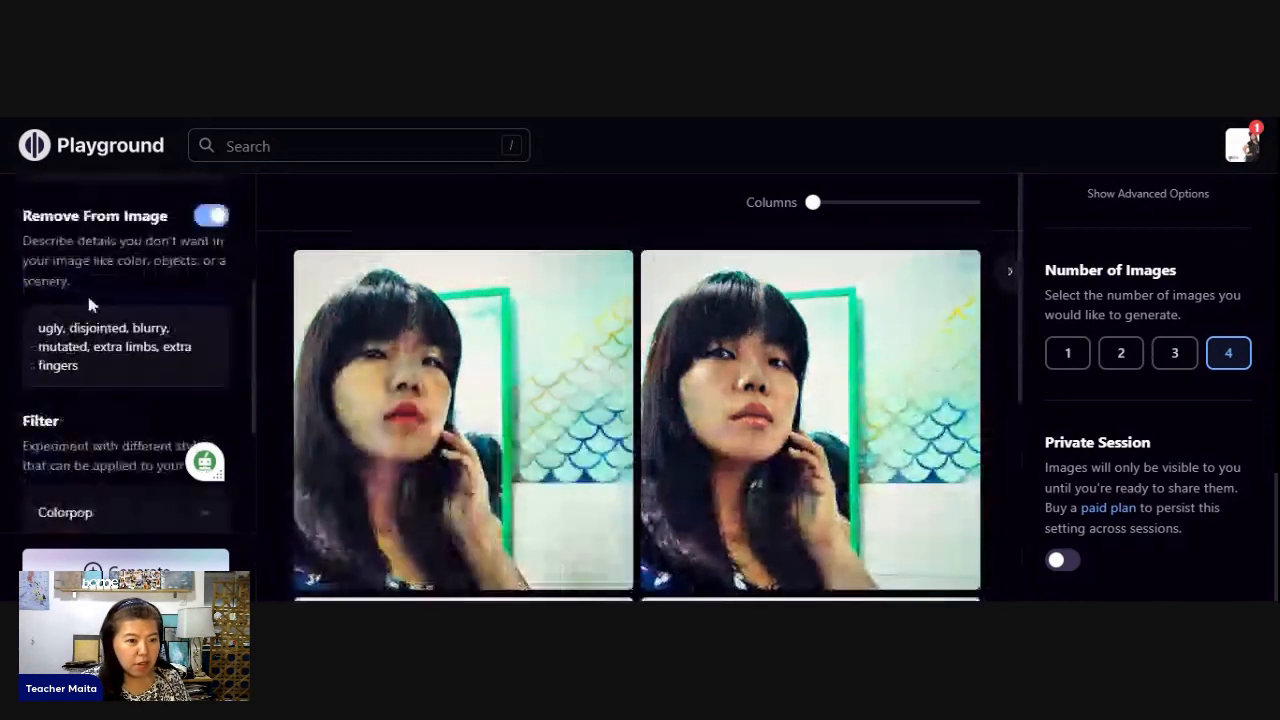
scroll(86, 291, up, 3)
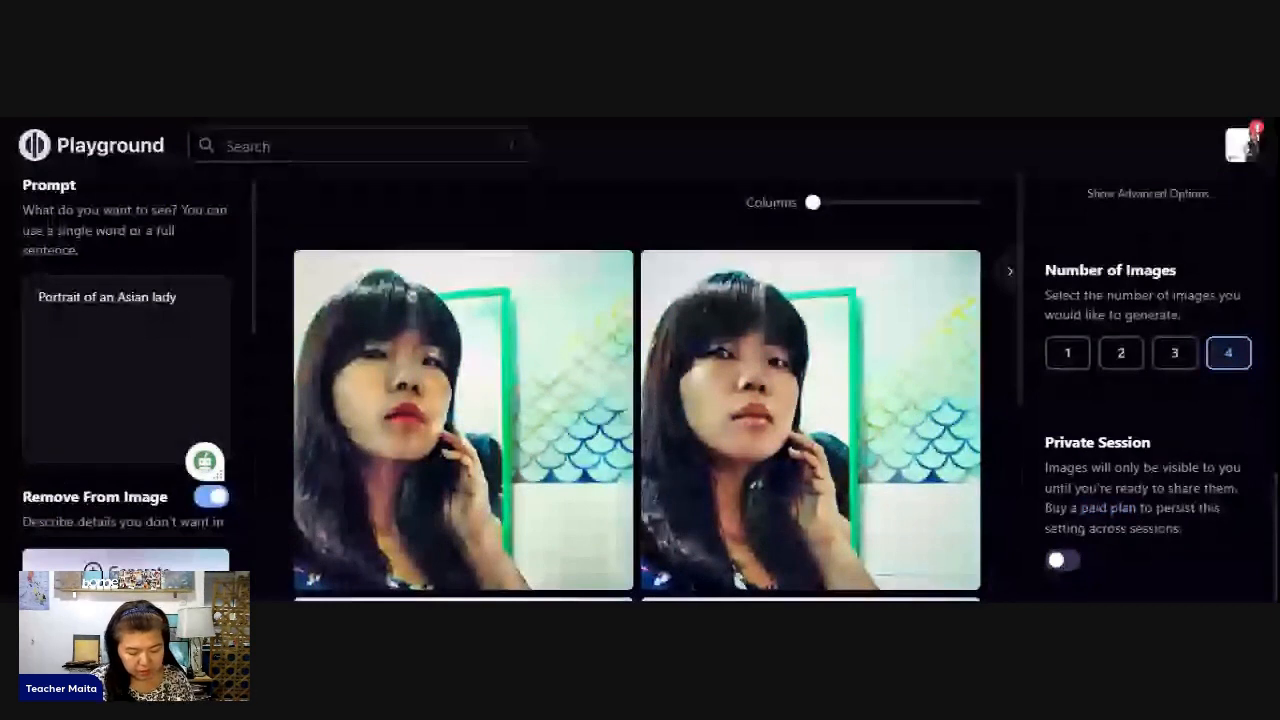
text(with sea background)
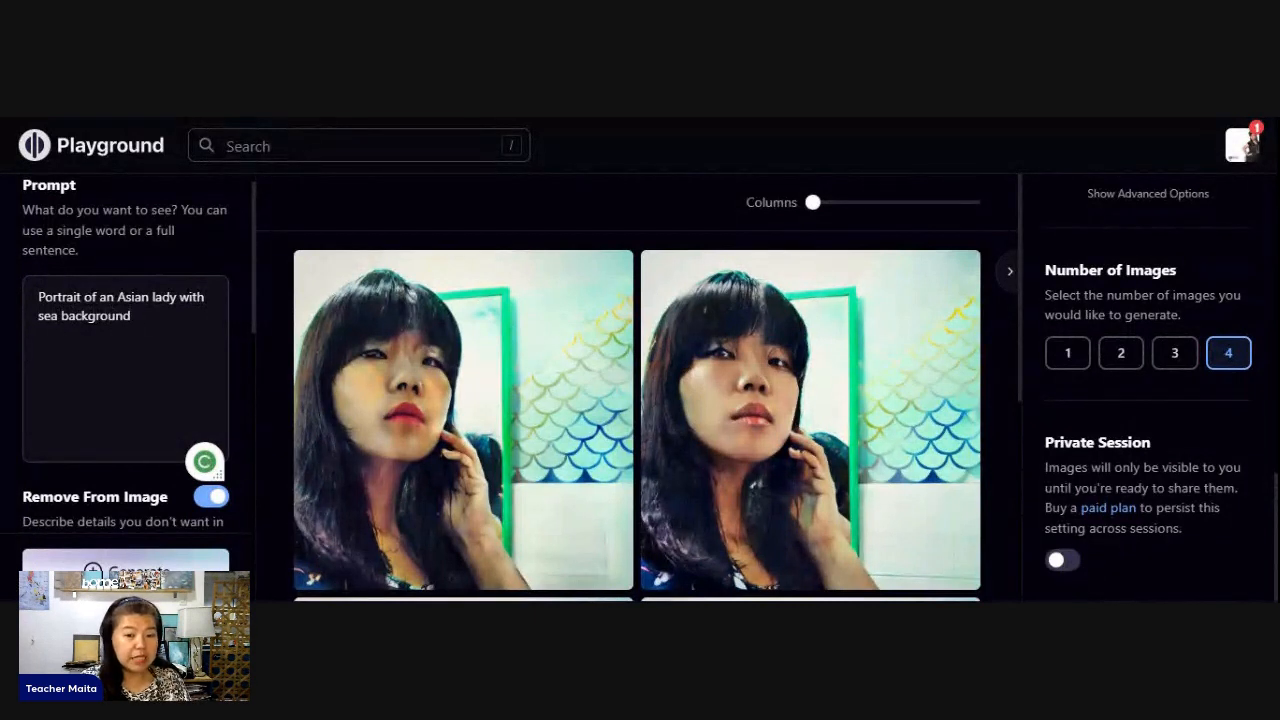
scroll(160, 417, down, 5)
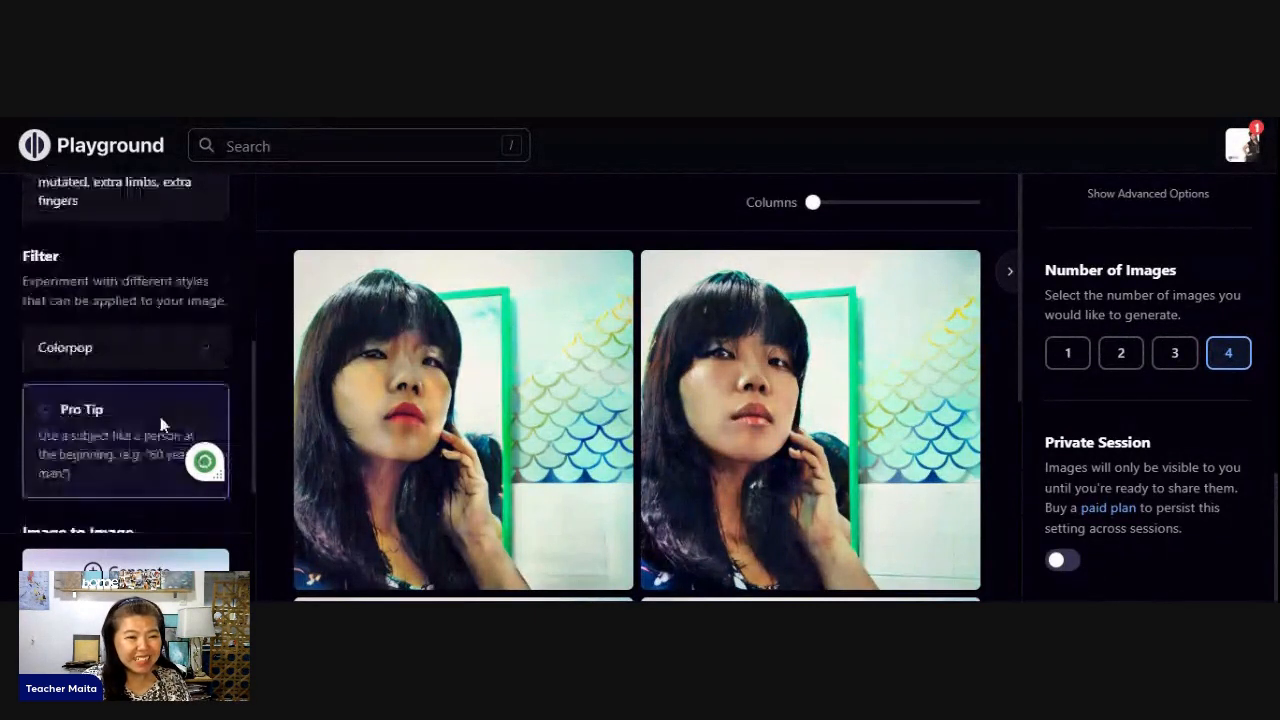
scroll(160, 417, down, 3)
click(125, 568)
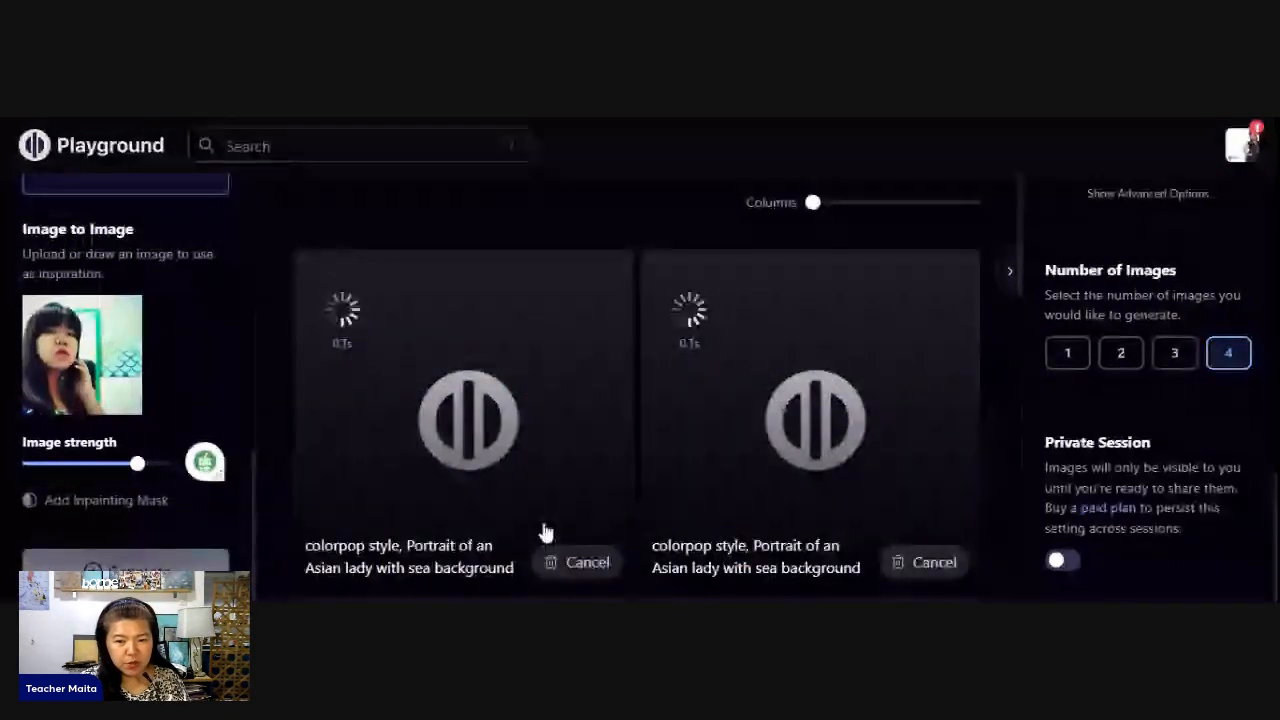
- Examine the sea background portraits alongside the earlier ones, comparing faces and backgrounds
scroll(685, 441, down, 1)
scroll(685, 441, down, 2)
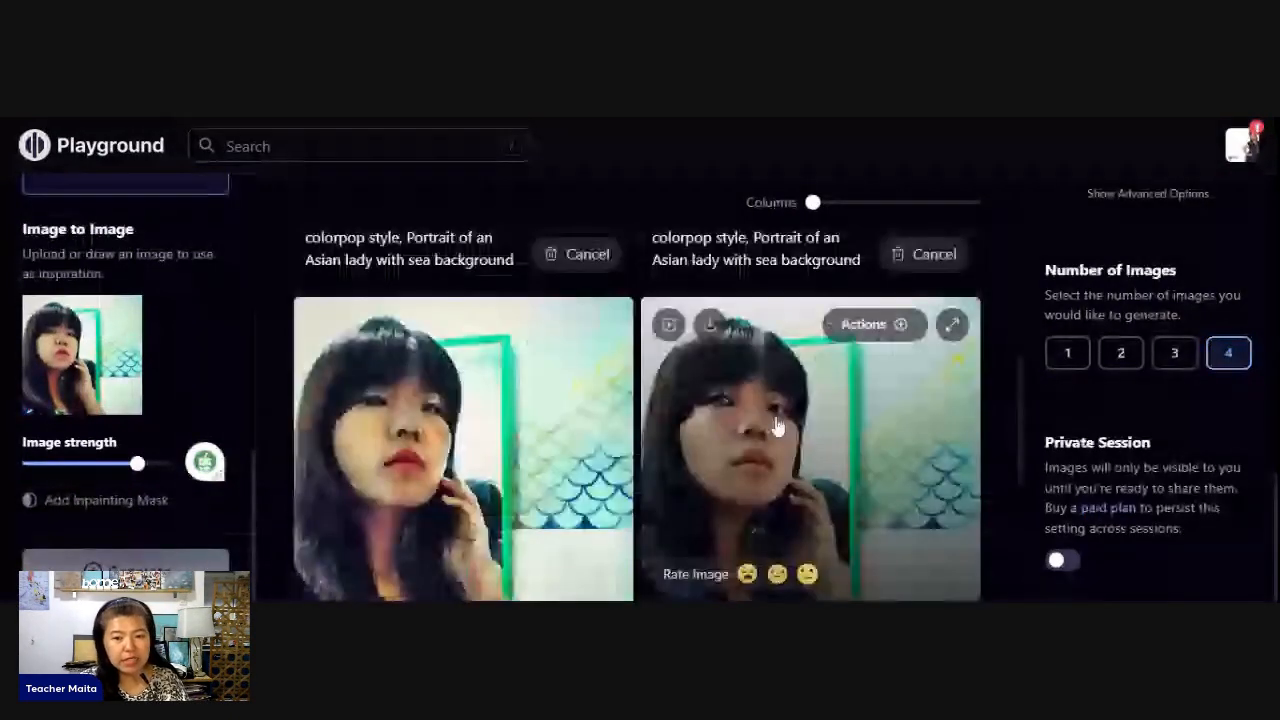
scroll(777, 427, down, 2)
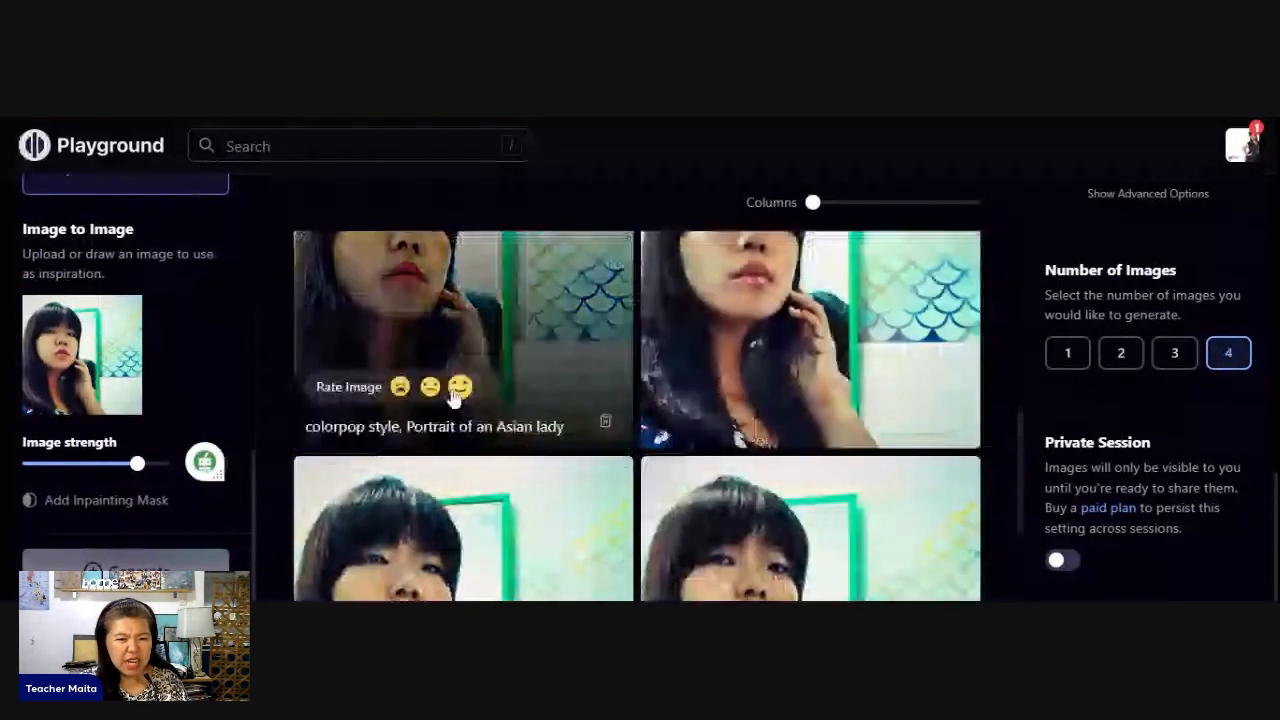
click(460, 386)
scroll(432, 445, down, 2)
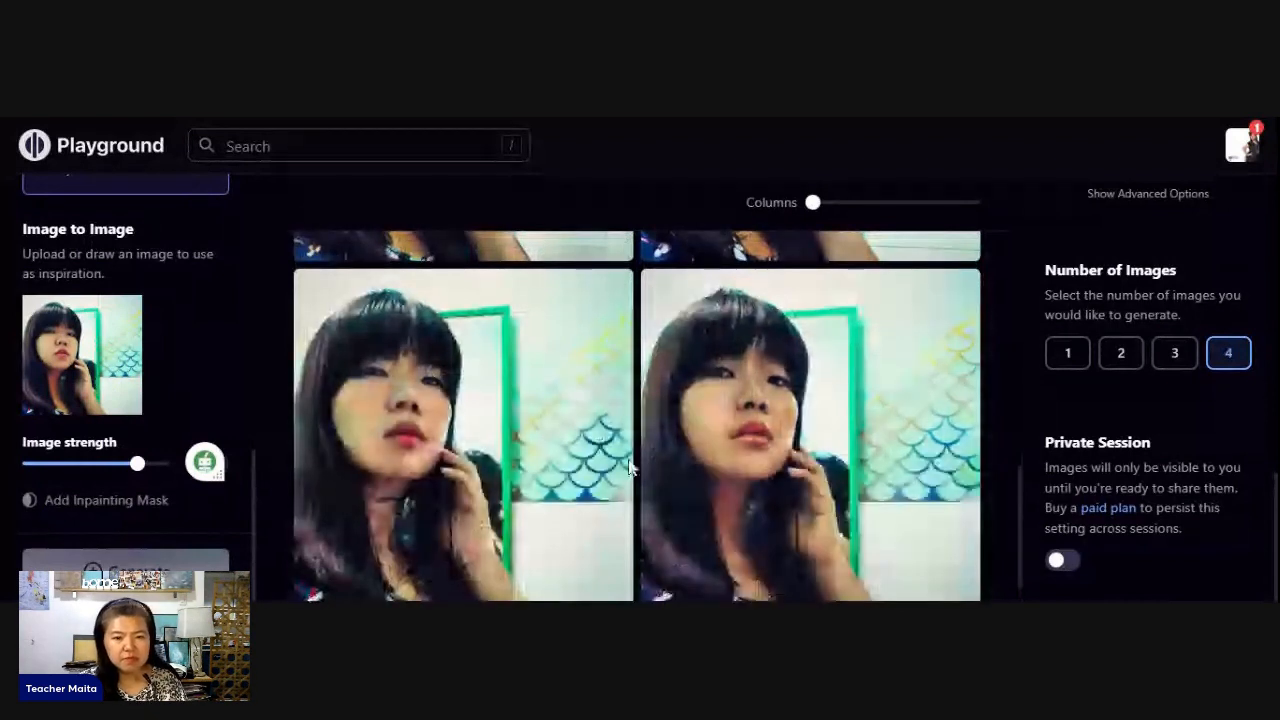
scroll(630, 468, up, 5)
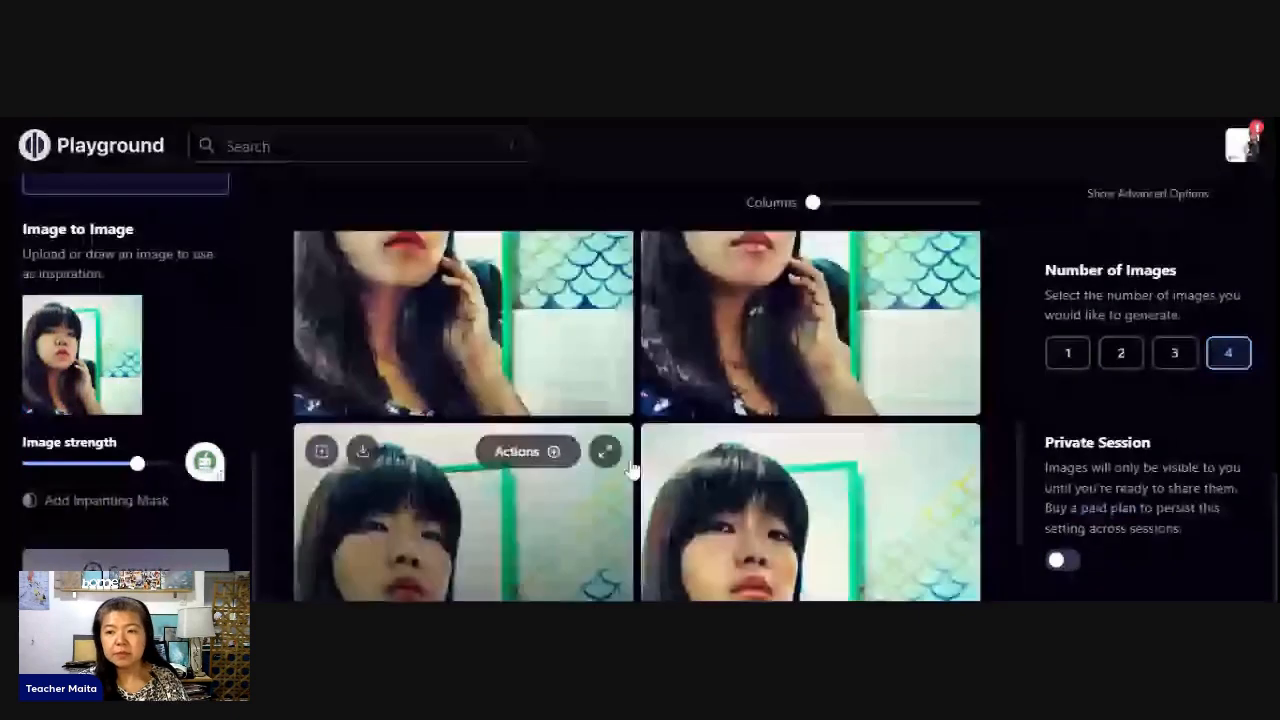
scroll(630, 473, down, 1)
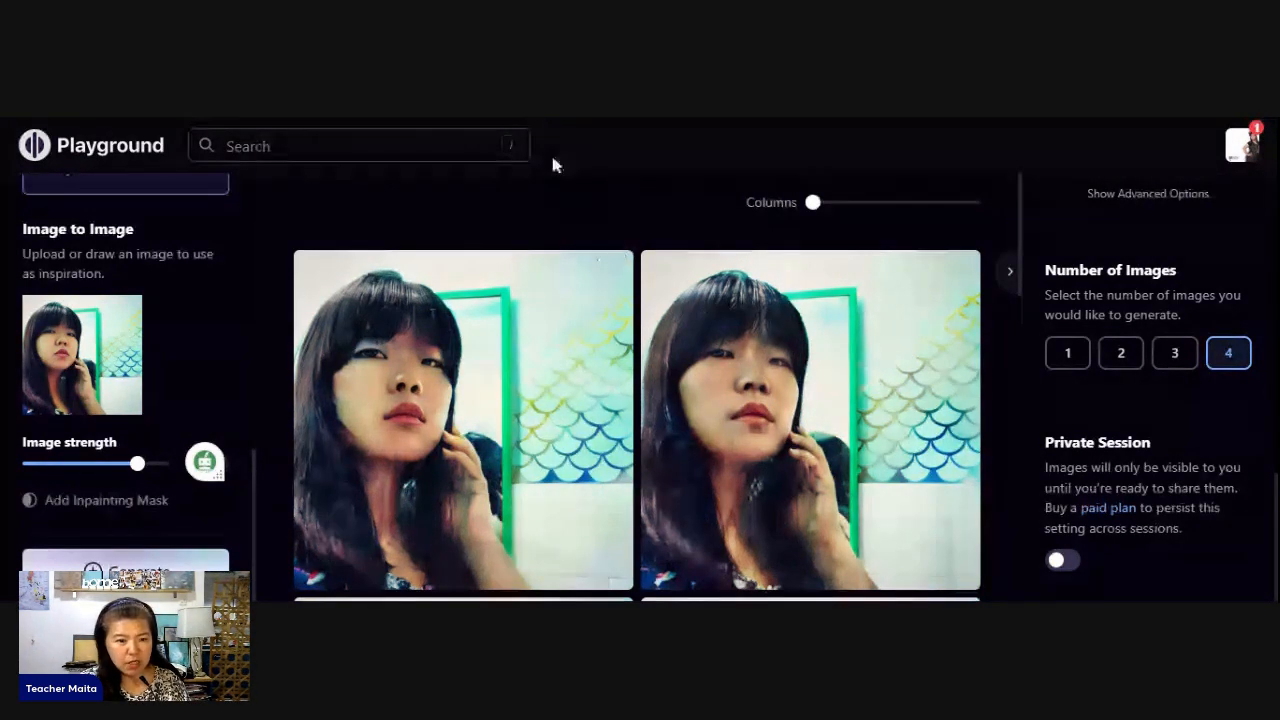
scroll(575, 365, down, 1)
scroll(555, 443, up, 4)
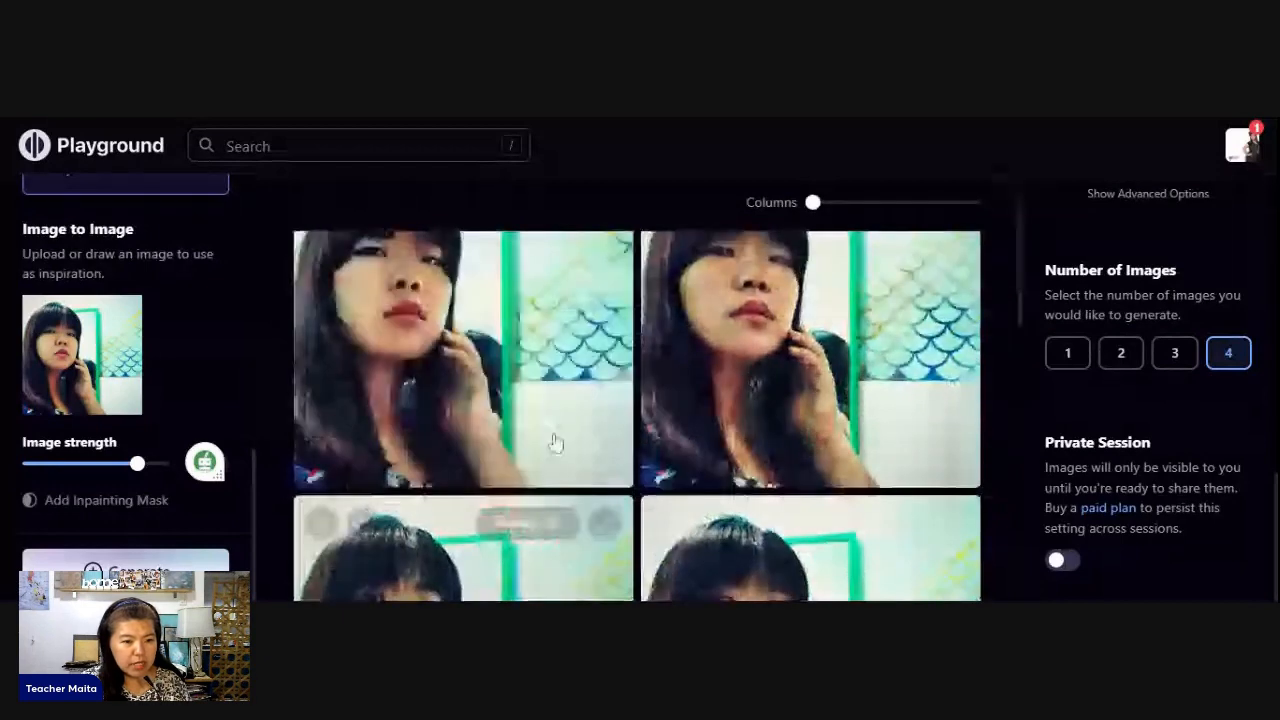
scroll(555, 443, up, 1)
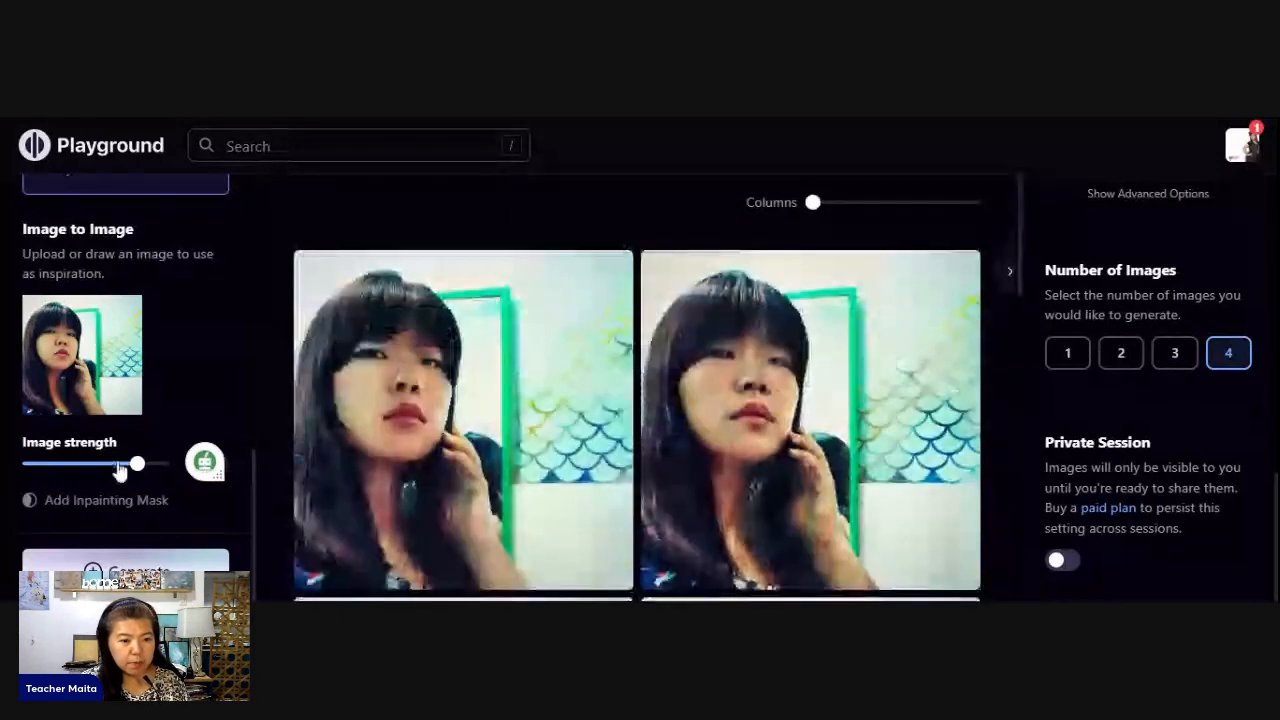
- Lower the reference photo's image strength to about two thirds of its range and generate another set of portraits
click(117, 464)
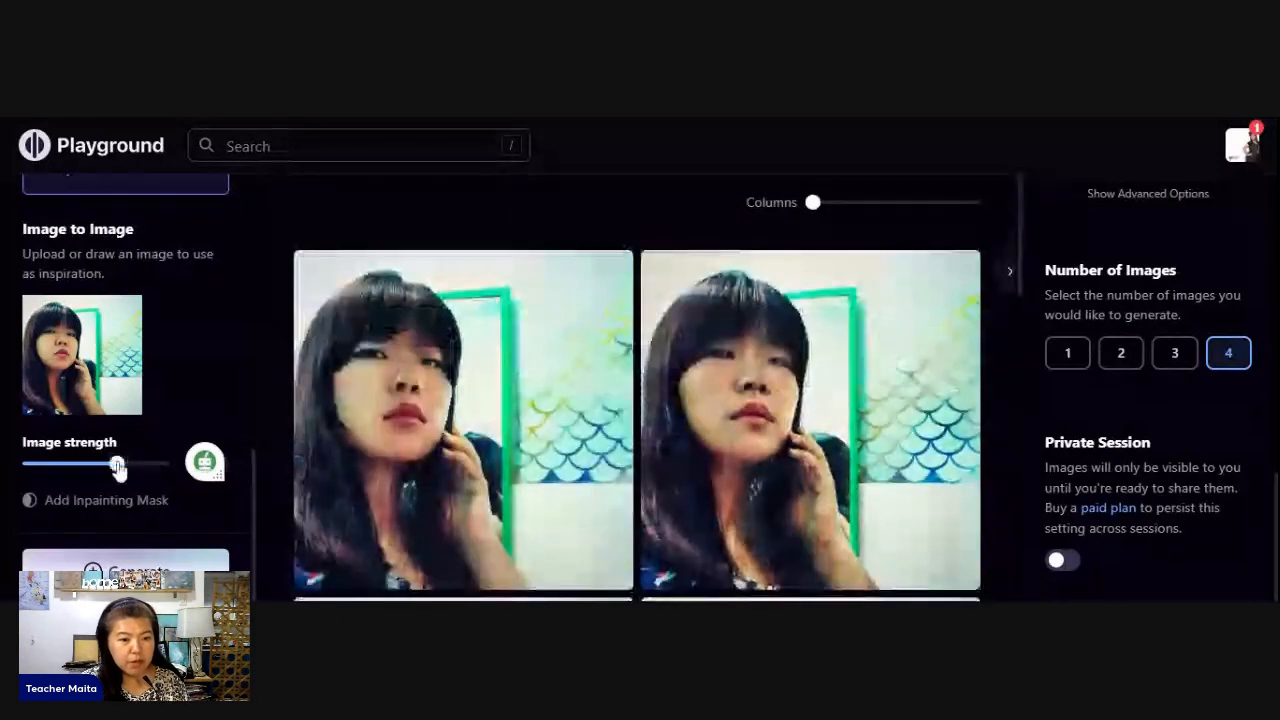
click(166, 566)
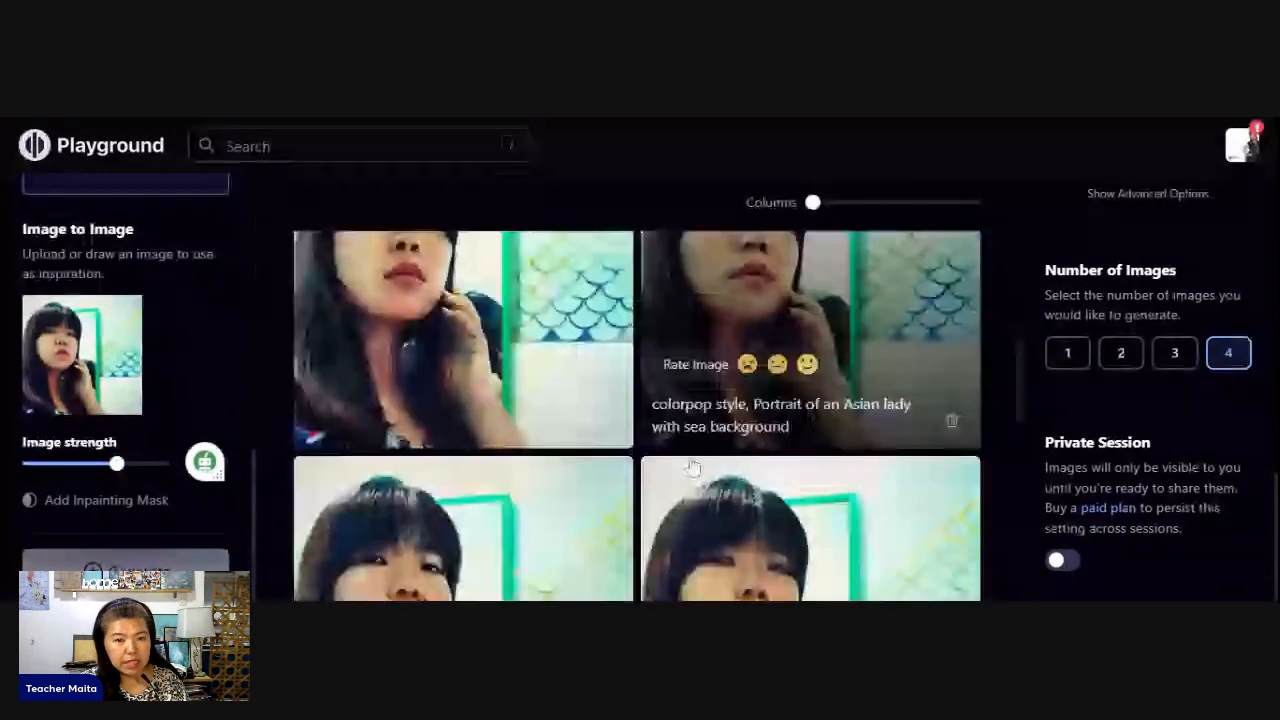
scroll(660, 500, up, 1)
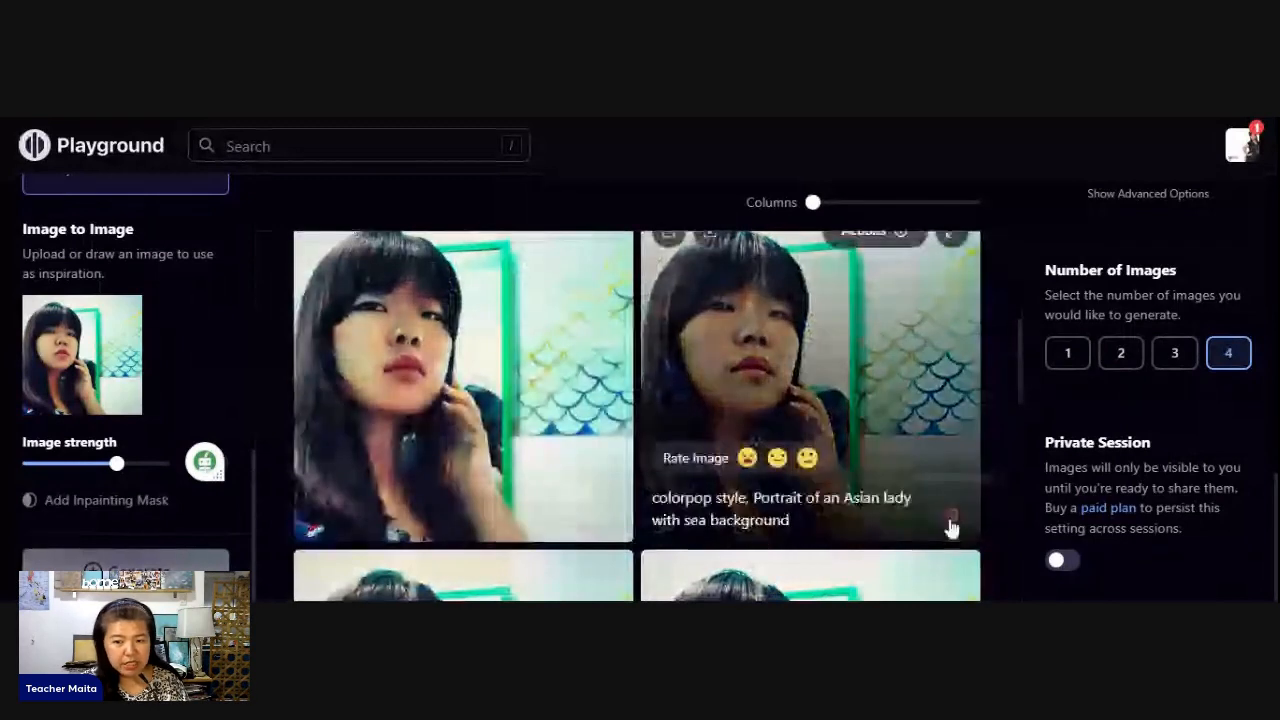
- Delete three of the earlier sea background portraits, keeping one for comparison
click(950, 522)
click(950, 520)
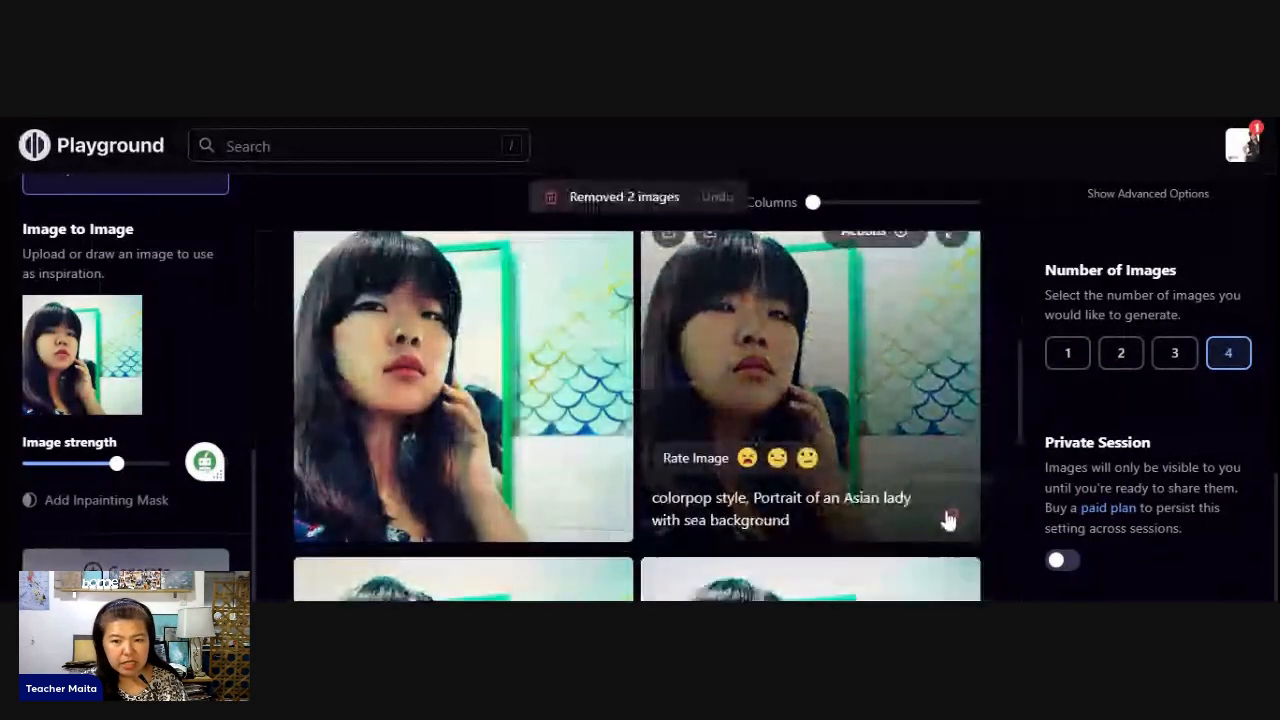
click(950, 520)
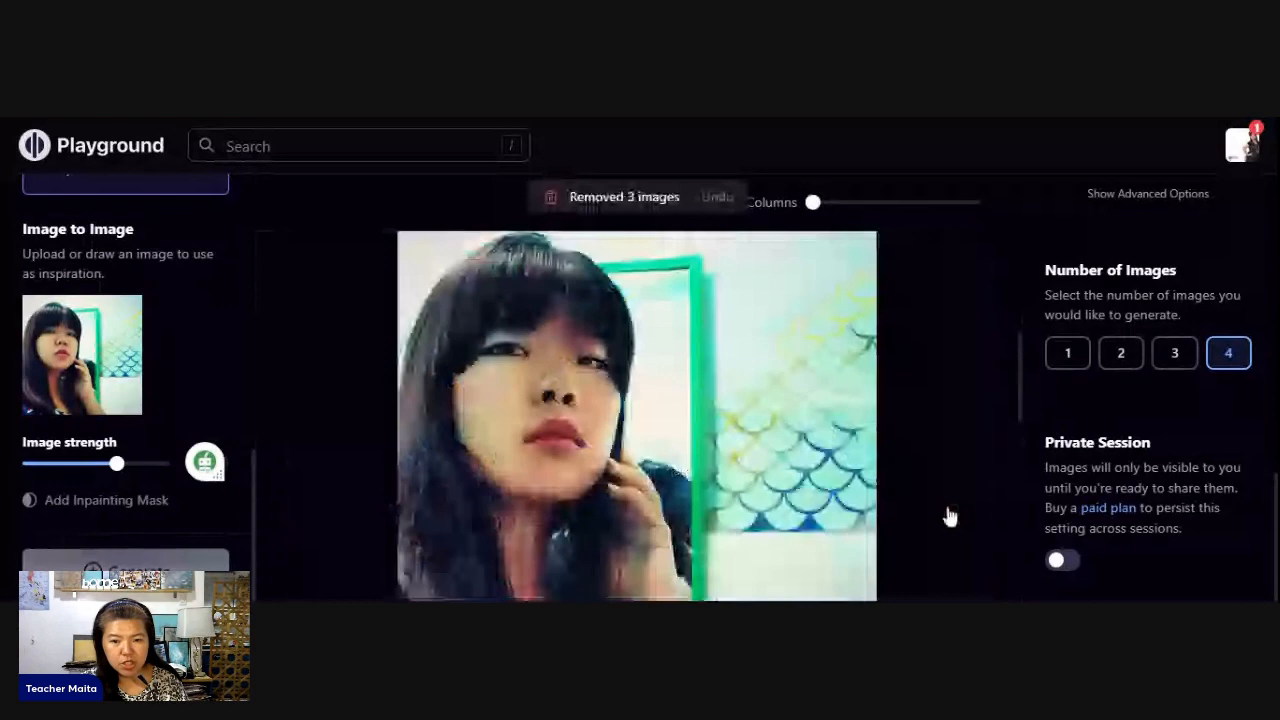
- Delete the four older "Portrait of an Asian lady" images that were generated without the sea background
scroll(868, 409, down, 3)
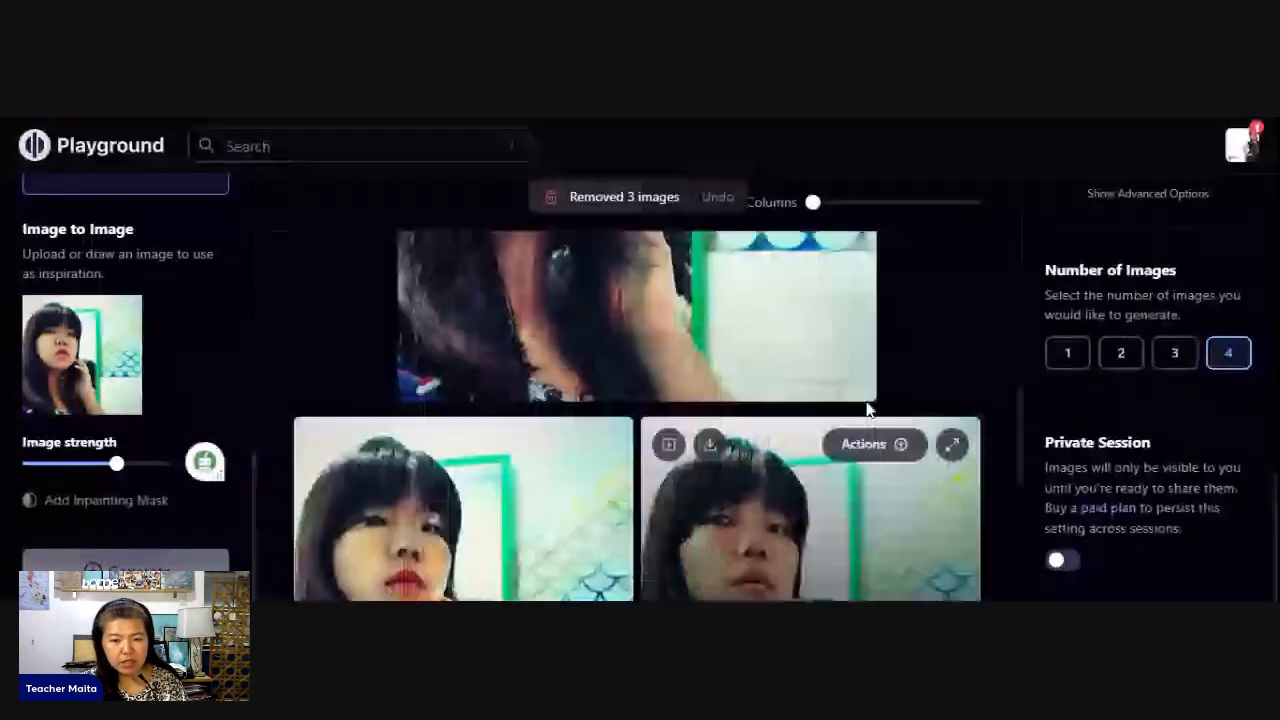
mouse_move(847, 379)
scroll(528, 455, down, 1)
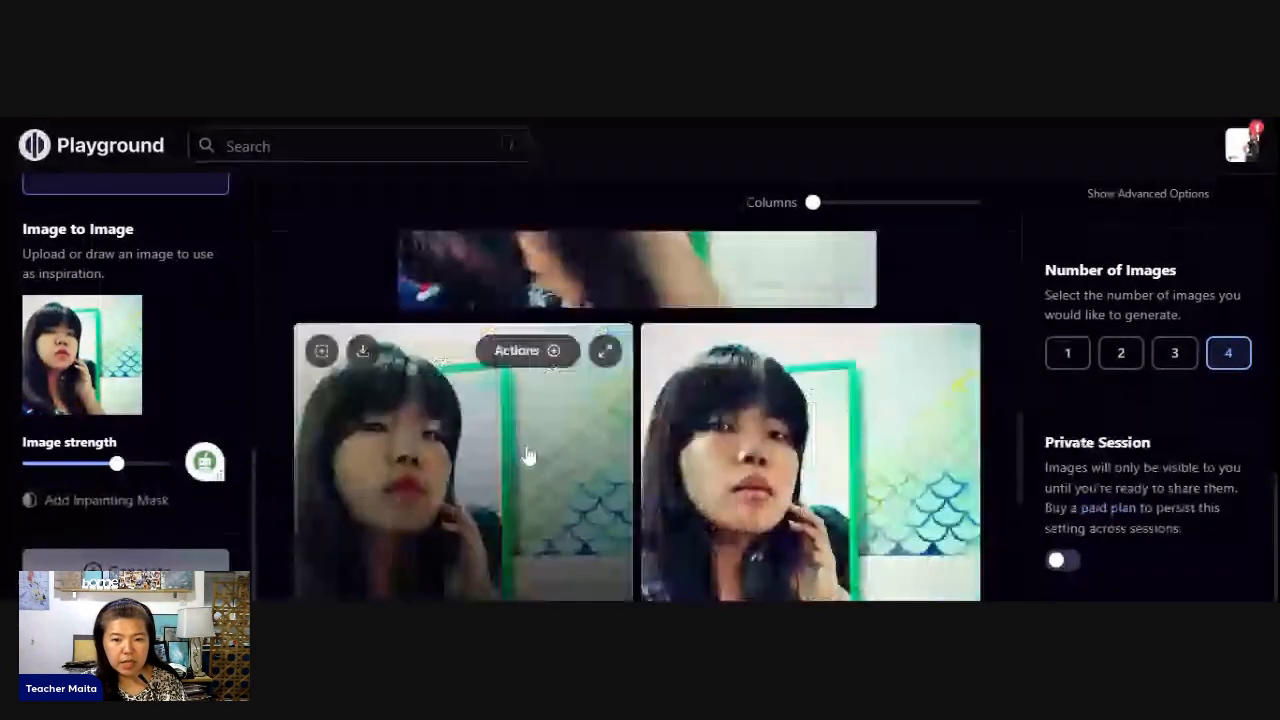
scroll(607, 360, down, 3)
click(607, 360)
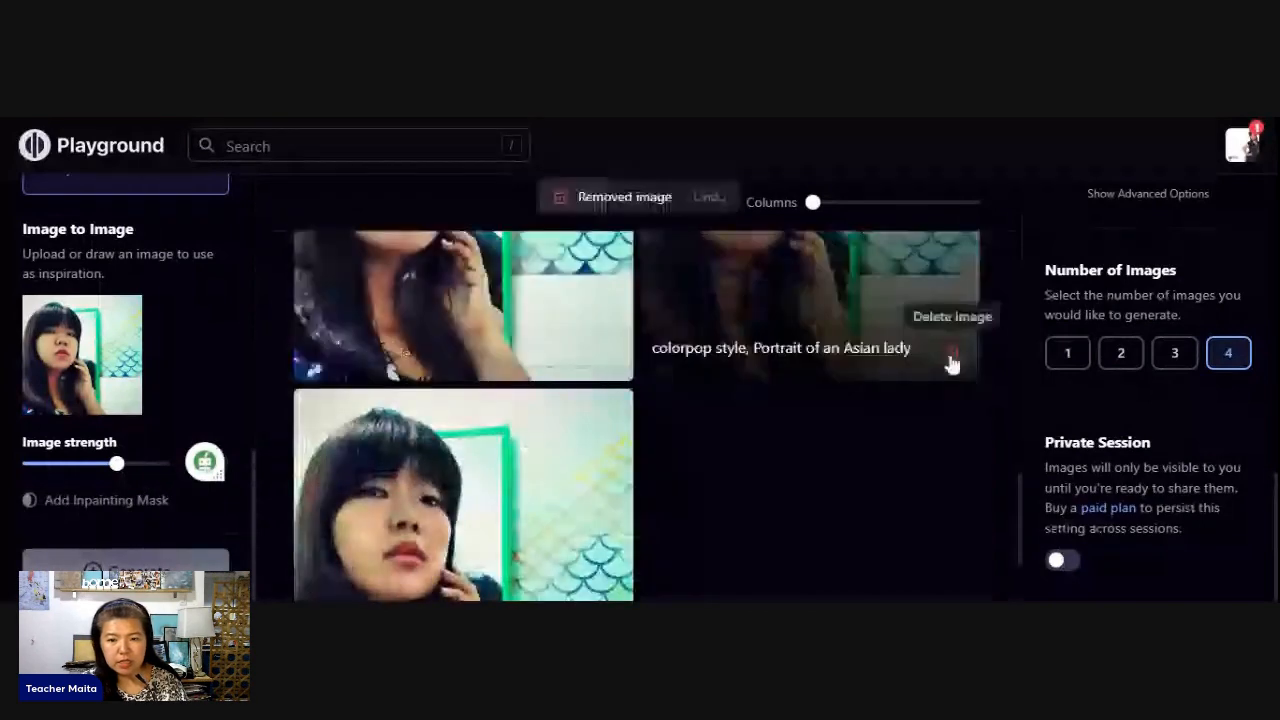
click(949, 363)
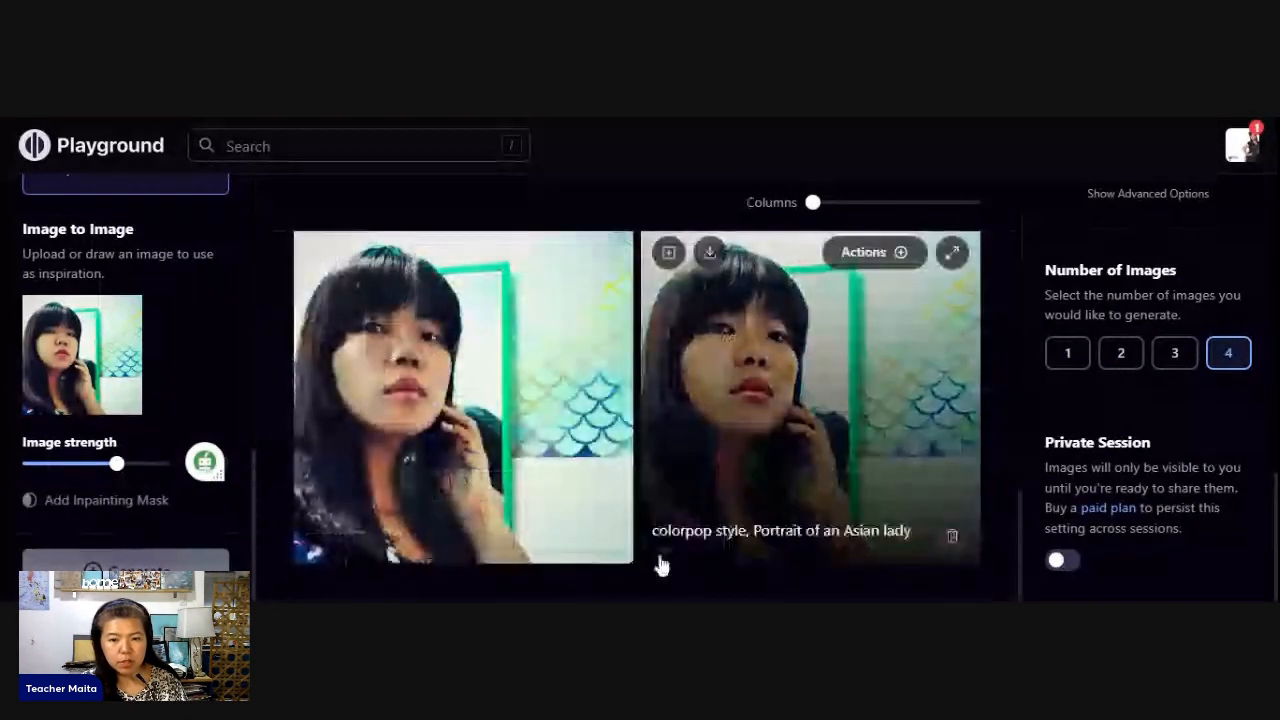
click(606, 537)
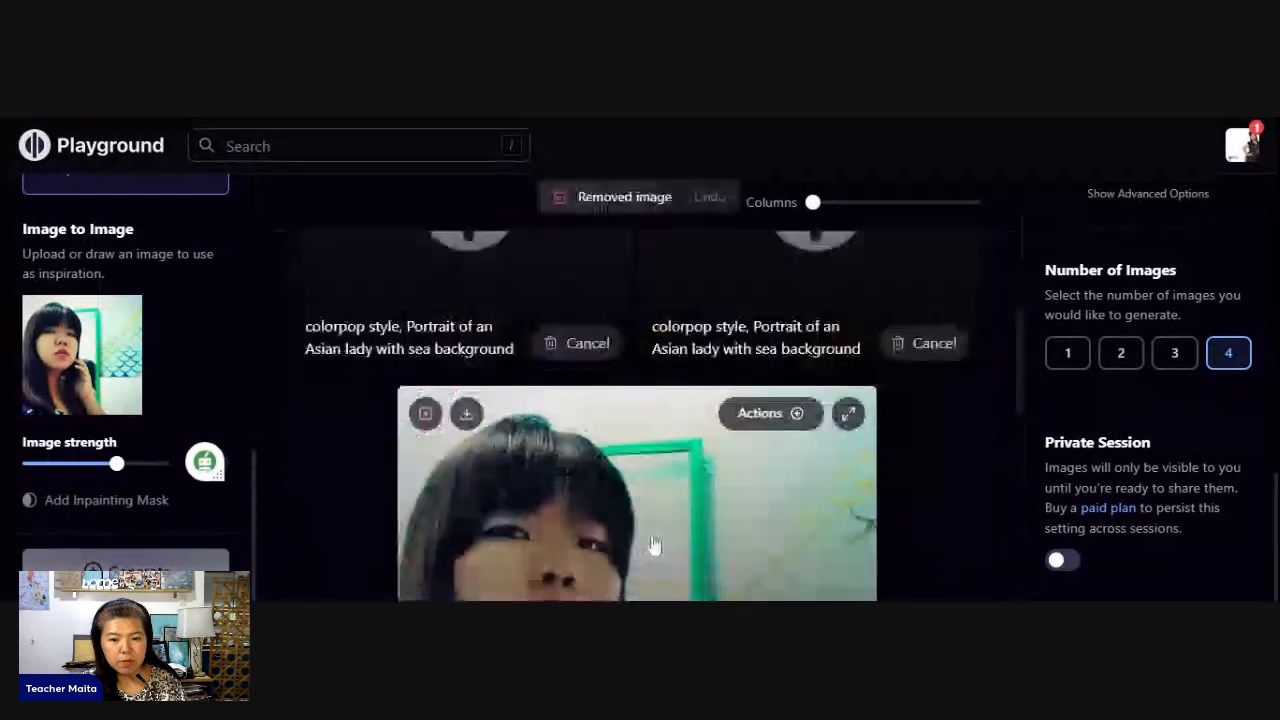
scroll(655, 545, down, 4)
scroll(655, 545, down, 3)
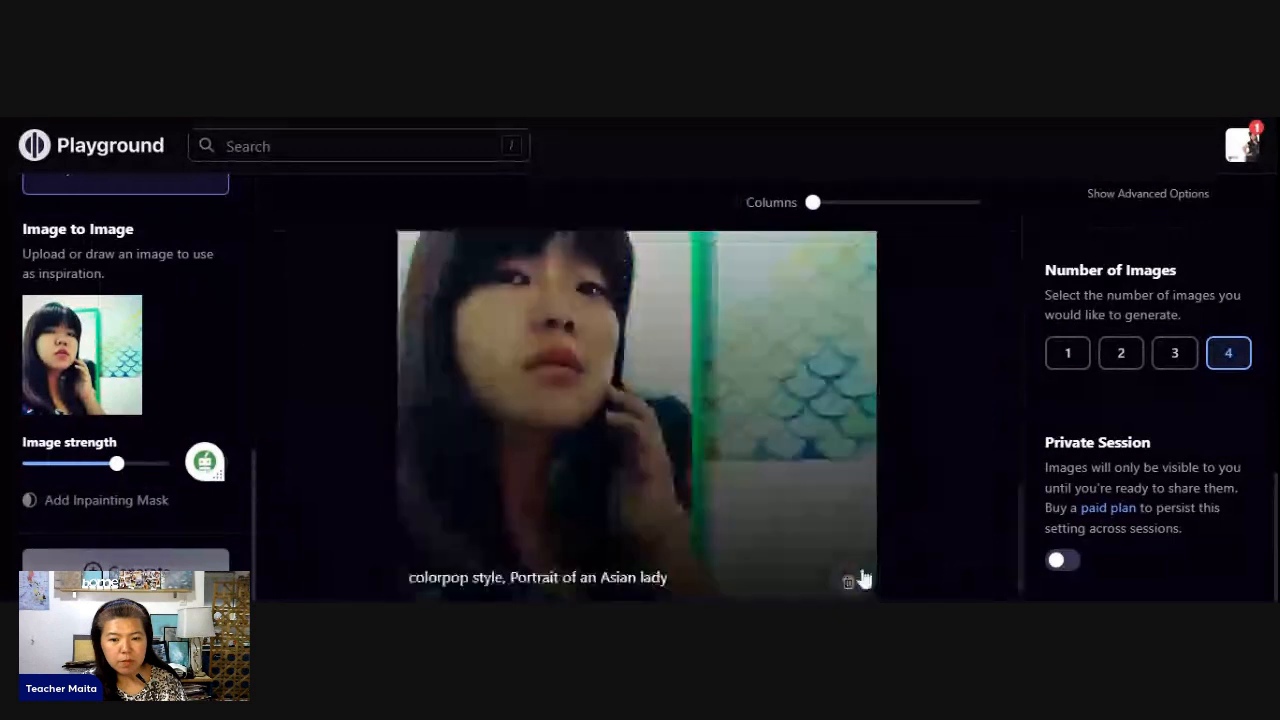
click(855, 579)
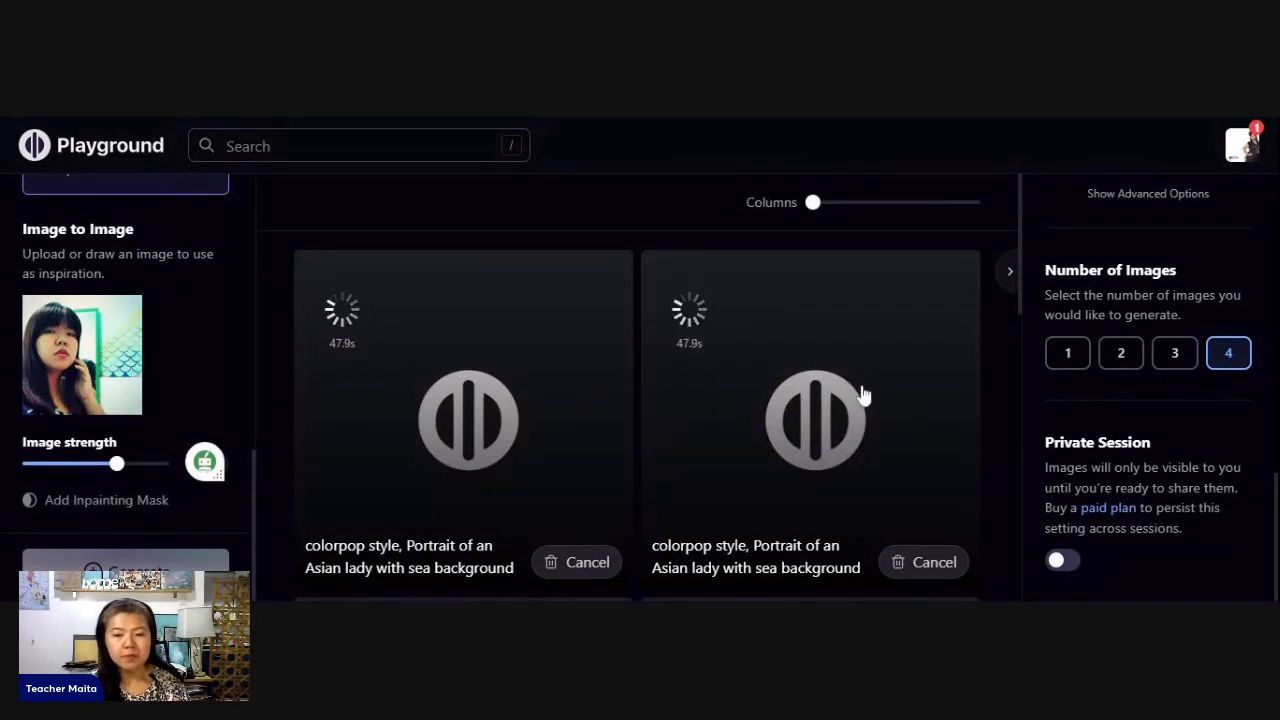
- Review the prompt and filter settings, then compare the newly generated Colorpop sea background portraits
scroll(863, 395, down, 2)
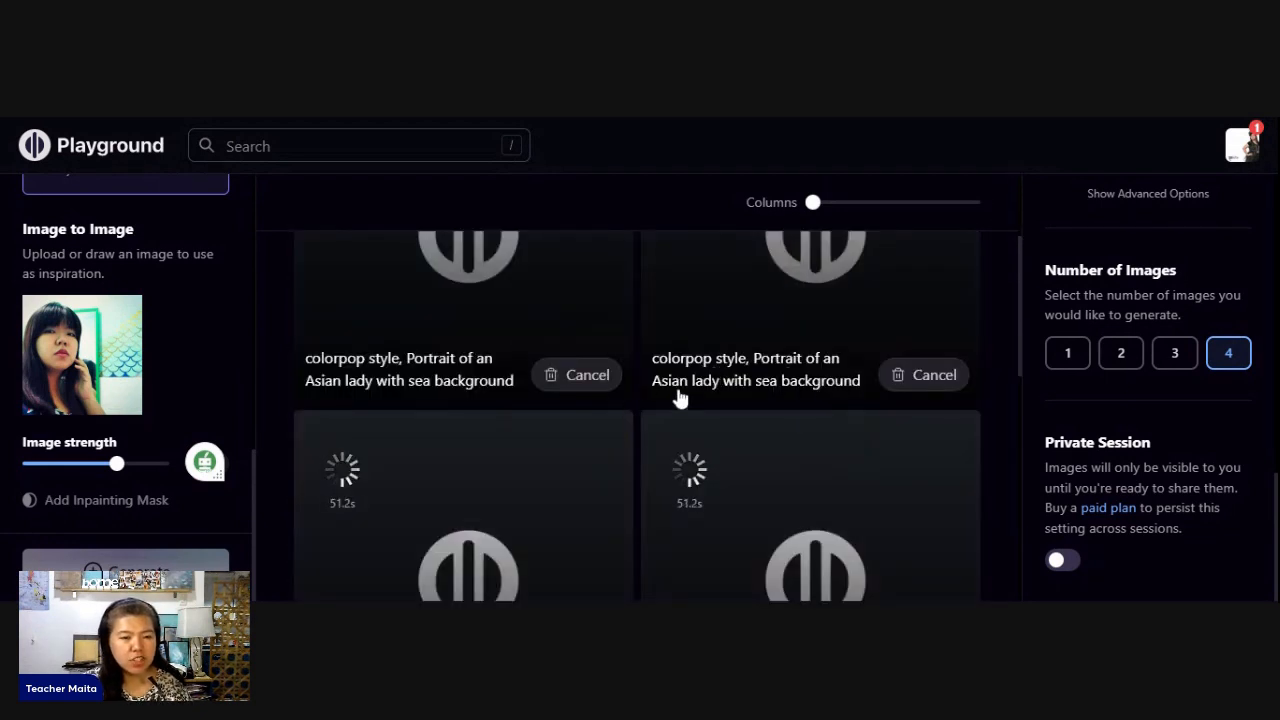
scroll(380, 370, up, 2)
scroll(220, 335, up, 2)
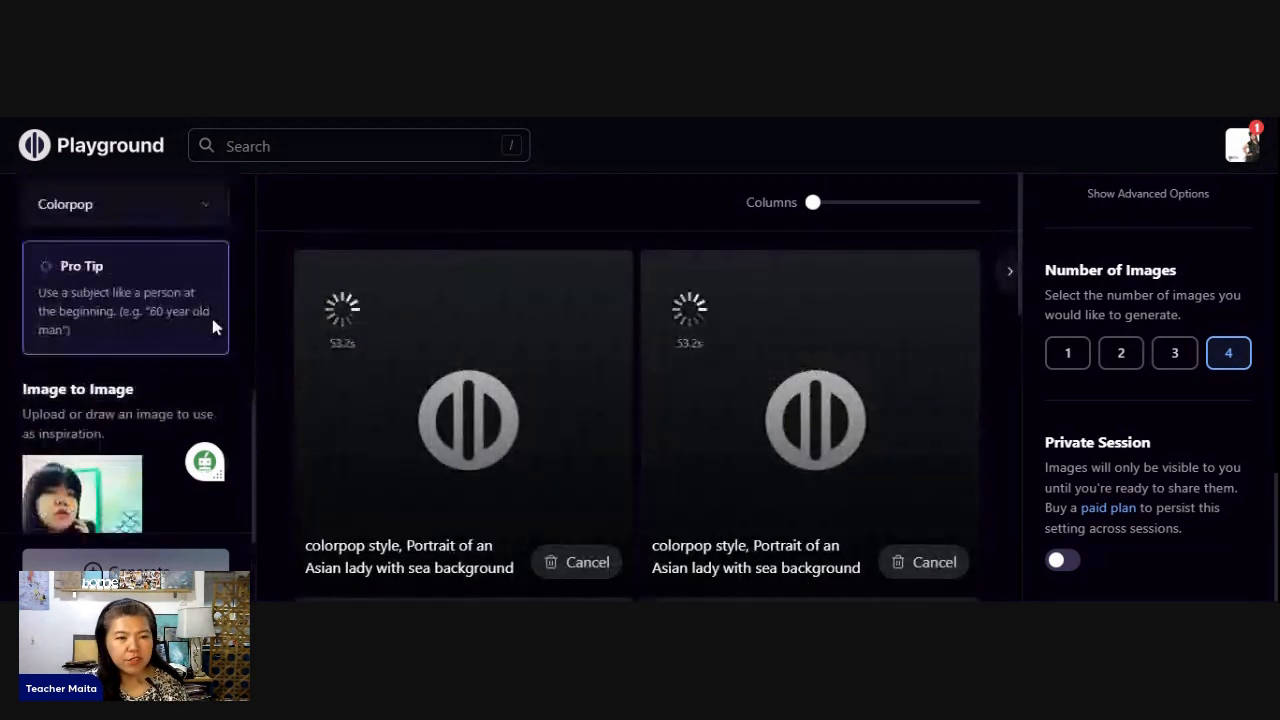
scroll(213, 327, up, 1)
scroll(621, 500, down, 1)
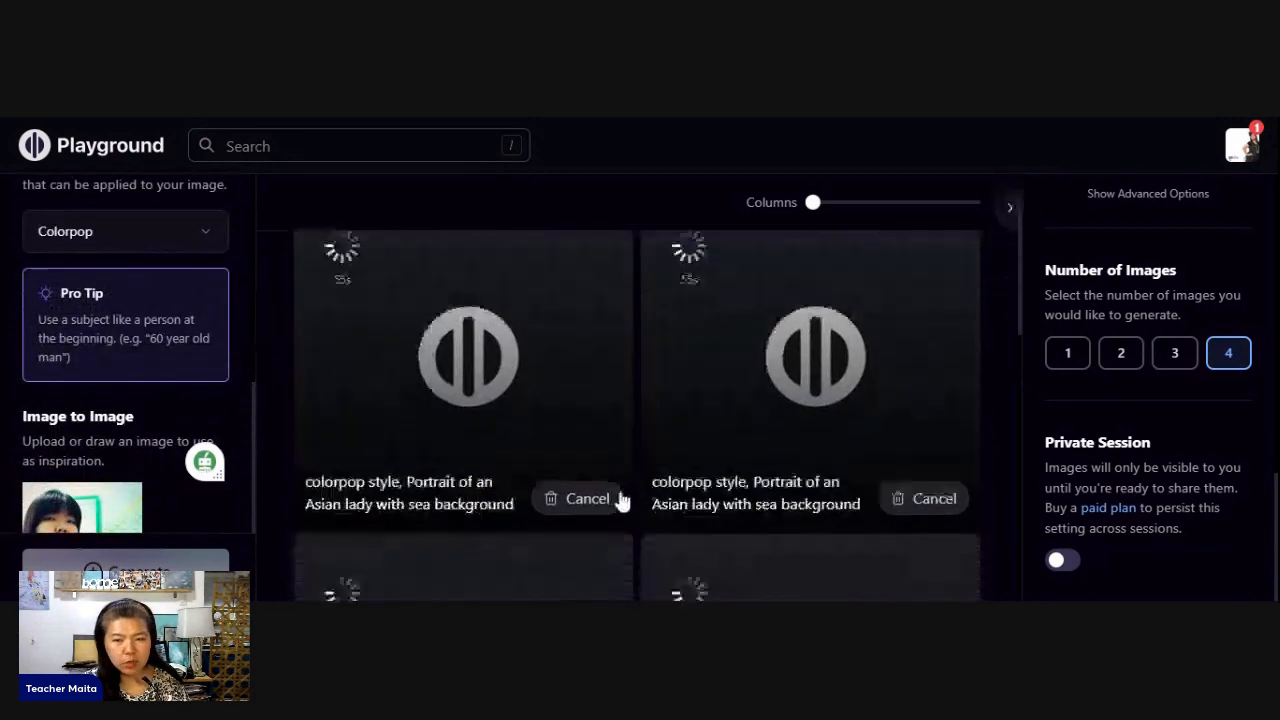
scroll(621, 500, down, 2)
scroll(689, 443, up, 1)
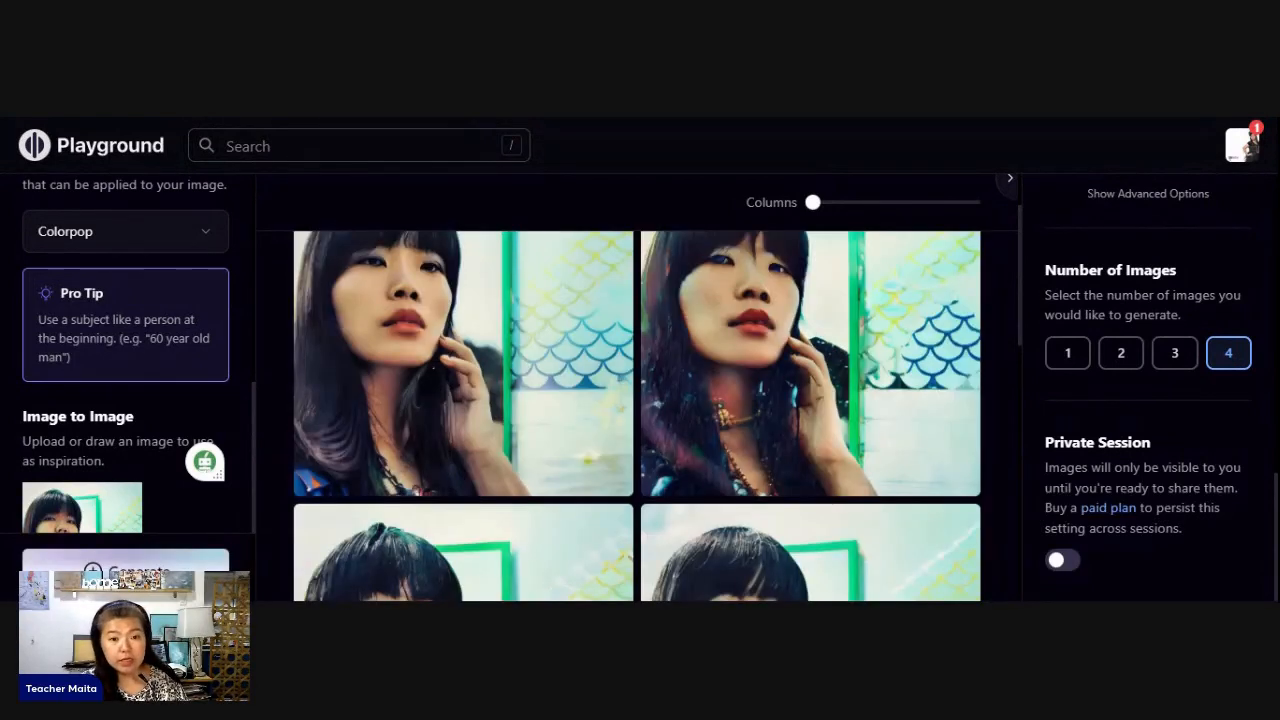
scroll(906, 405, up, 1)
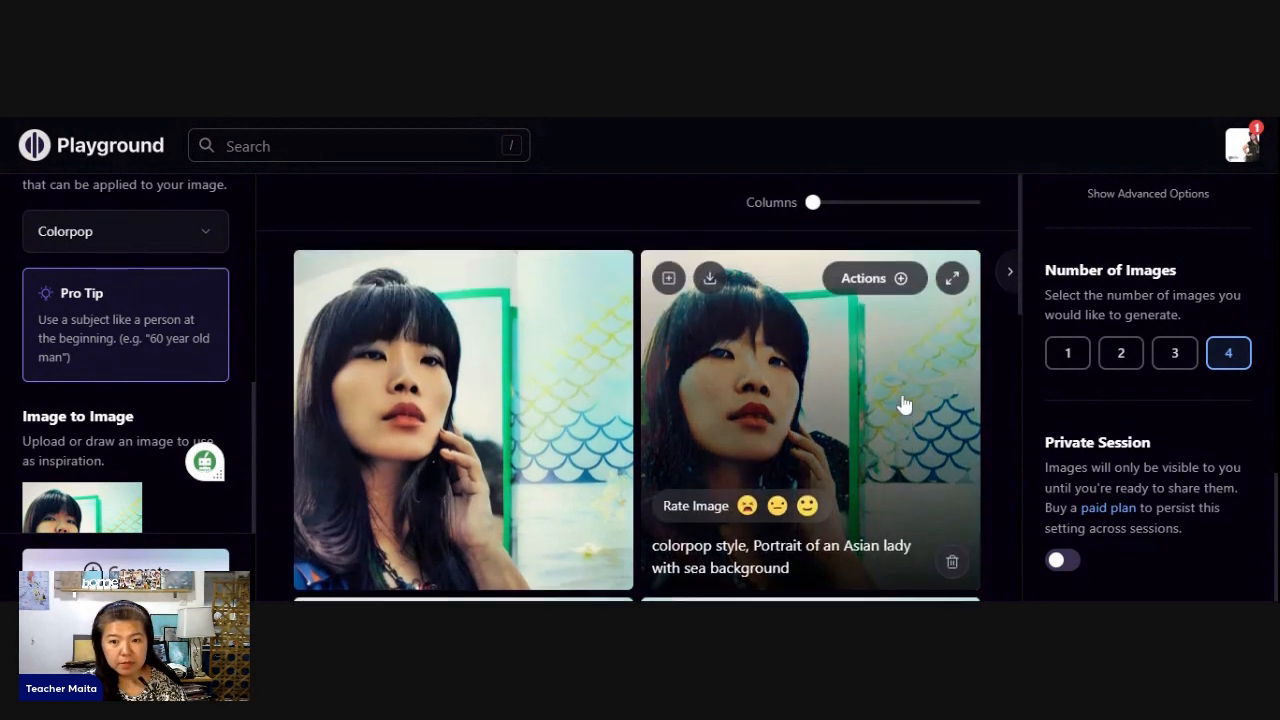
scroll(735, 427, down, 4)
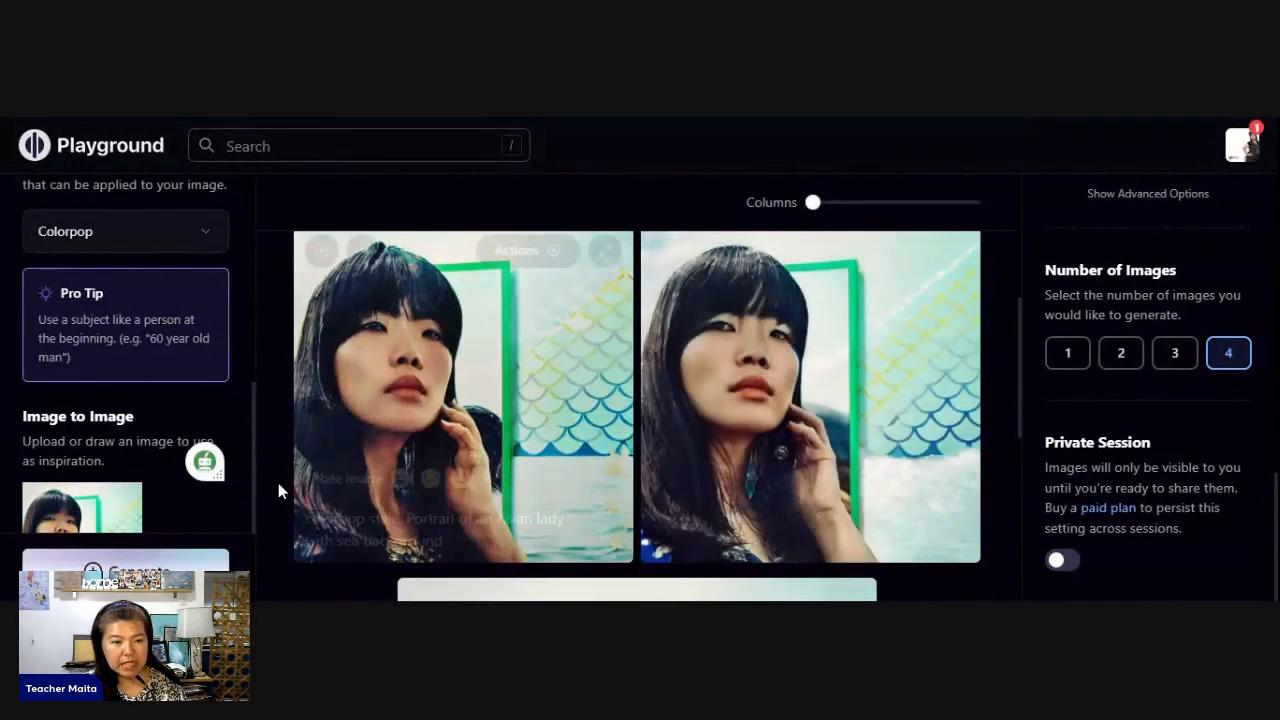
- Switch the image filter from Colorpop to Instaport
scroll(168, 445, up, 2)
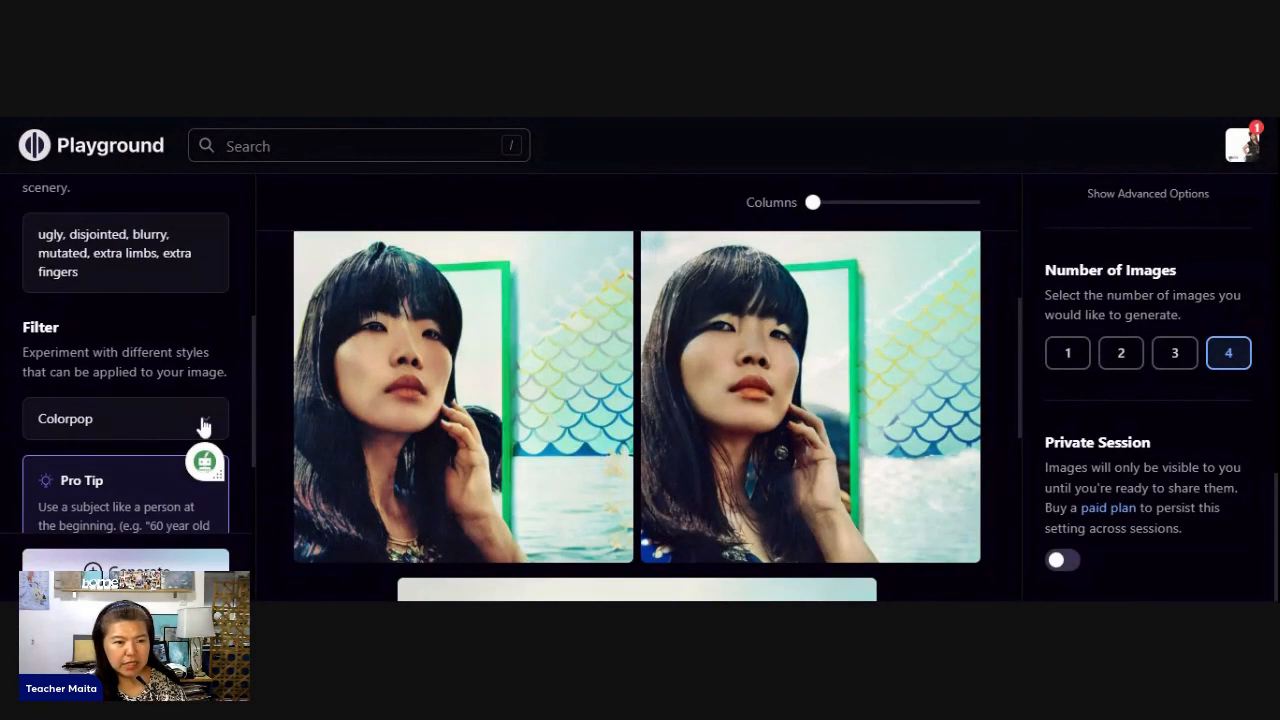
click(196, 422)
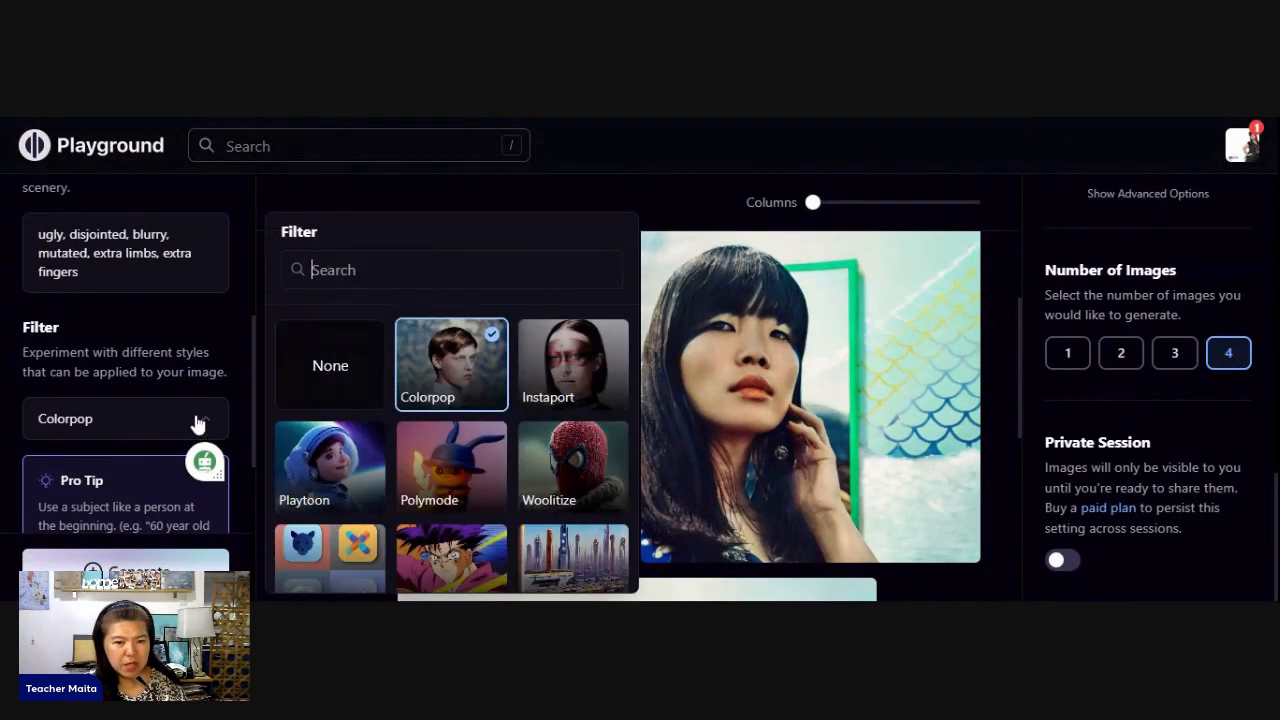
click(576, 345)
- Lower the reference photo's image strength to 56 and generate a new set of portraits
scroll(177, 408, down, 3)
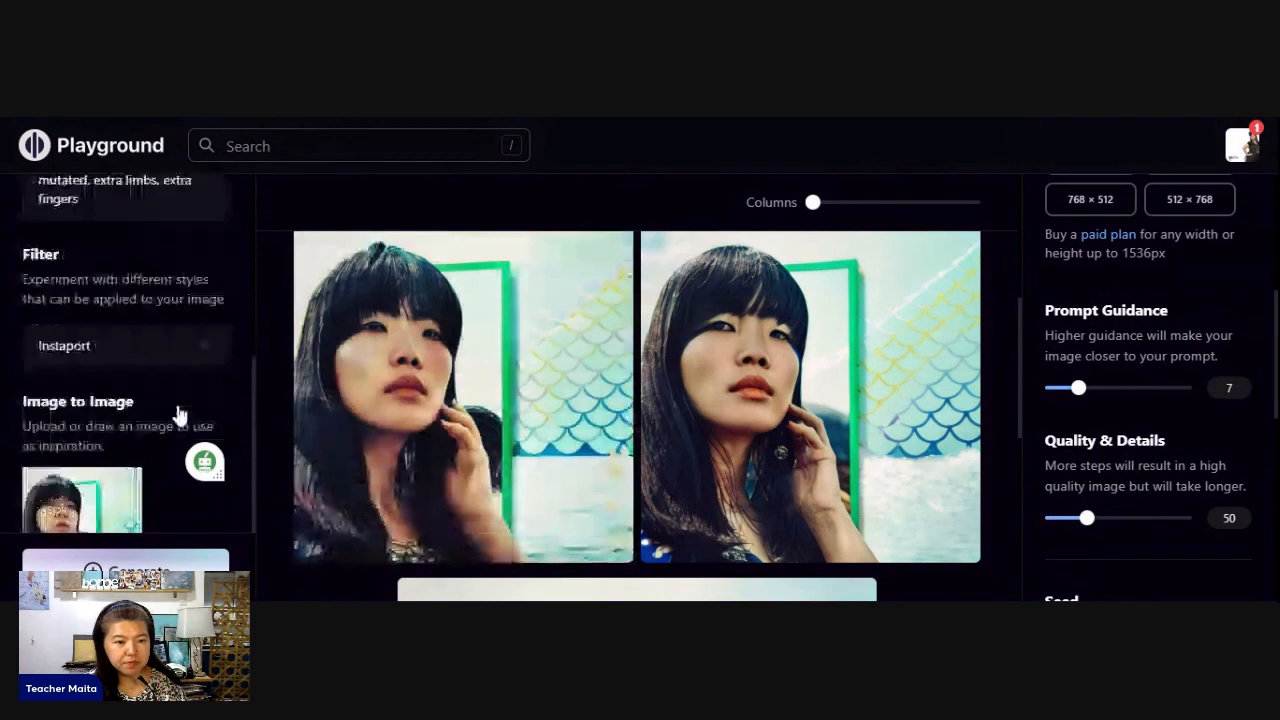
drag(113, 465, 104, 464)
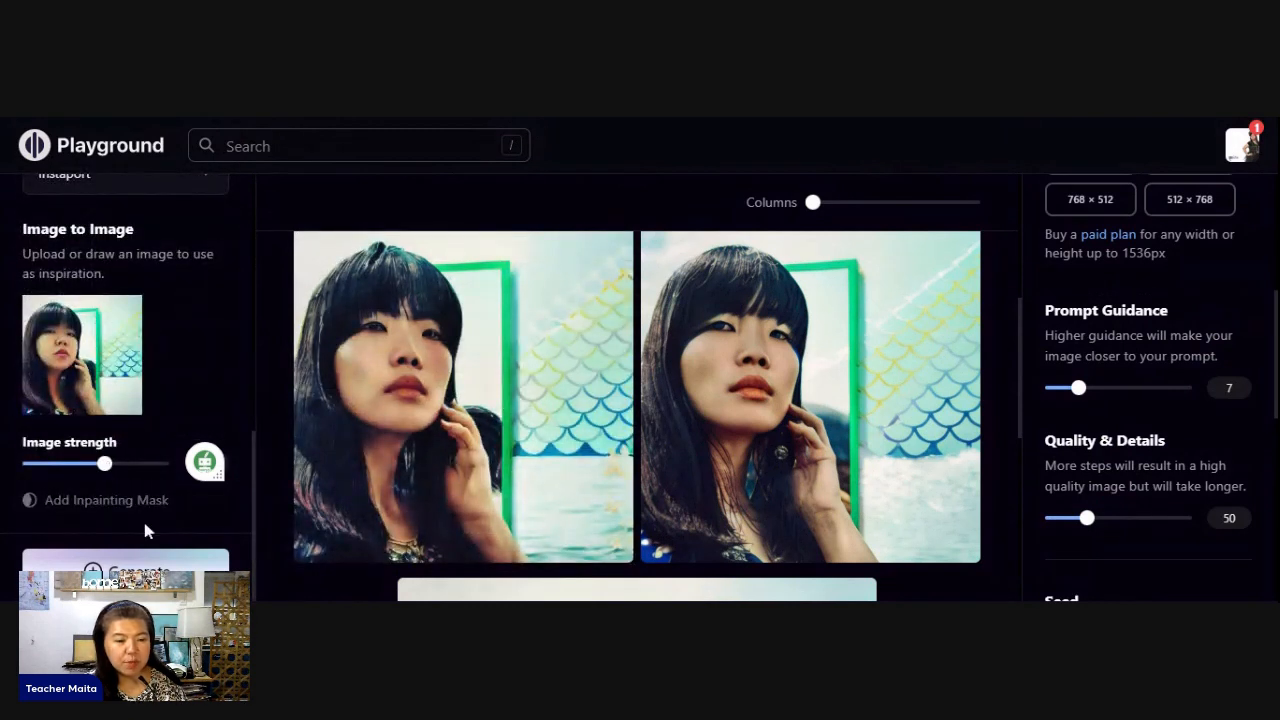
scroll(160, 485, up, 1)
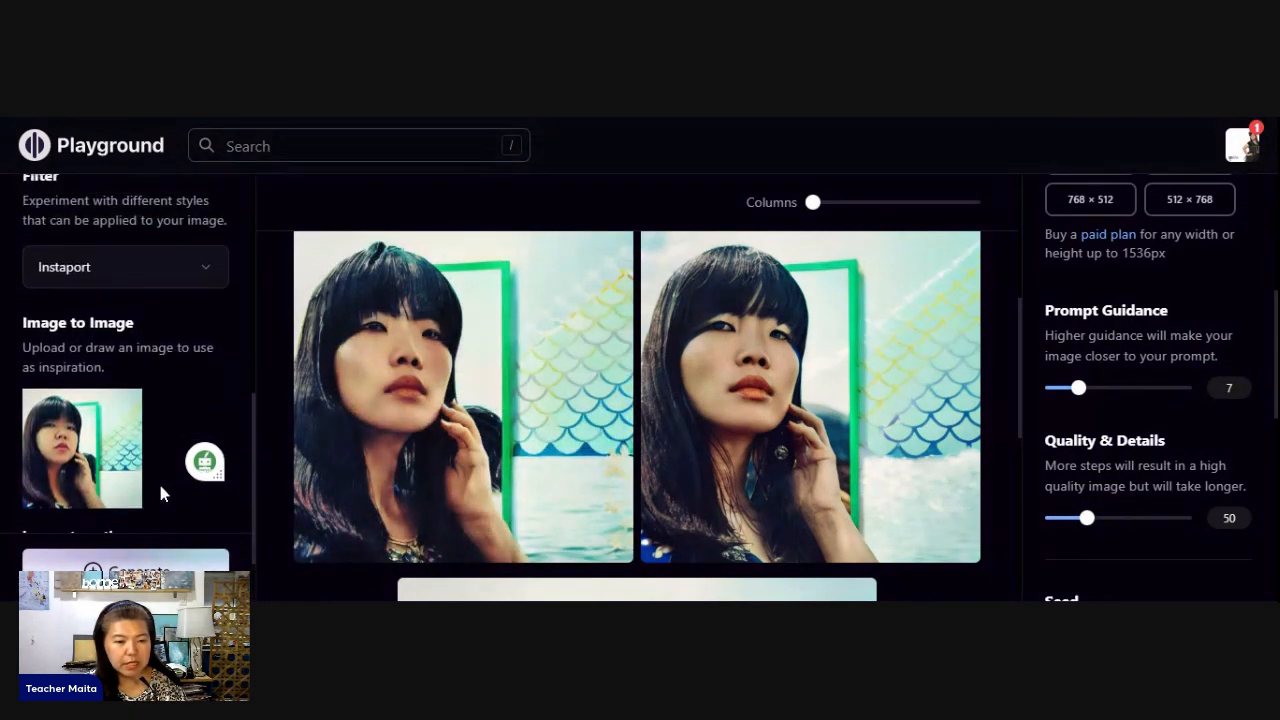
scroll(160, 491, down, 1)
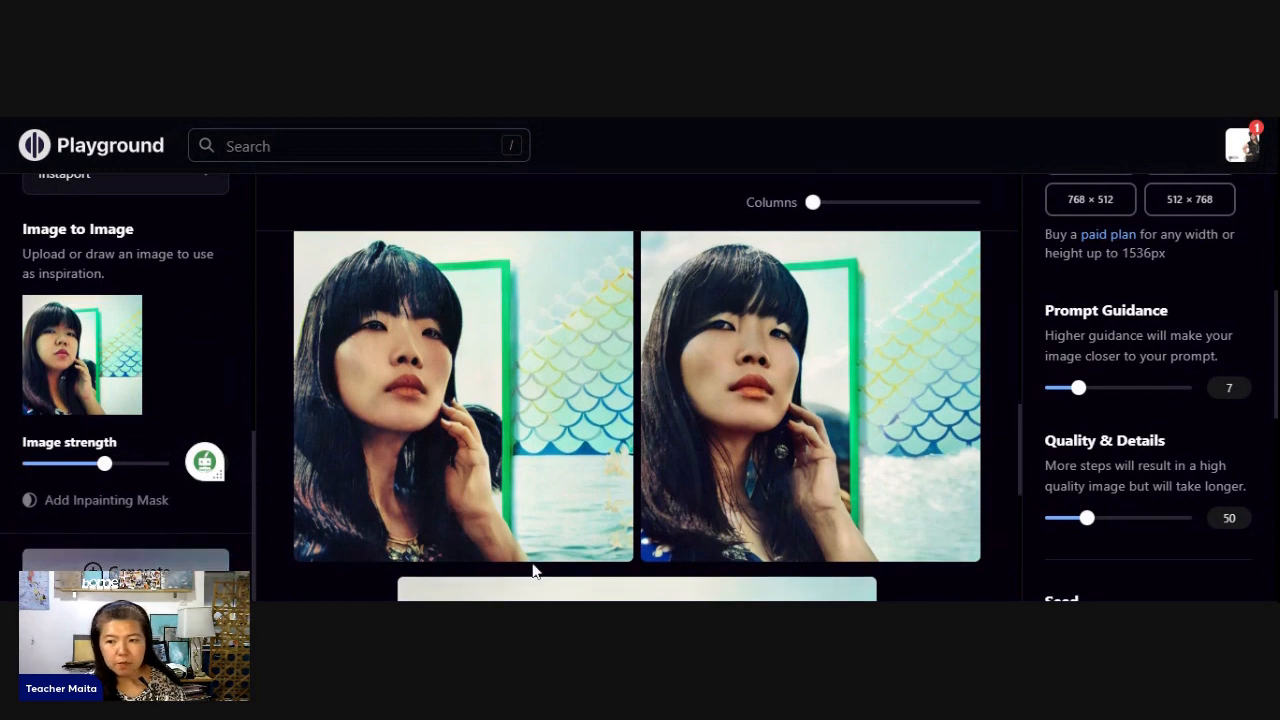
- Compare the latest Colorpop sea background portraits and delete three of them, keeping one
mouse_move(670, 503)
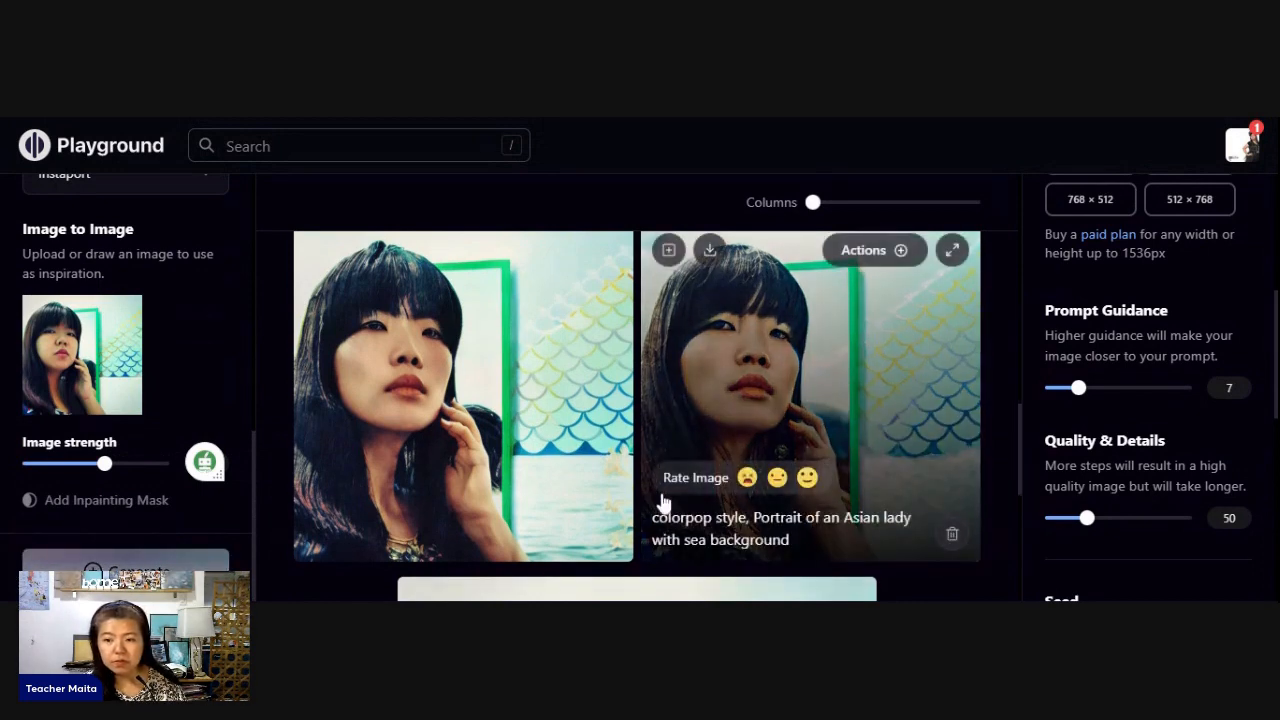
scroll(692, 398, down, 3)
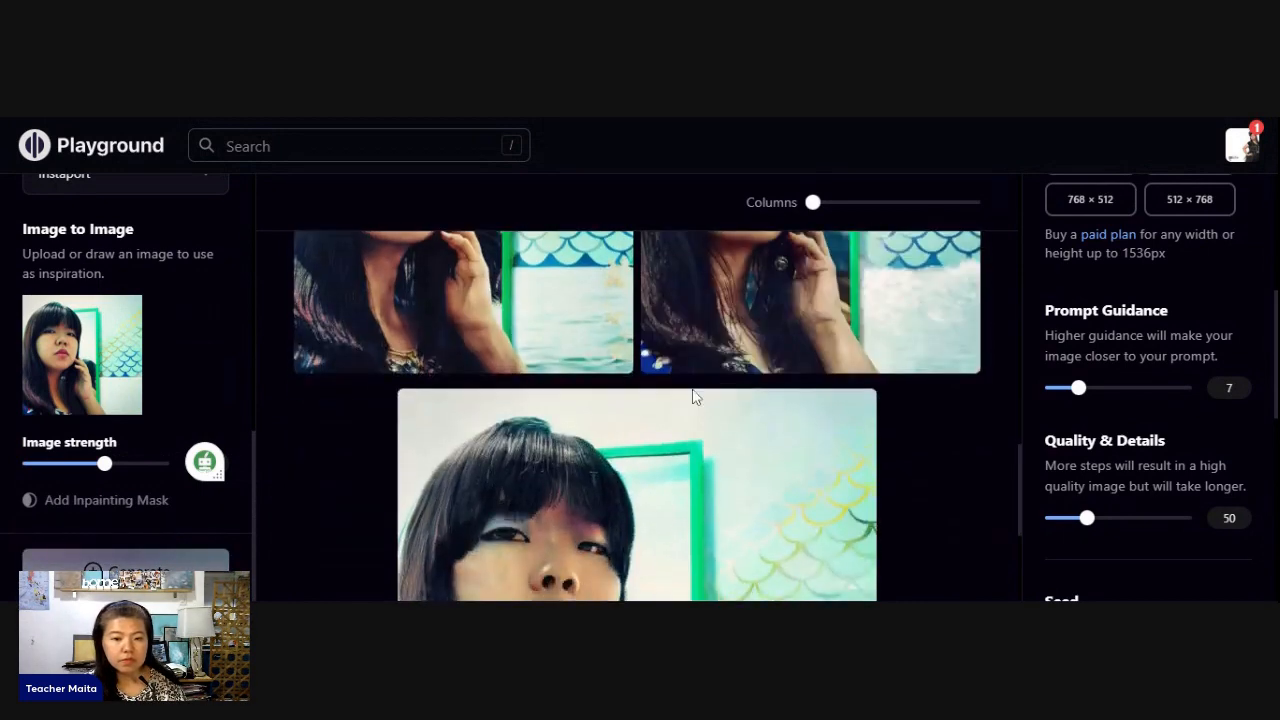
scroll(692, 398, up, 2)
scroll(692, 400, down, 2)
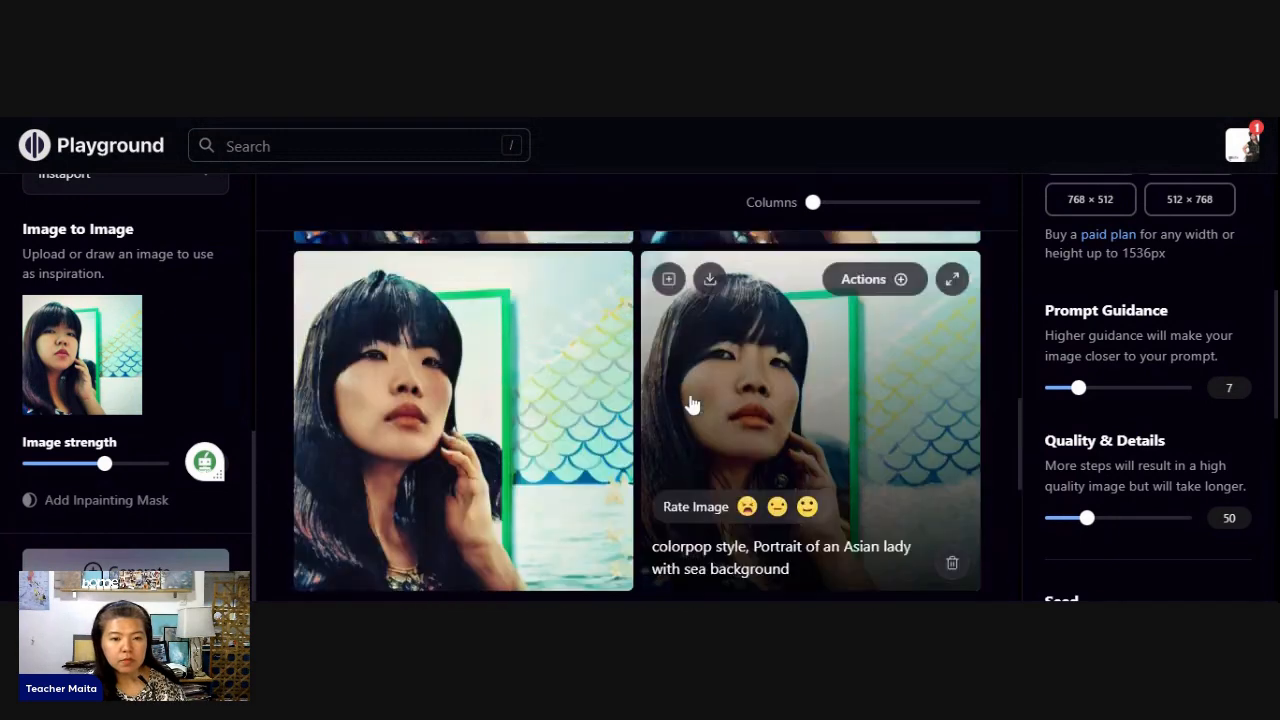
scroll(692, 400, up, 3)
scroll(690, 405, up, 2)
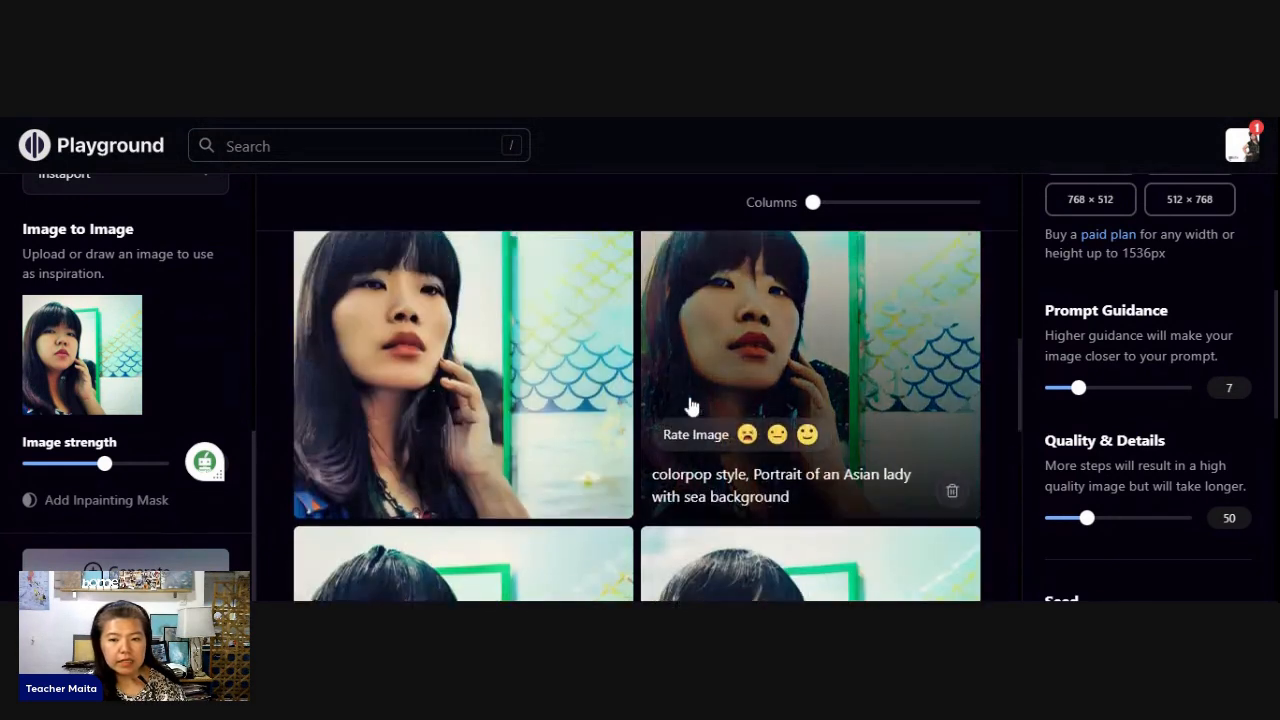
scroll(688, 405, down, 1)
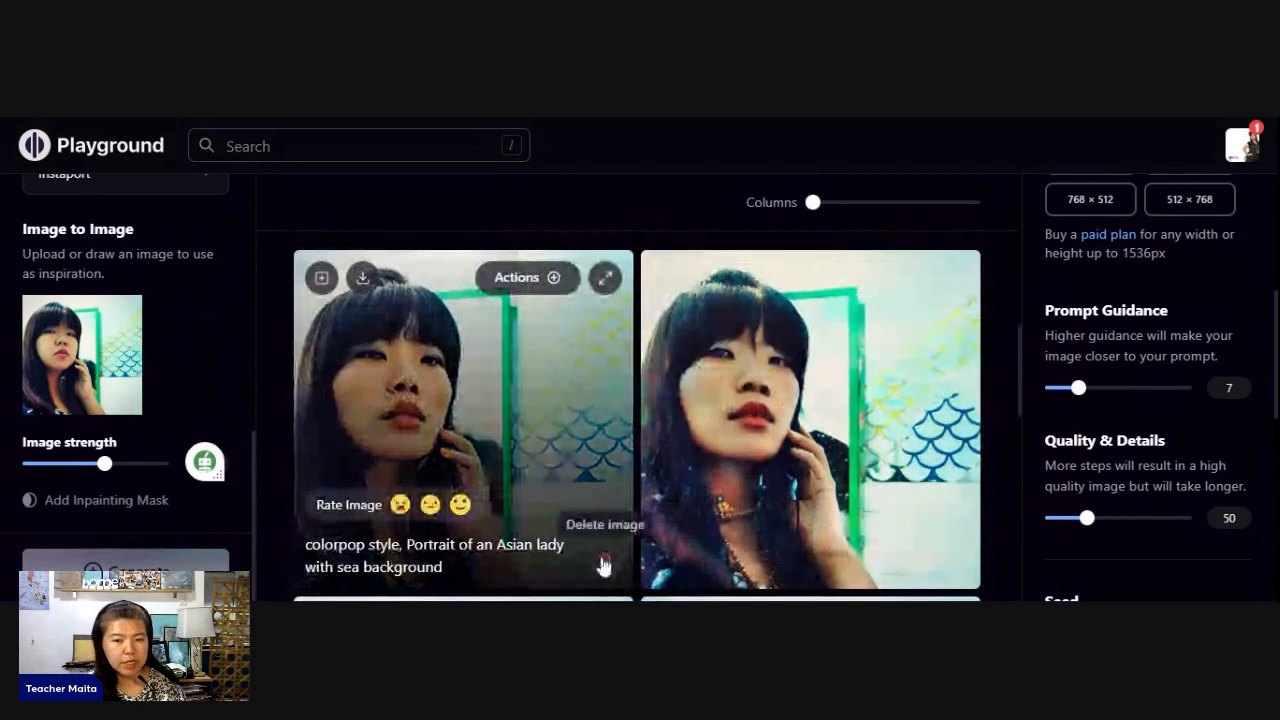
click(603, 566)
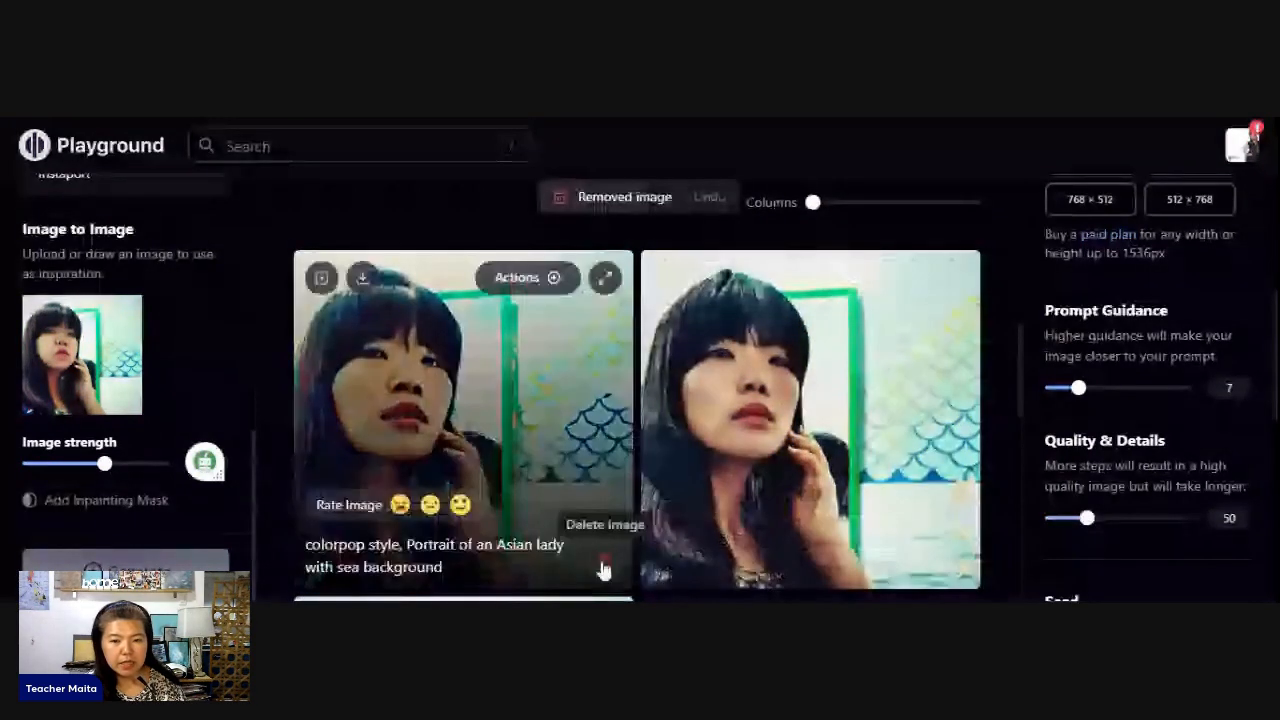
click(604, 564)
click(605, 566)
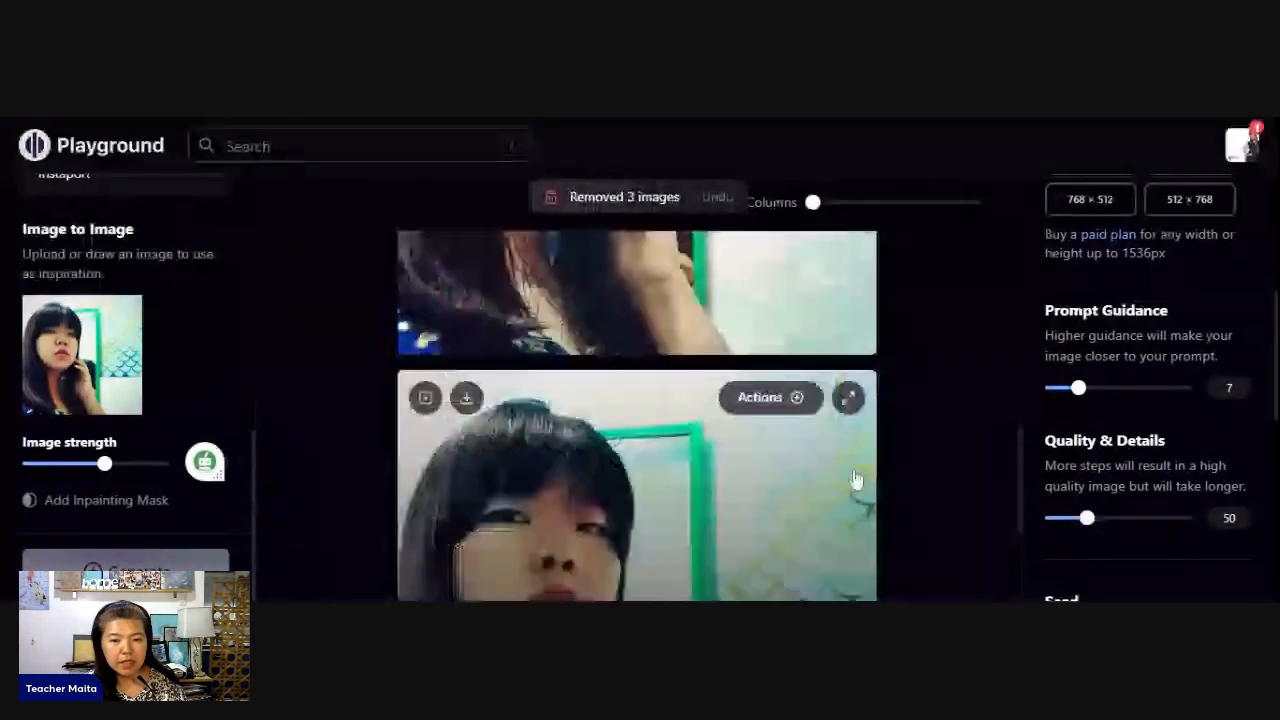
scroll(848, 496, up, 1)
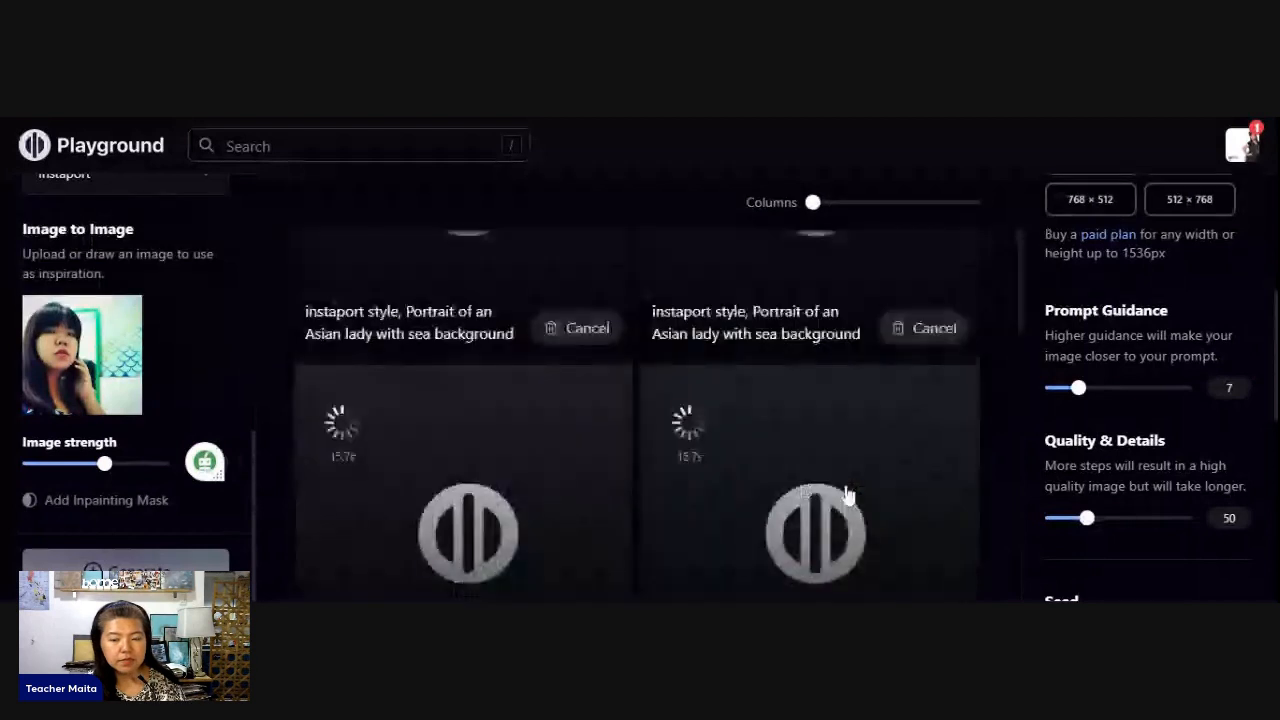
- Examine the new Instaport portraits and compare them with the remaining Colorpop ones
scroll(848, 496, down, 1)
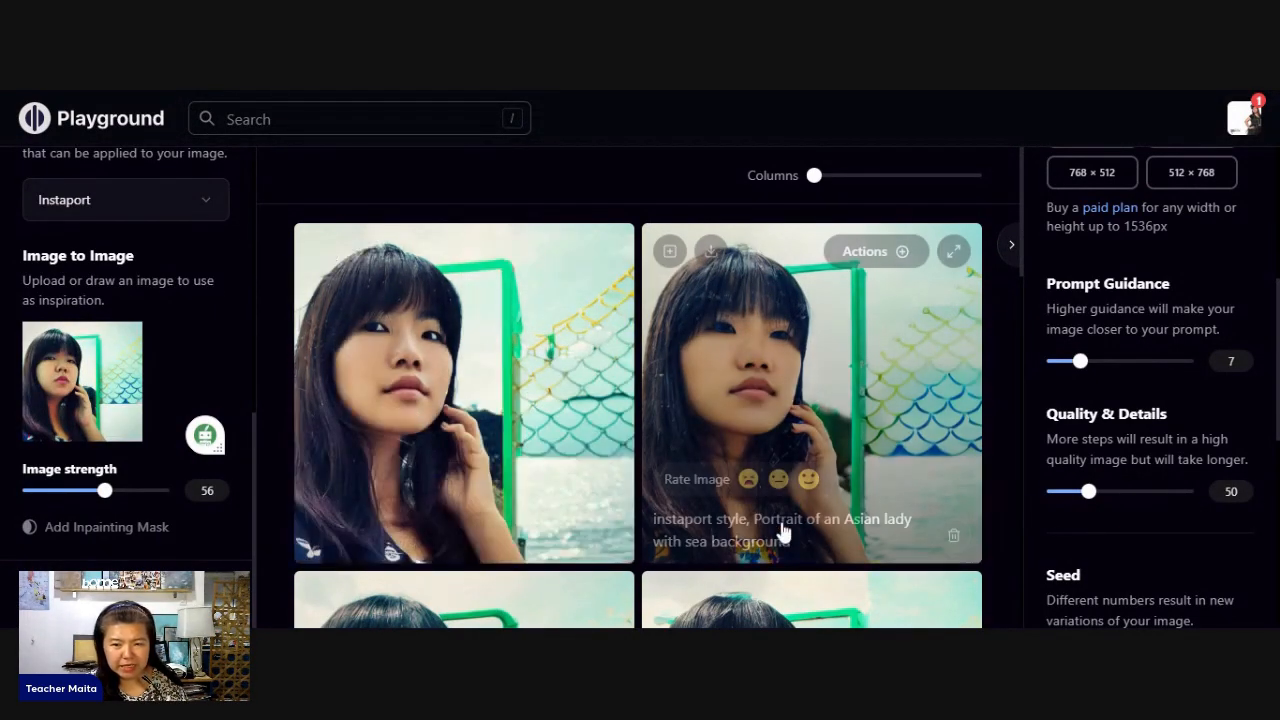
scroll(780, 529, down, 3)
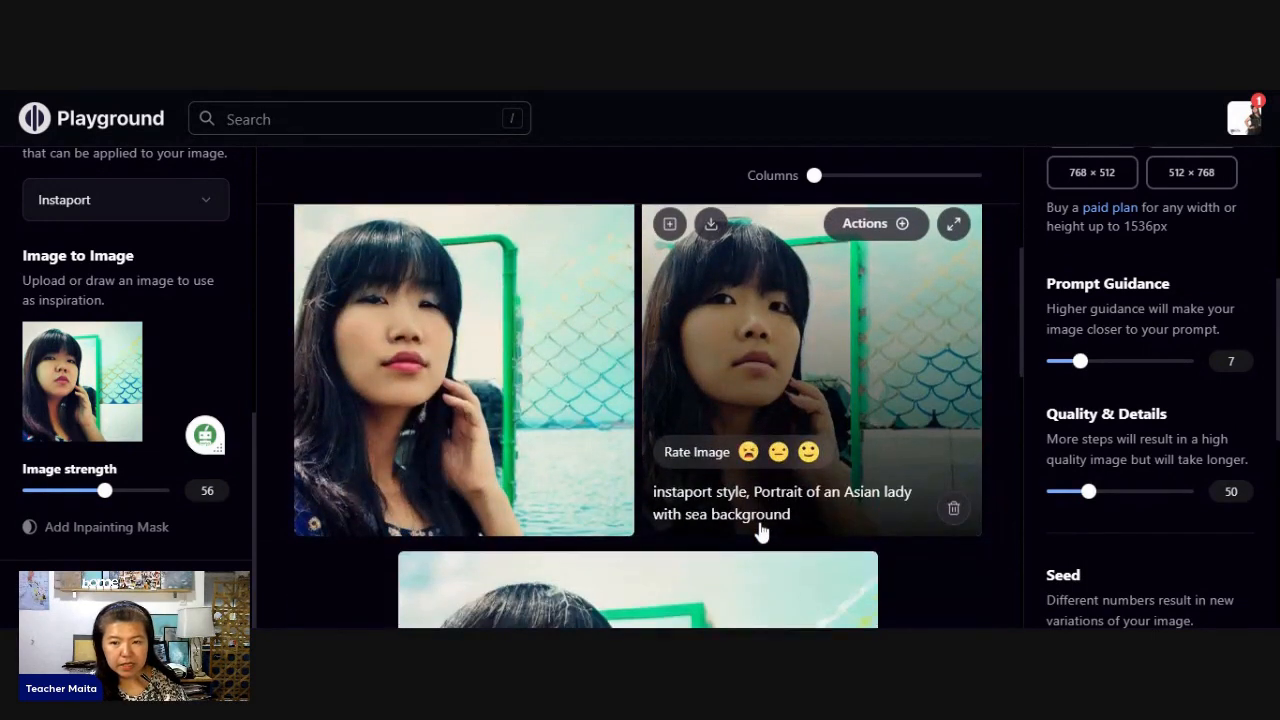
scroll(762, 535, down, 1)
scroll(707, 533, down, 1)
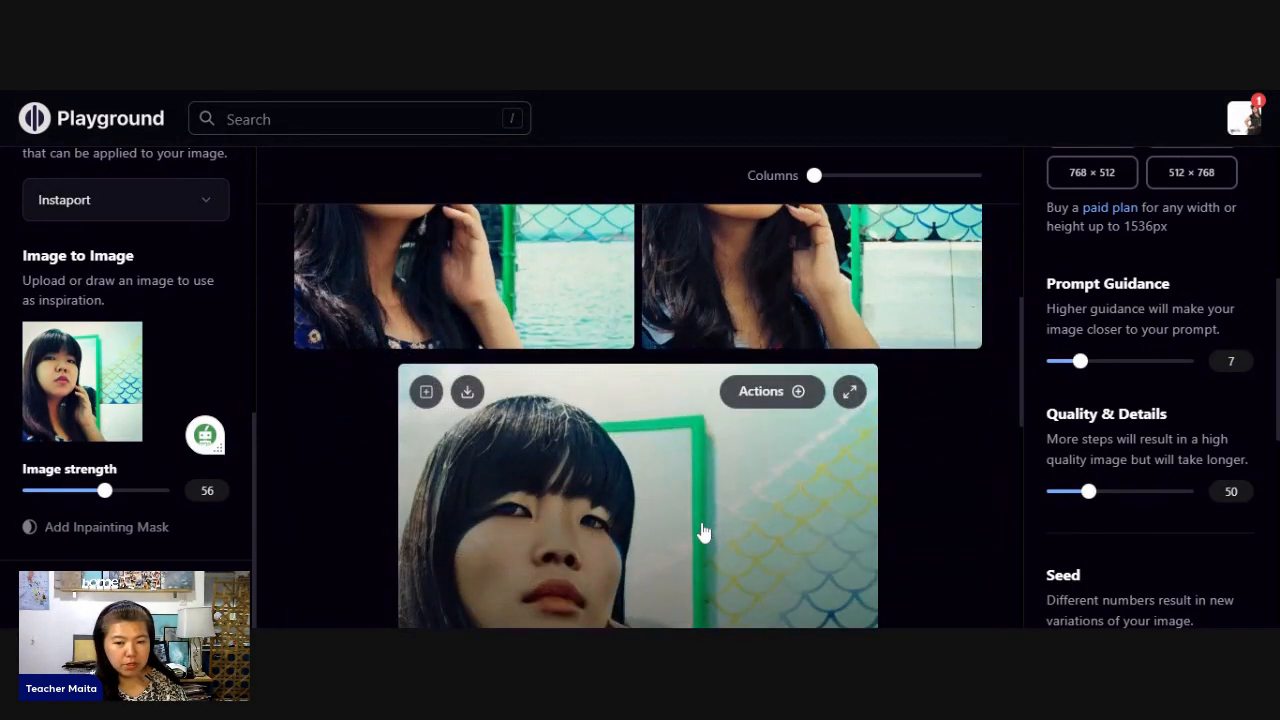
scroll(705, 531, down, 2)
scroll(705, 531, up, 2)
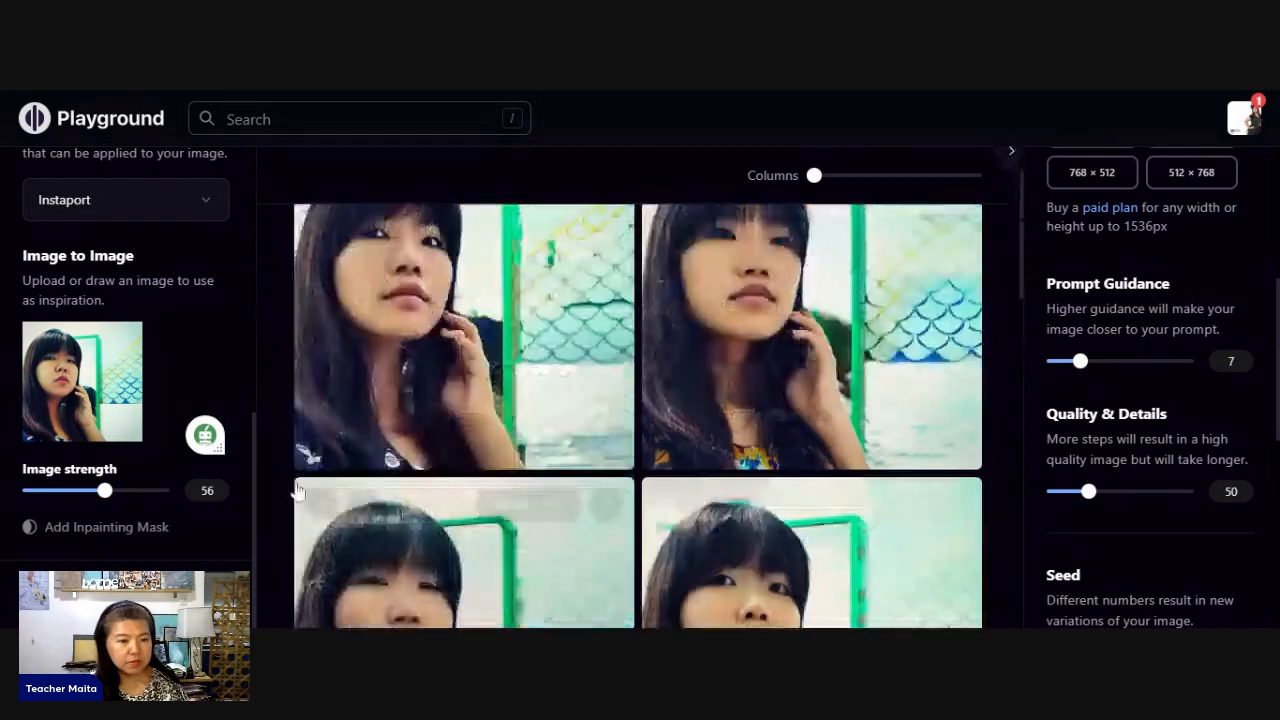
- Raise Prompt Guidance to 15 so the images follow the prompt more closely
scroll(200, 430, up, 3)
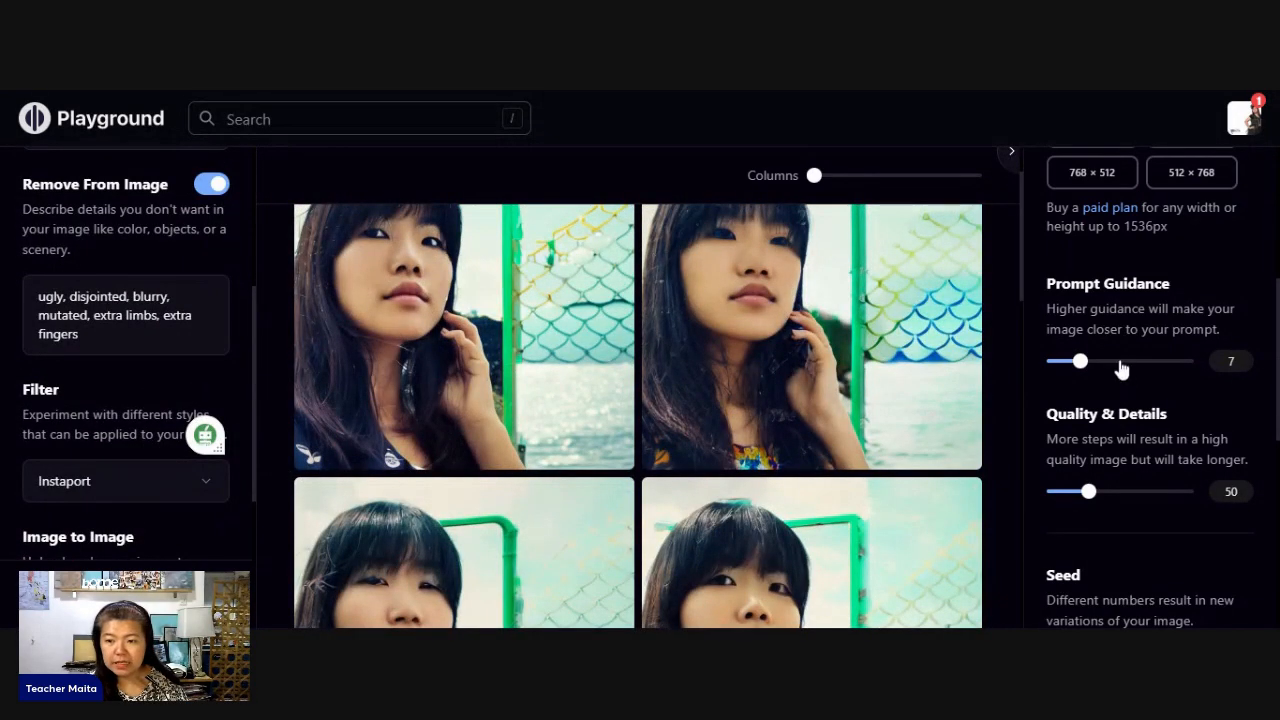
click(1120, 362)
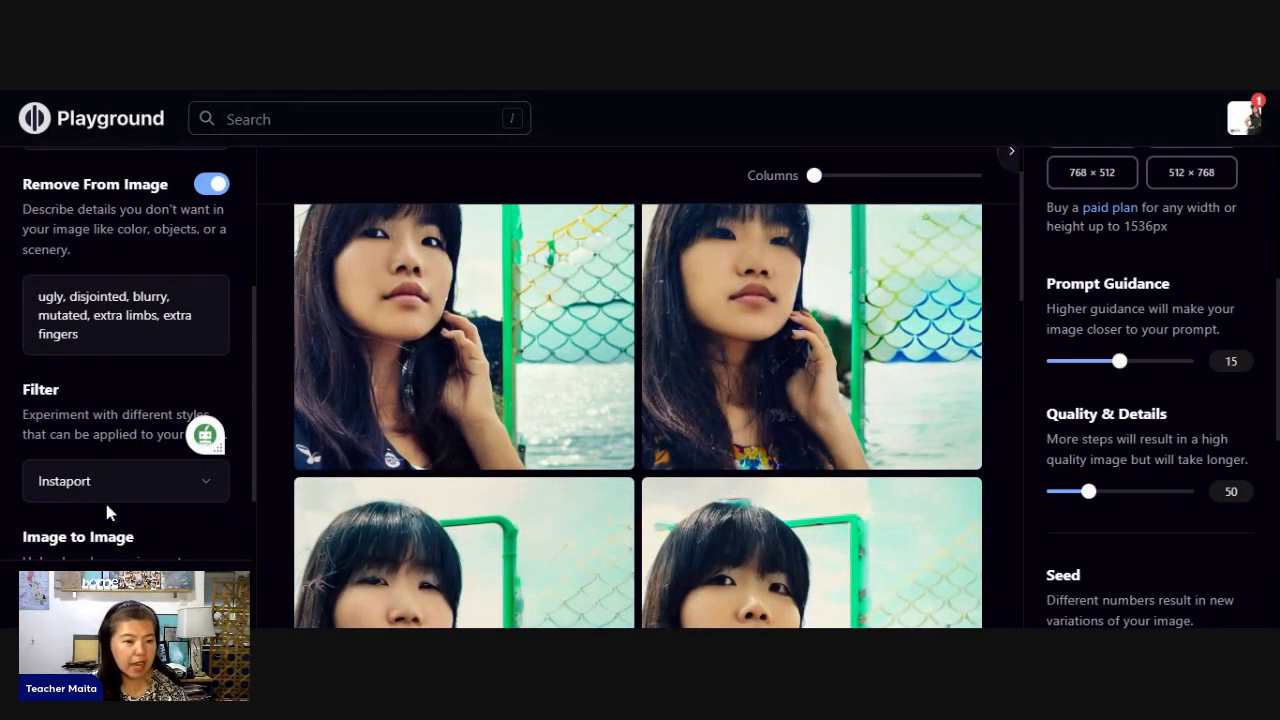
- Change the image filter from Instaport to Cinematic
click(130, 482)
scroll(530, 443, down, 1)
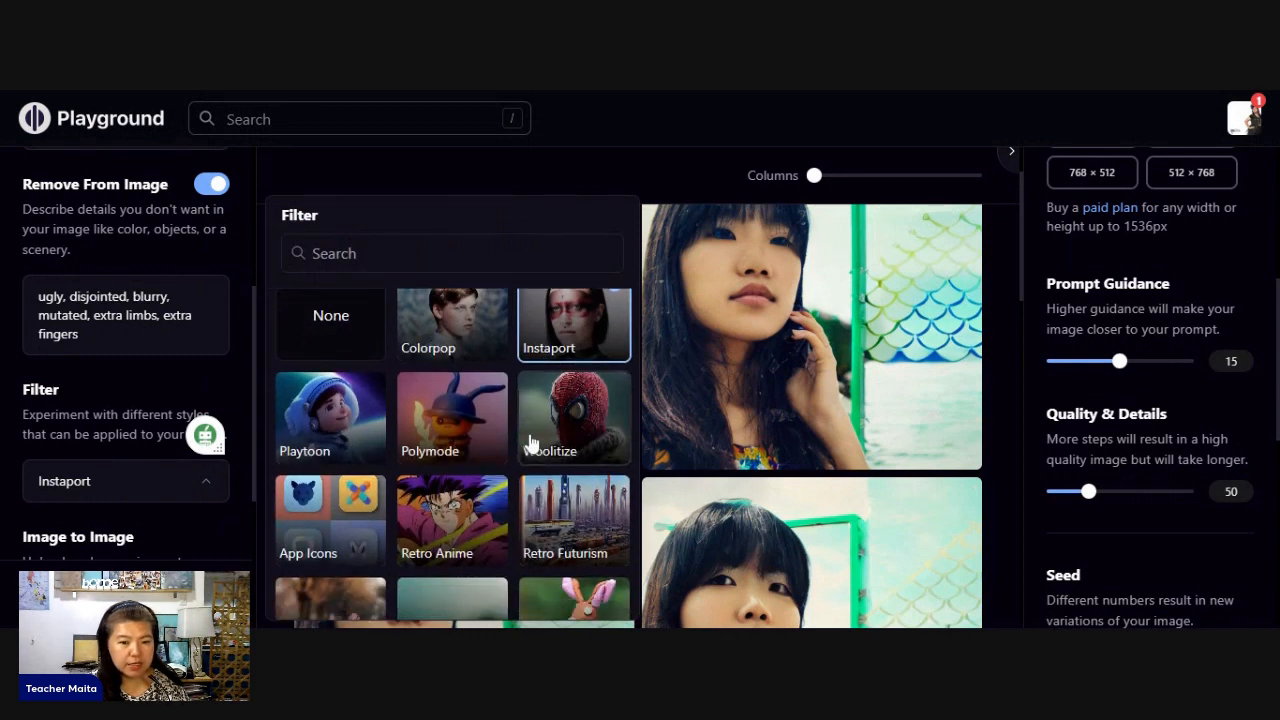
scroll(530, 443, down, 10)
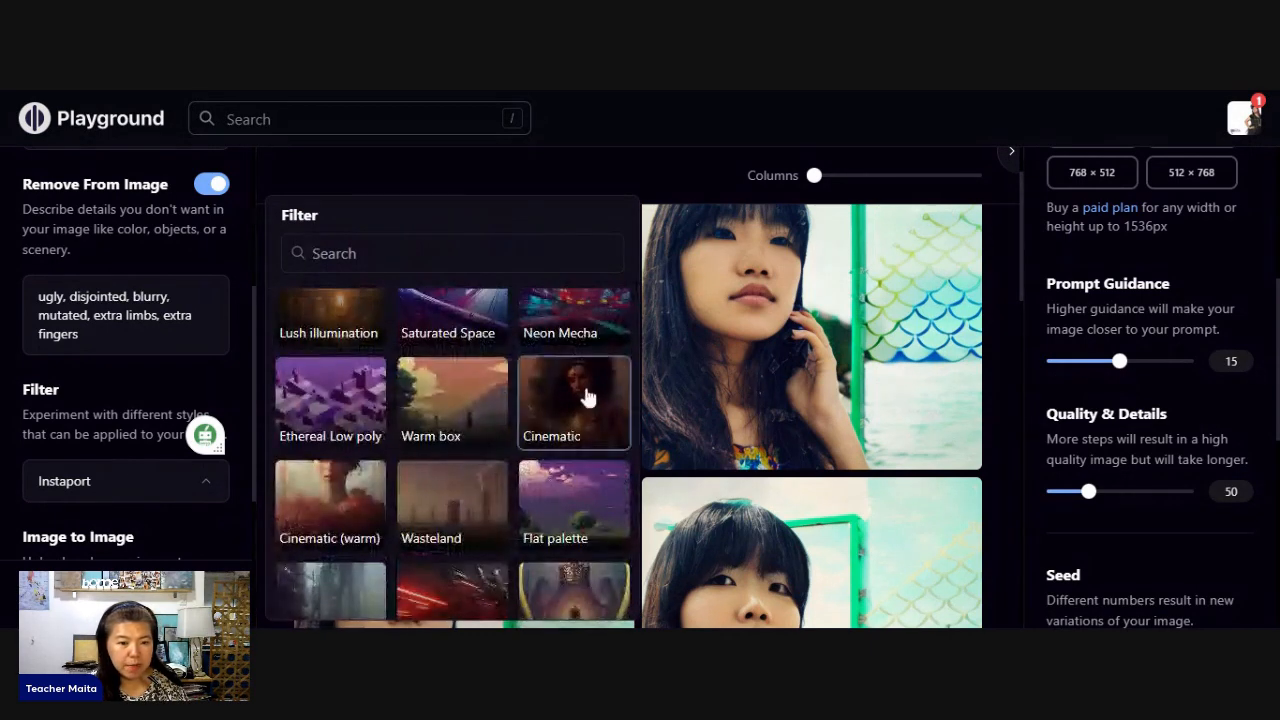
click(587, 398)
- Replace "sea" with "ocean" so the prompt reads "Portrait of an Asian lady with ocean background" and generate new portraits
scroll(14, 343, up, 3)
scroll(45, 353, down, 1)
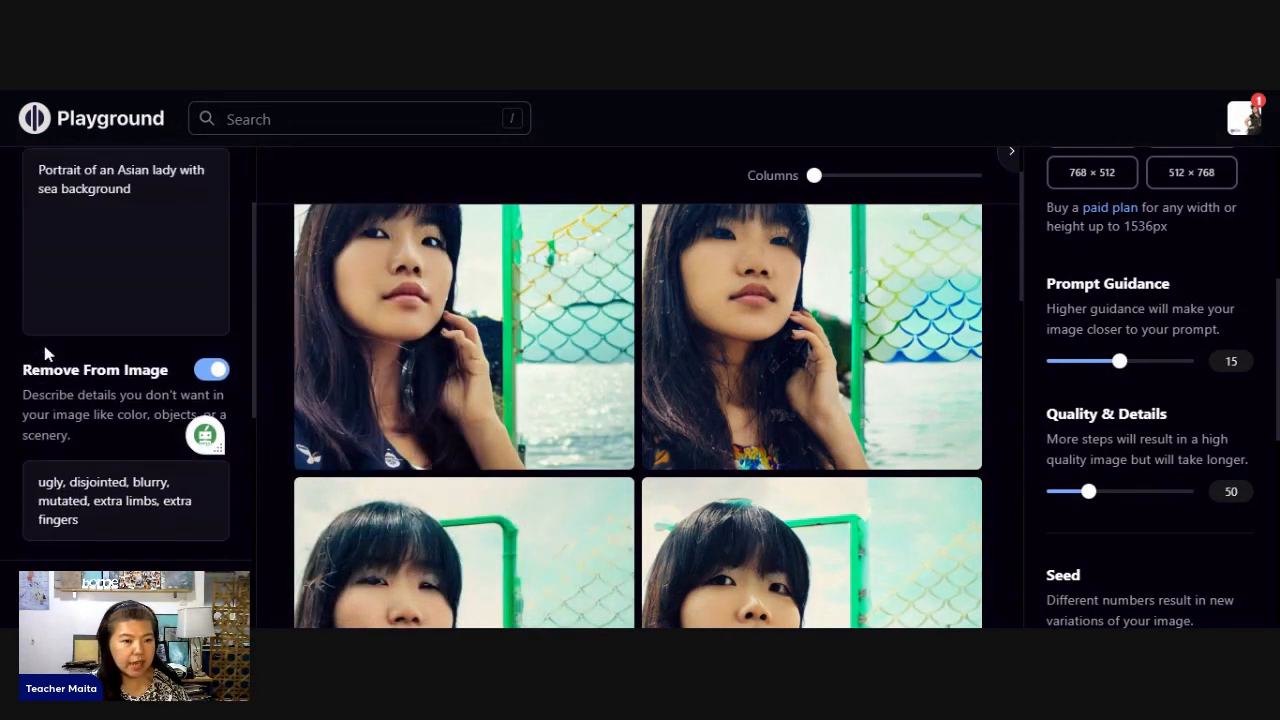
scroll(45, 353, up, 1)
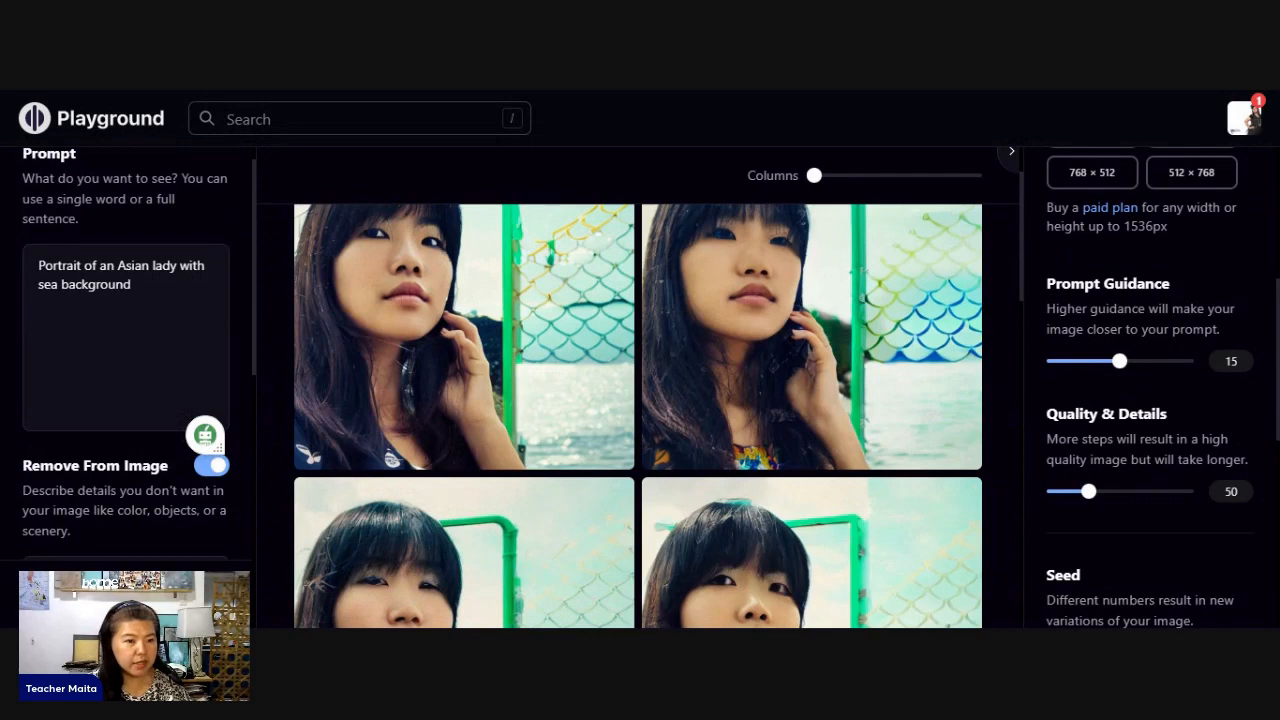
double_click(48, 284)
text(ocean)
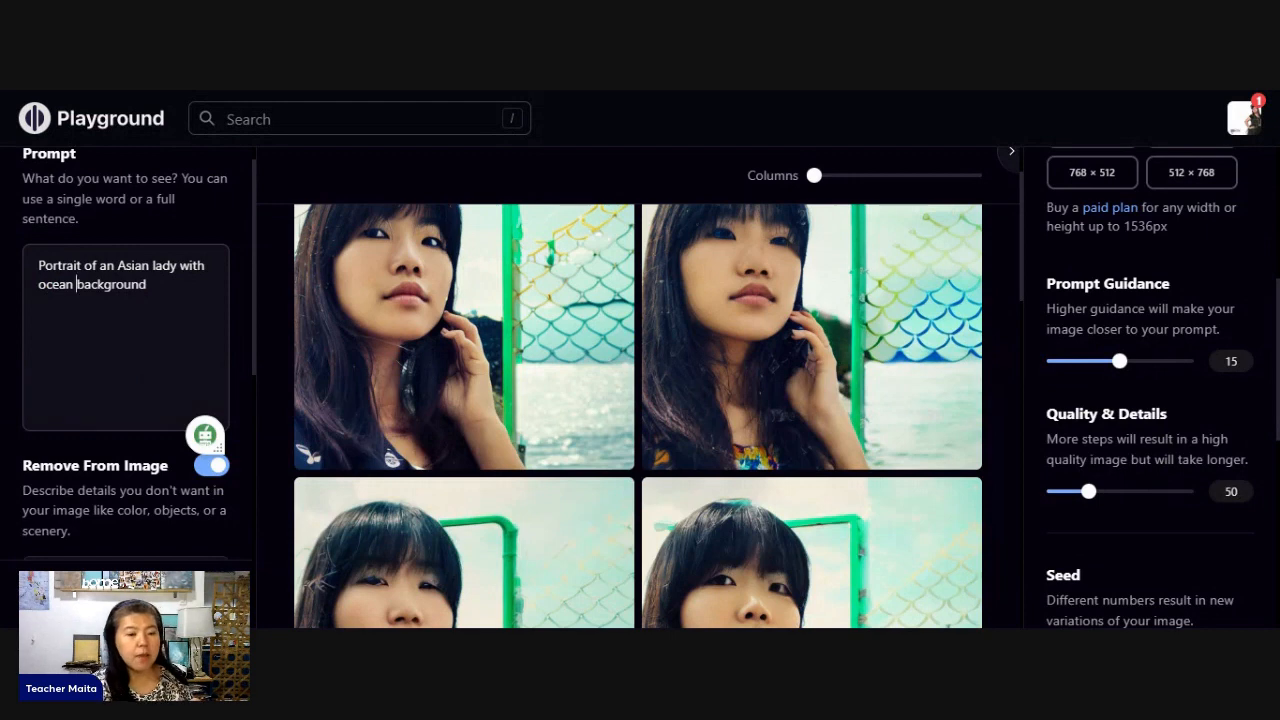
scroll(164, 396, down, 6)
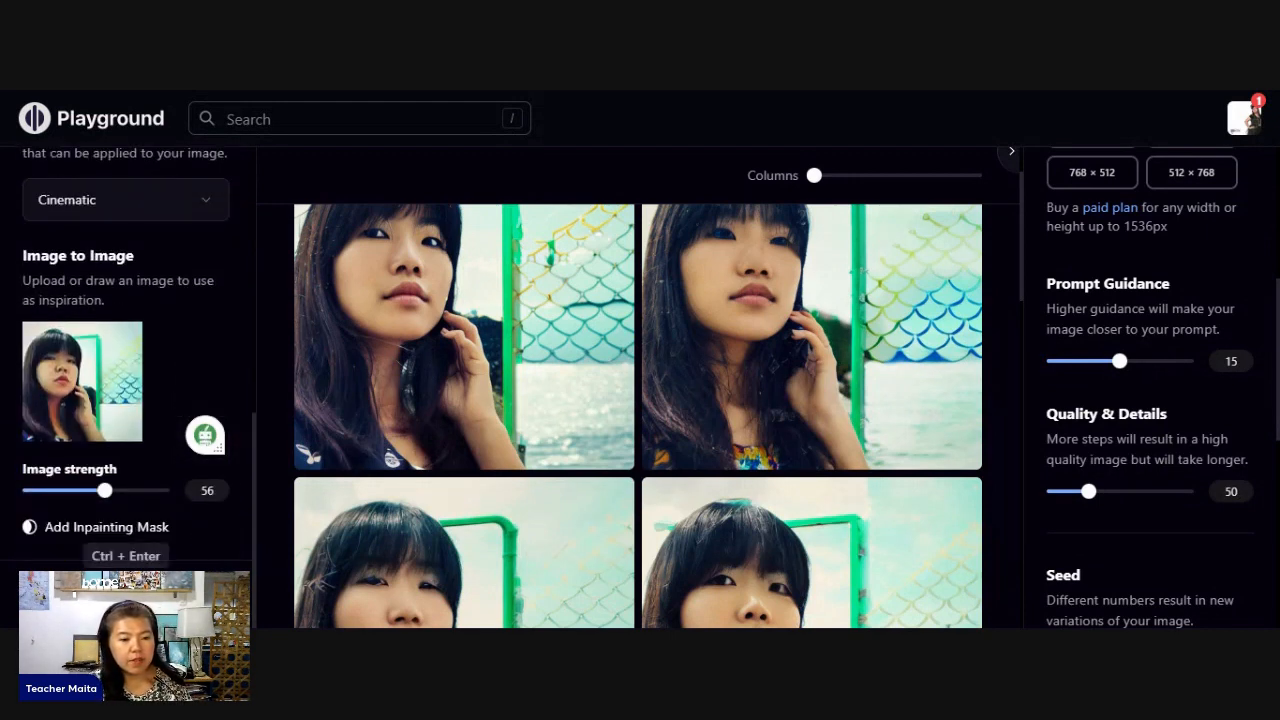
click(200, 590)
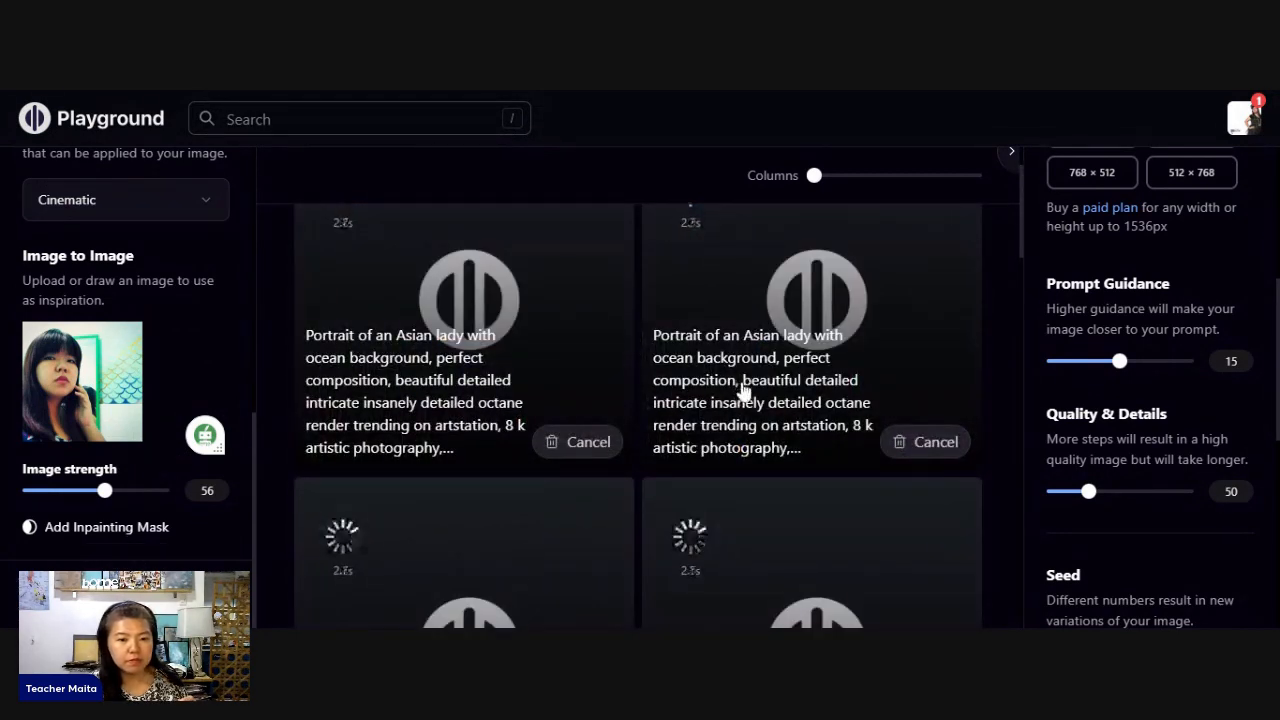
- Examine the newly generated Cinematic portraits with the ocean background
scroll(740, 391, up, 1)
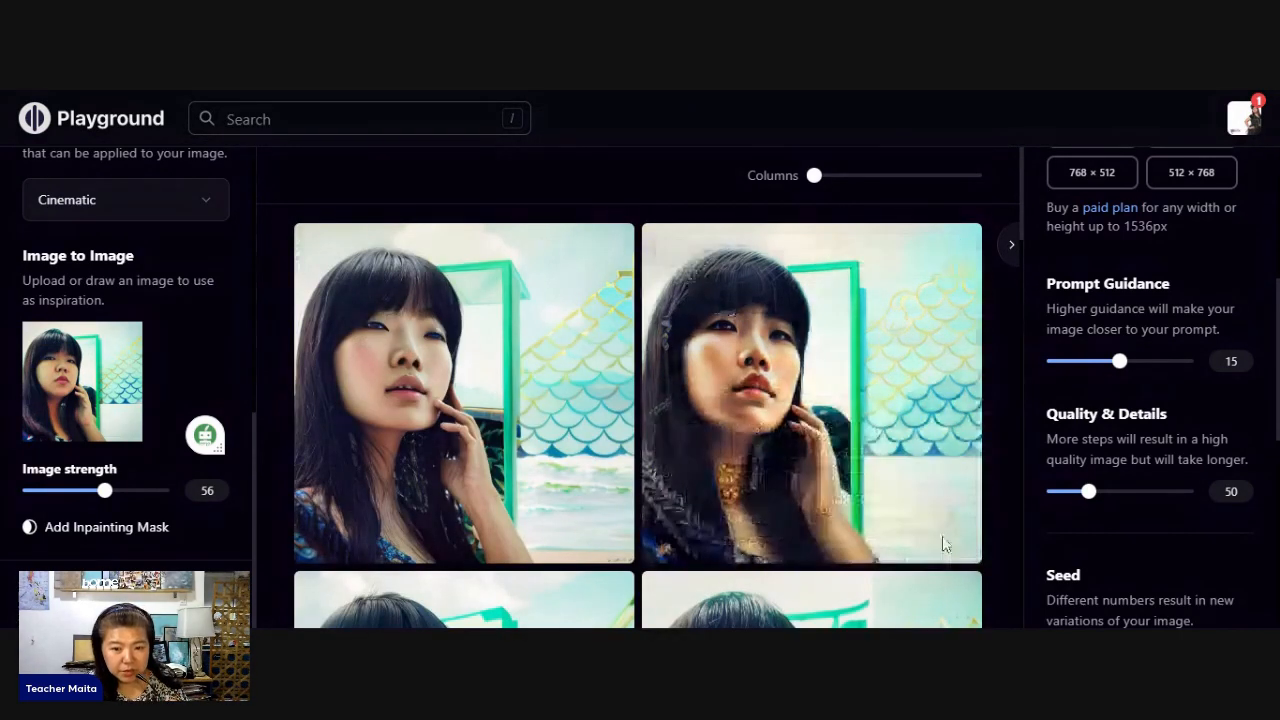
mouse_move(455, 340)
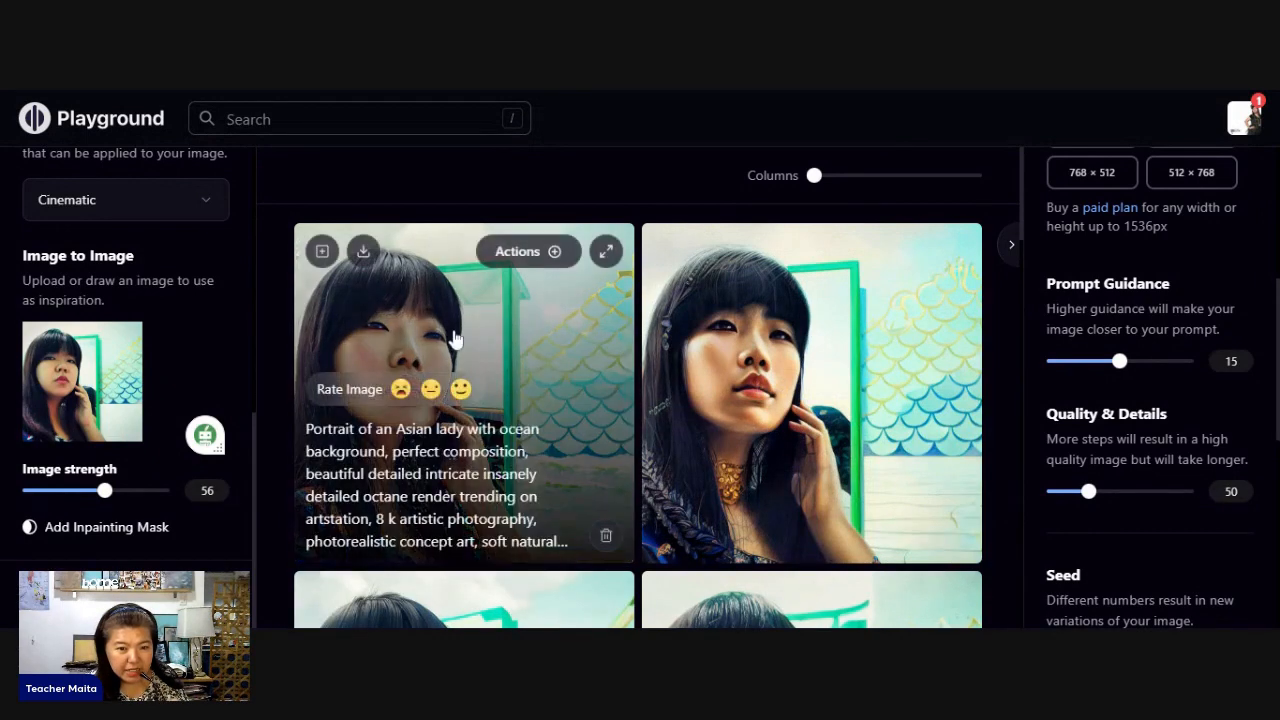
mouse_move(708, 590)
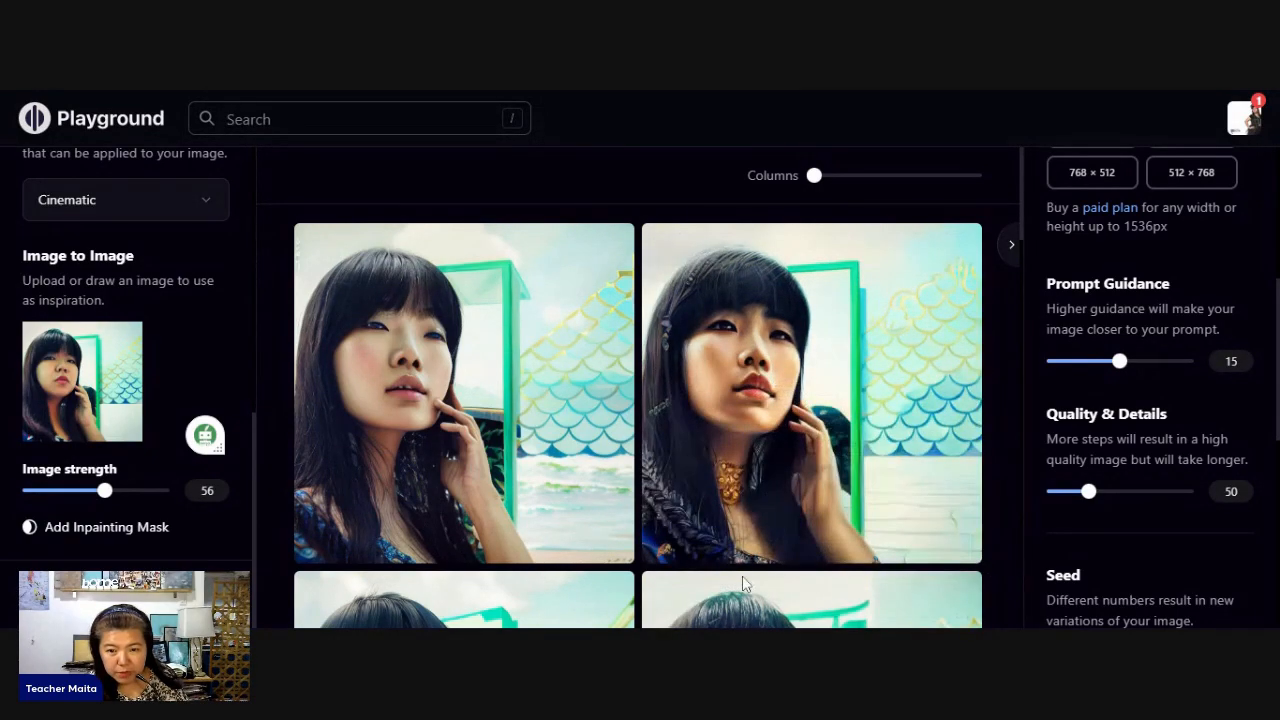
scroll(760, 590, down, 4)
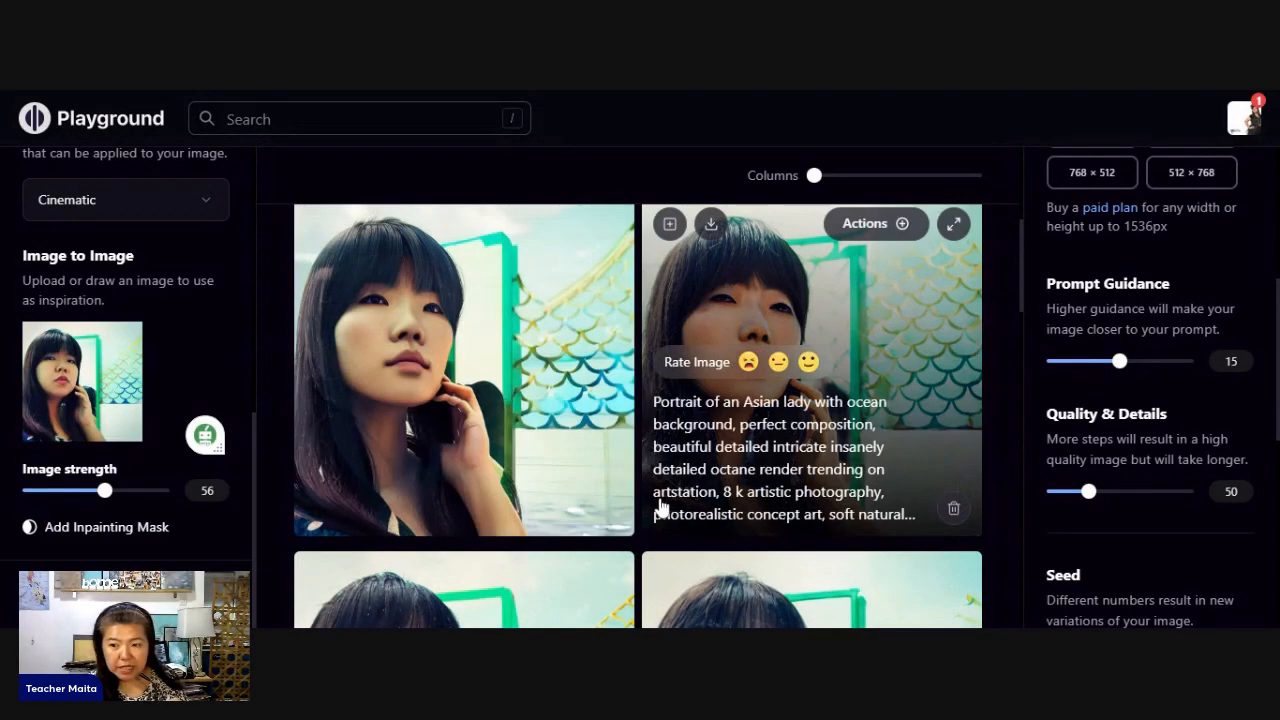
- Browse the available styles and change the filter to Cinematic (warm)
scroll(120, 416, up, 3)
scroll(124, 417, down, 2)
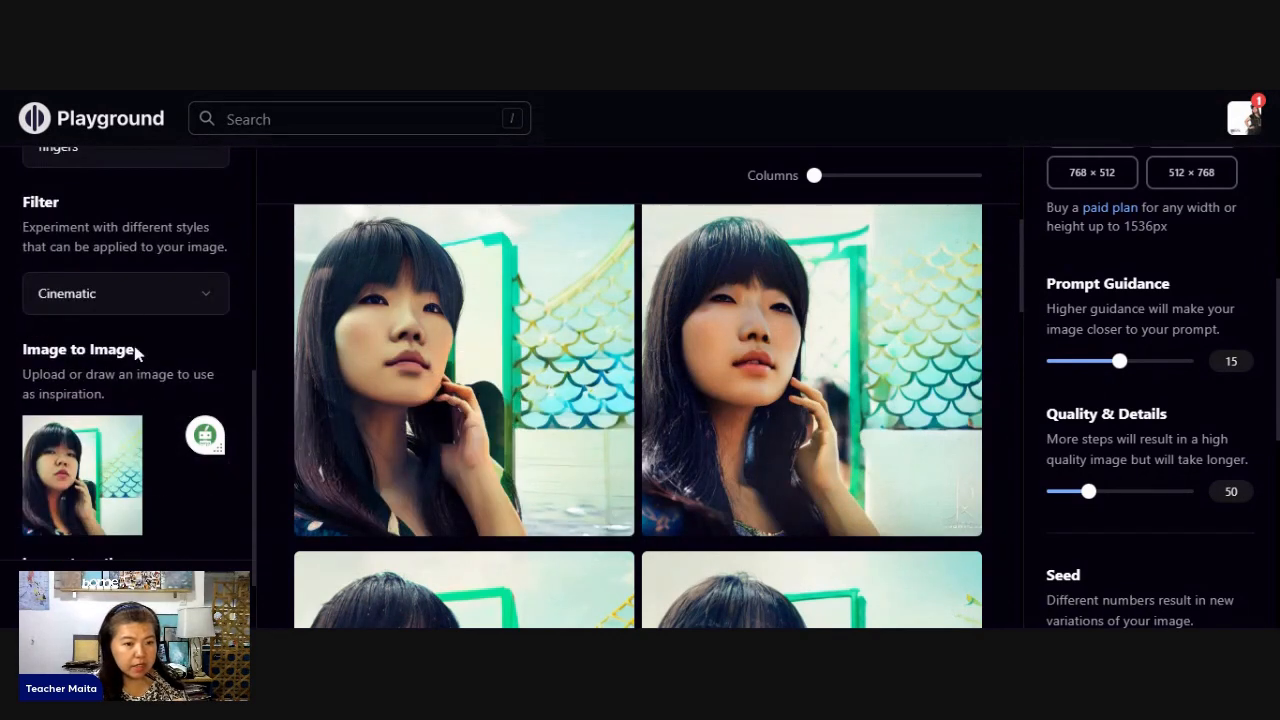
click(127, 293)
scroll(443, 443, down, 5)
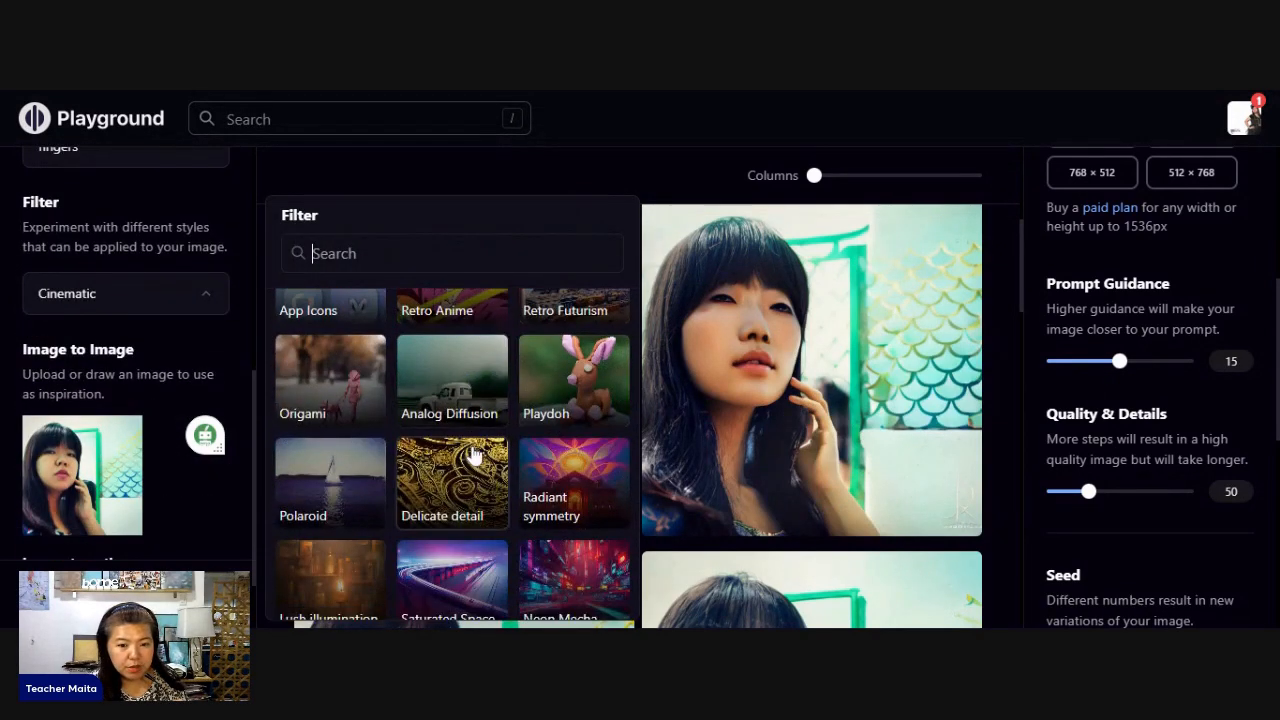
scroll(474, 455, down, 5)
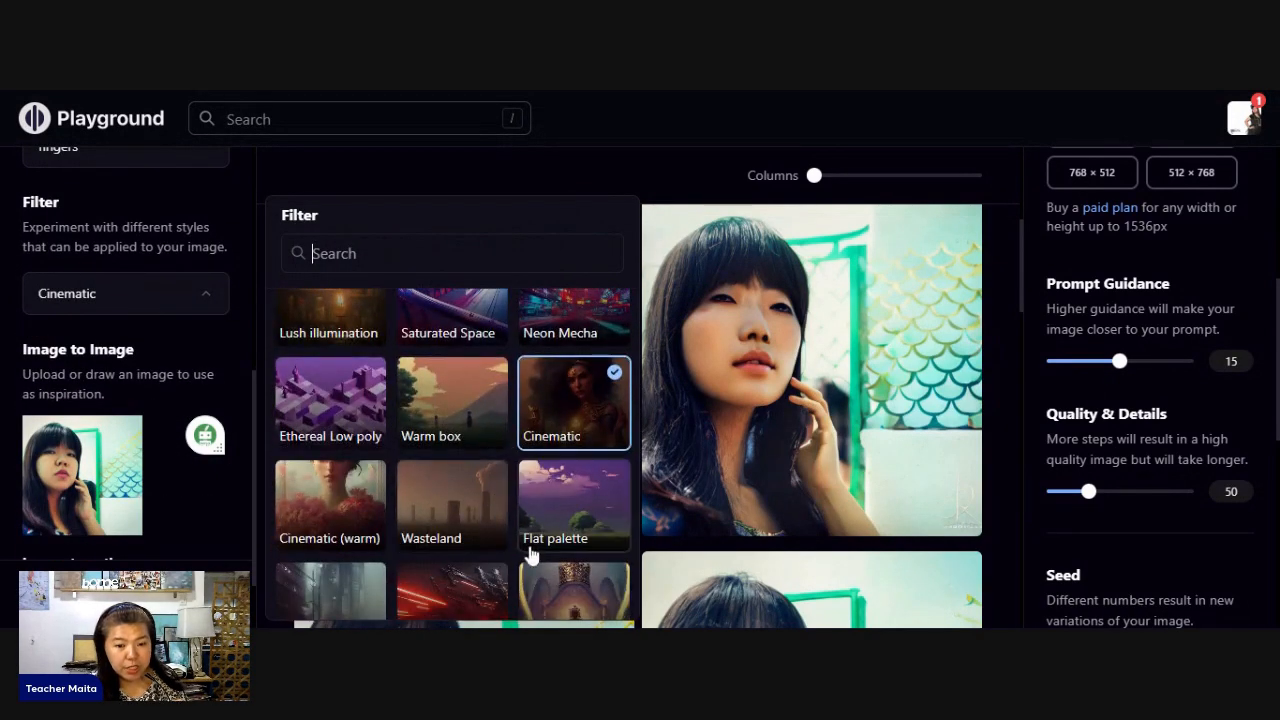
scroll(346, 500, down, 2)
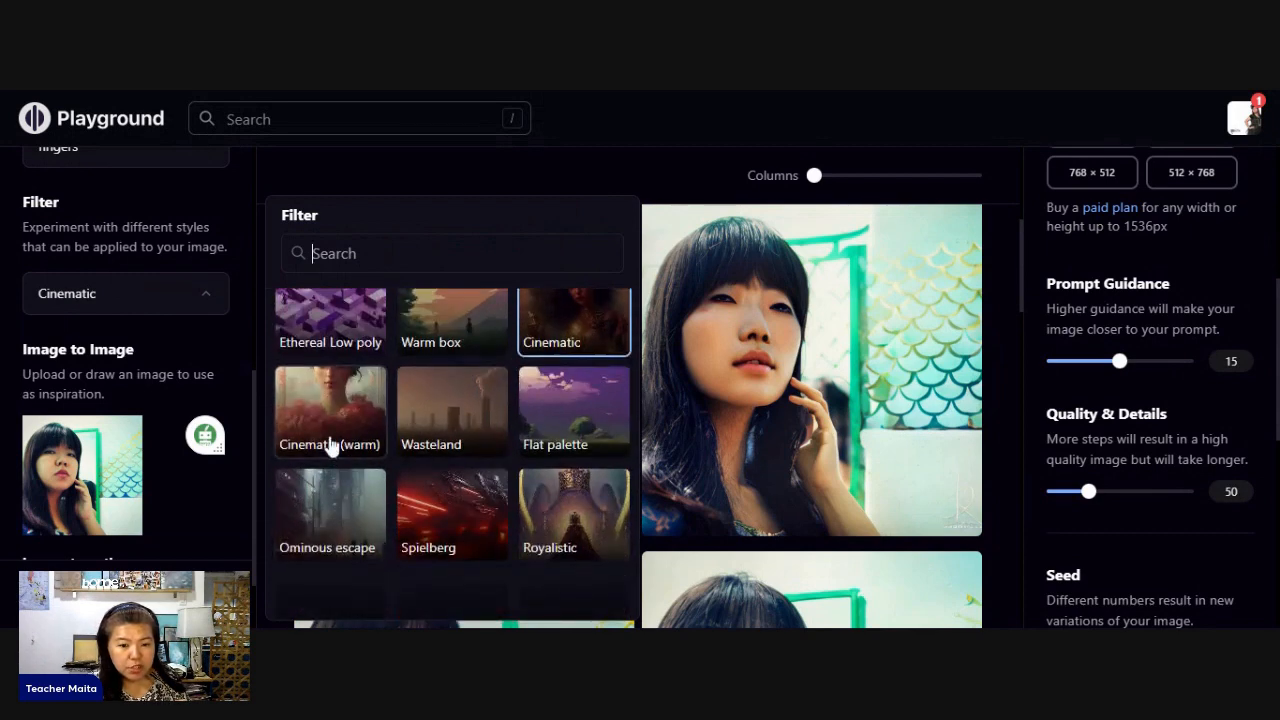
click(321, 411)
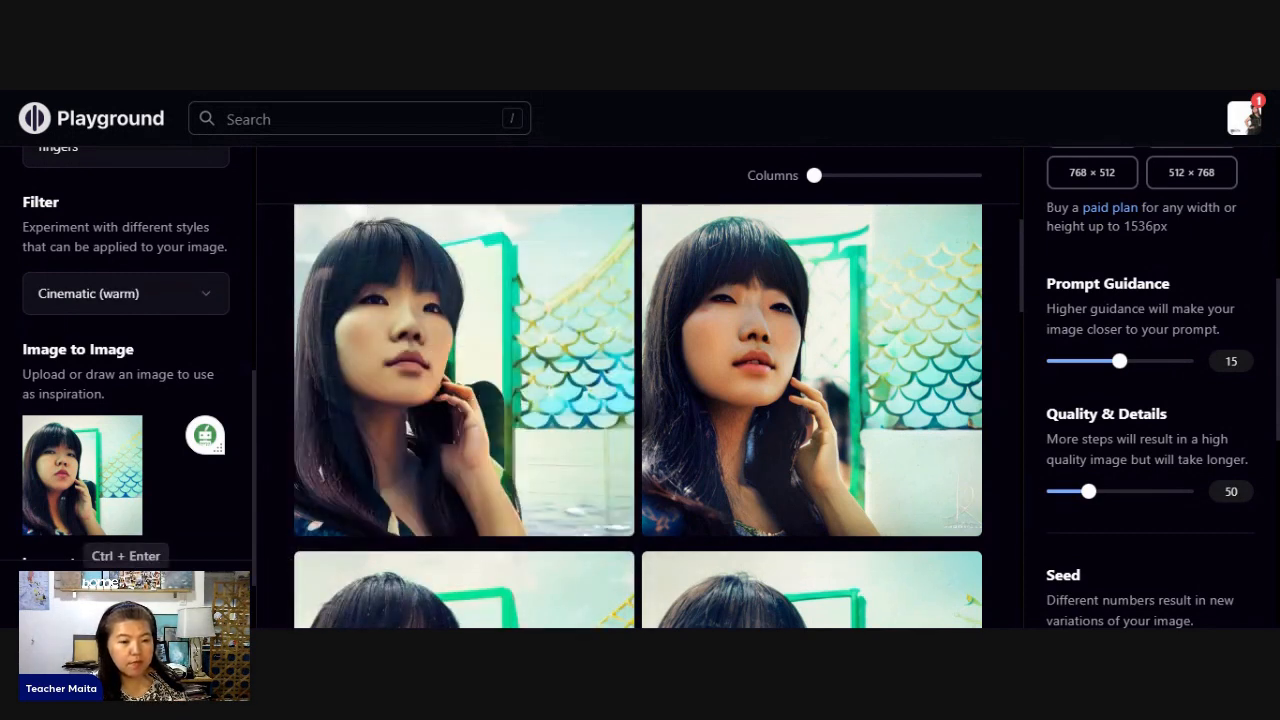
- Lower the reference photo's image strength to 51 and generate another set of portraits
scroll(128, 553, down, 2)
drag(104, 491, 93, 494)
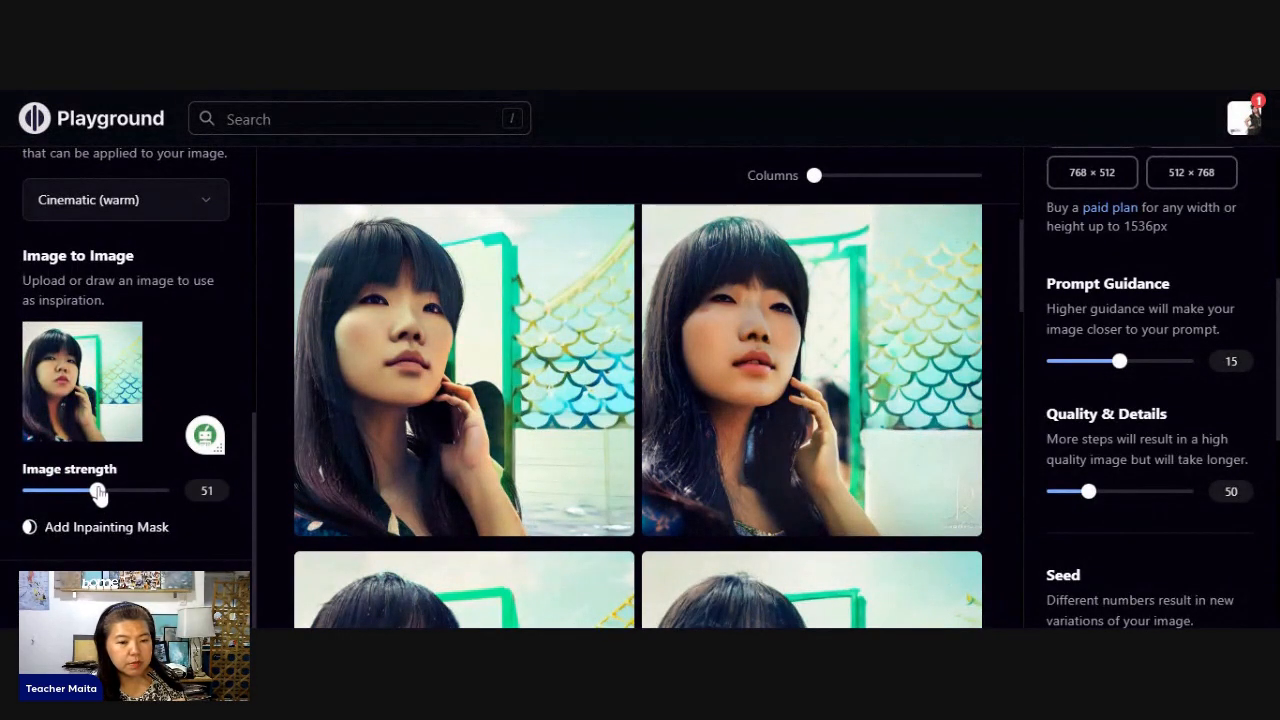
scroll(204, 465, up, 6)
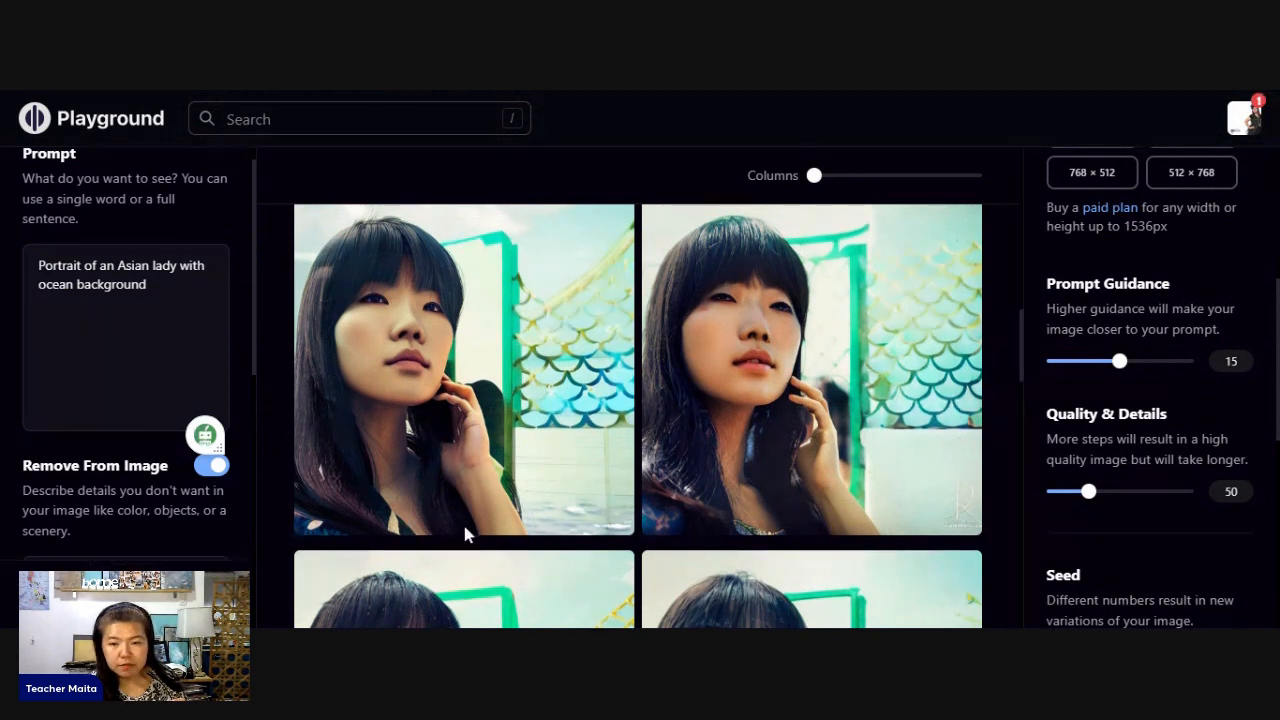
- Examine the Cinematic (warm) portraits and compare them with the earlier Cinematic ones
mouse_move(470, 533)
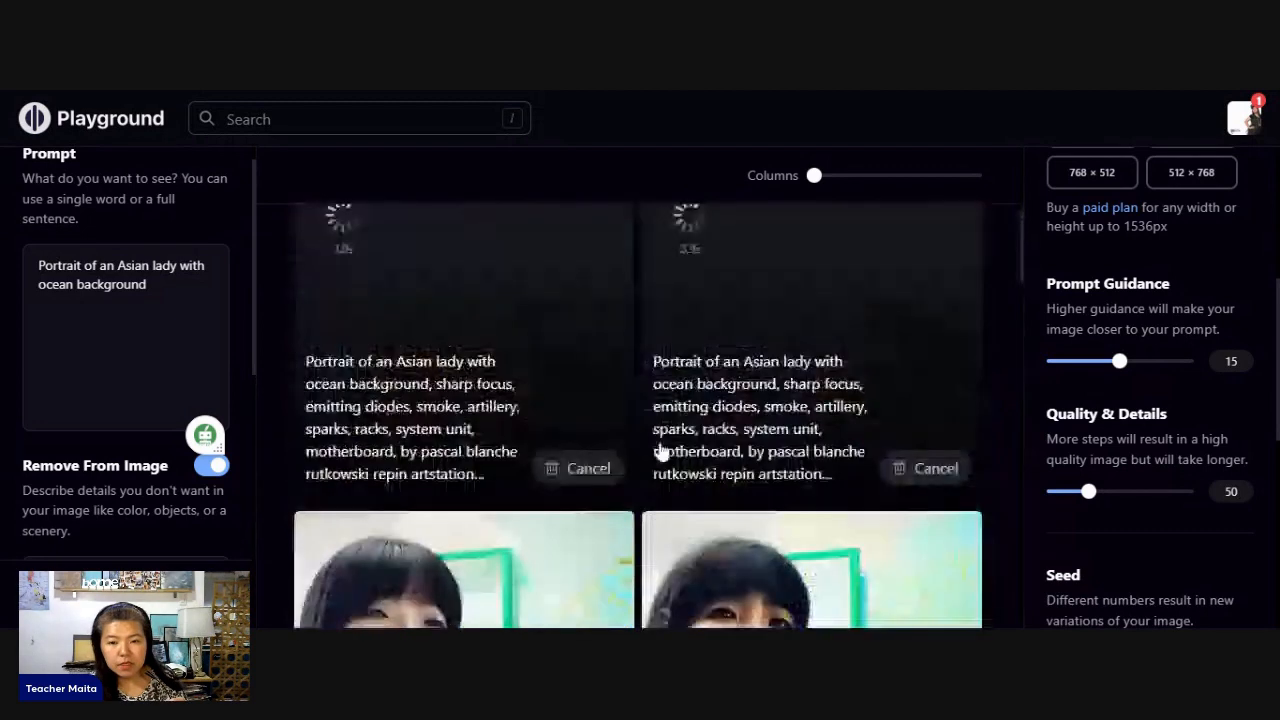
scroll(734, 550, down, 2)
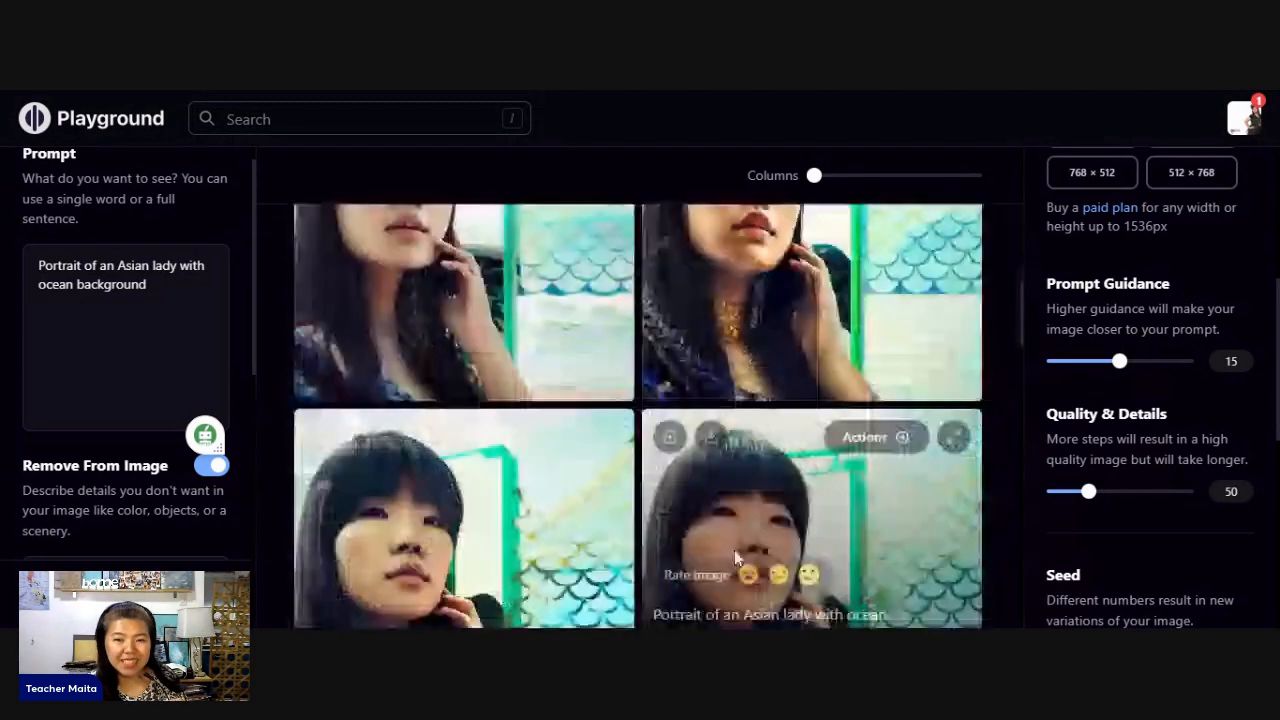
scroll(678, 569, down, 3)
scroll(680, 550, down, 2)
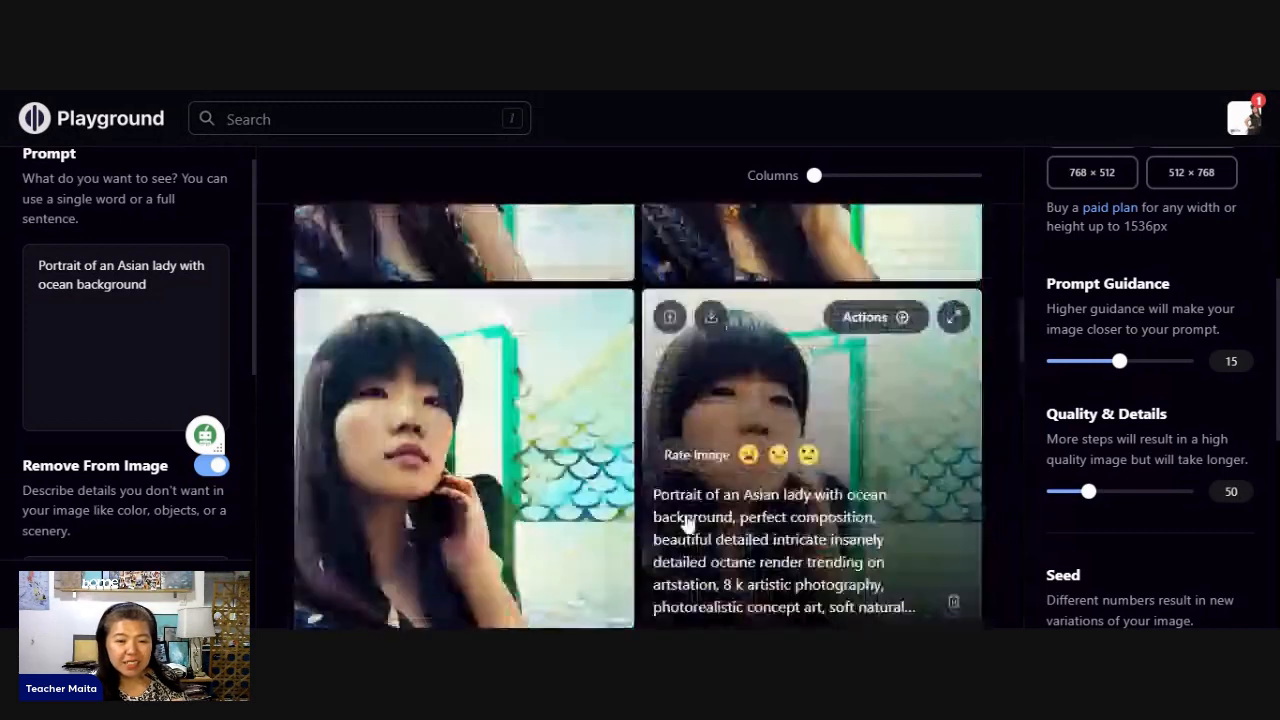
scroll(438, 550, down, 1)
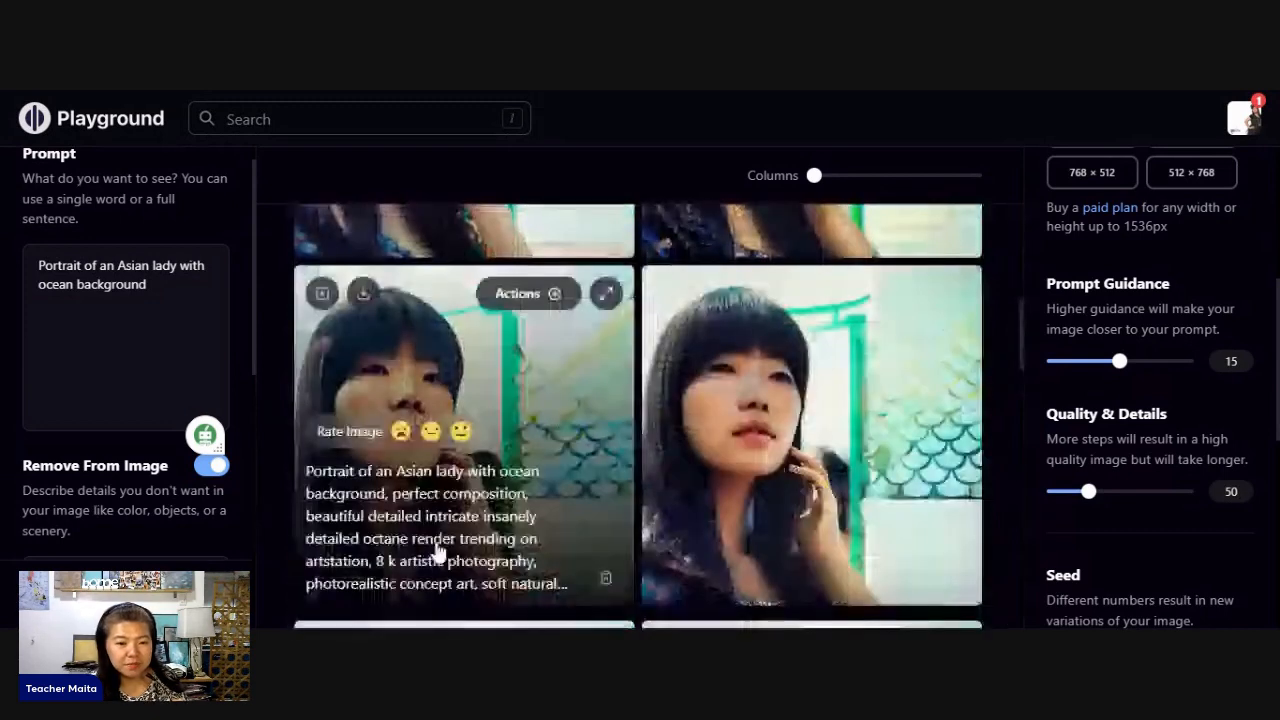
scroll(737, 580, down, 6)
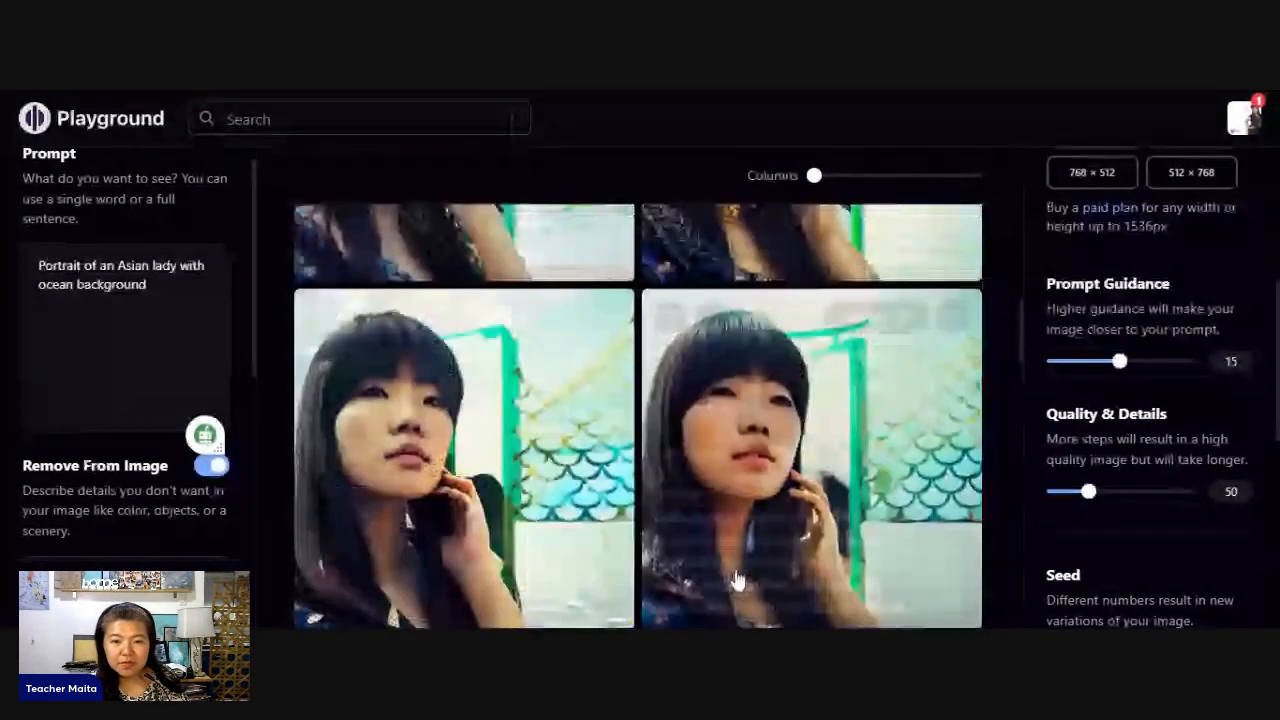
scroll(737, 580, up, 8)
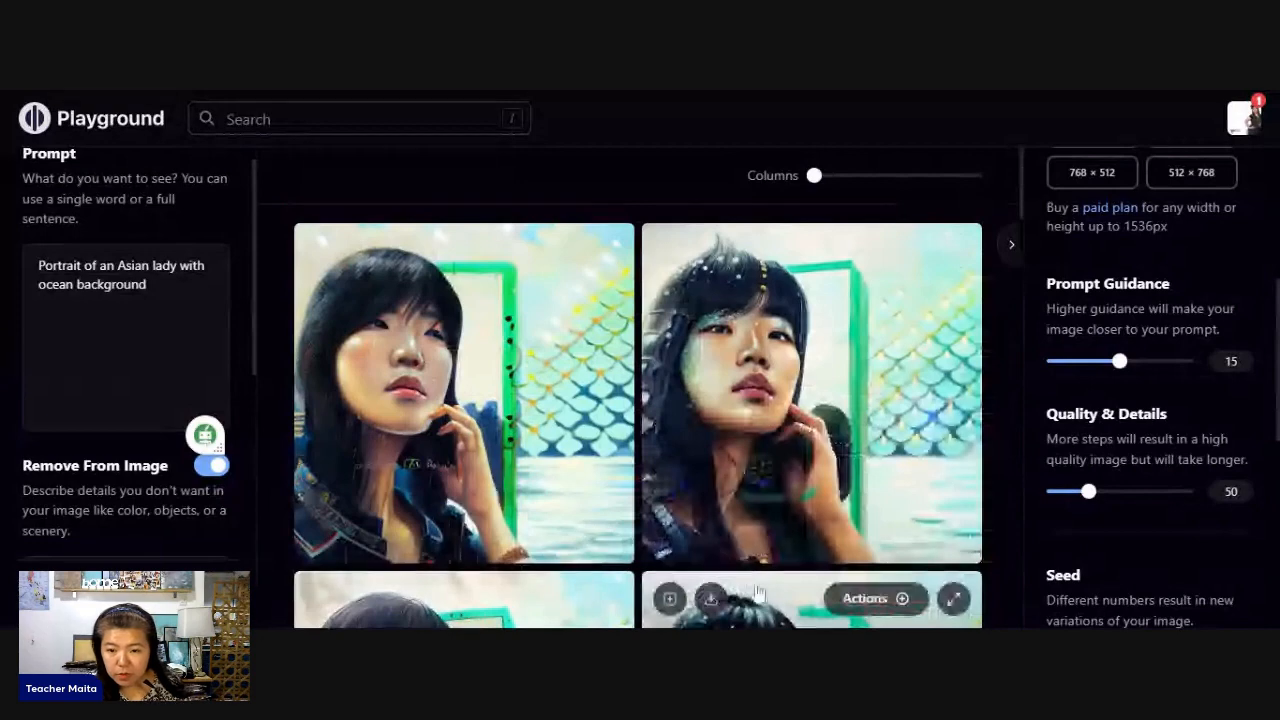
scroll(771, 566, down, 1)
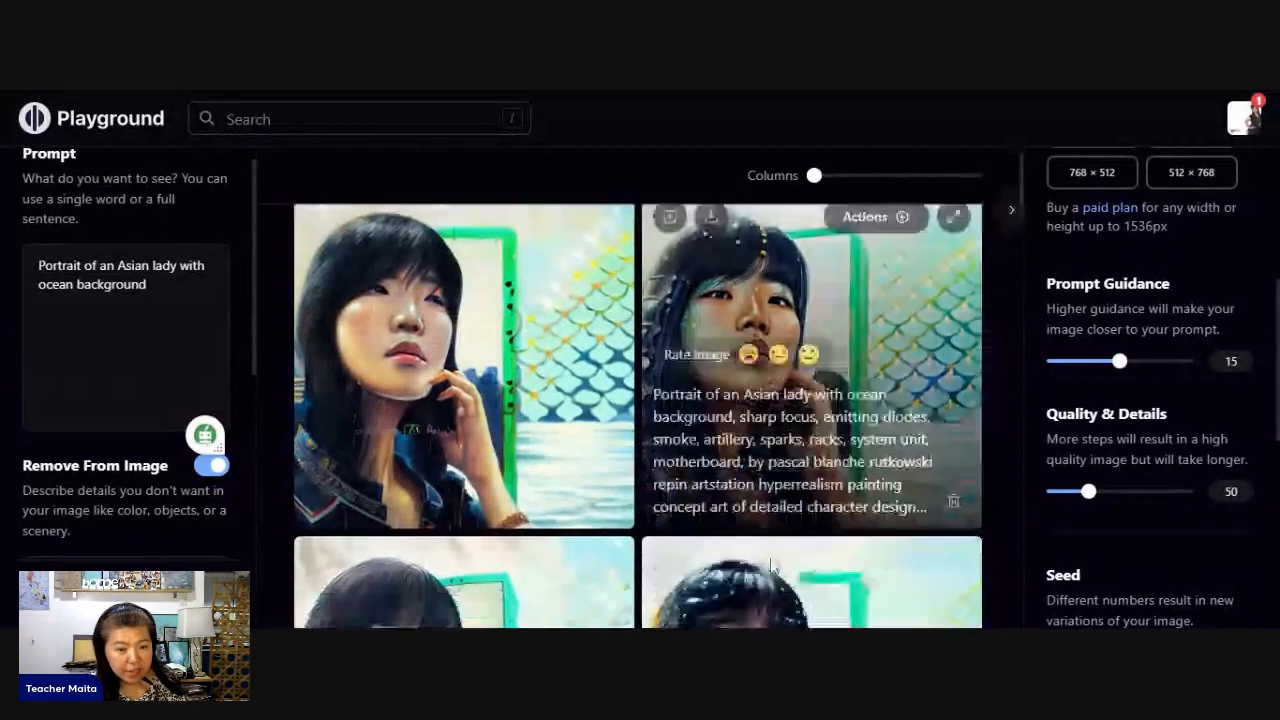
scroll(771, 566, down, 2)
scroll(771, 566, down, 3)
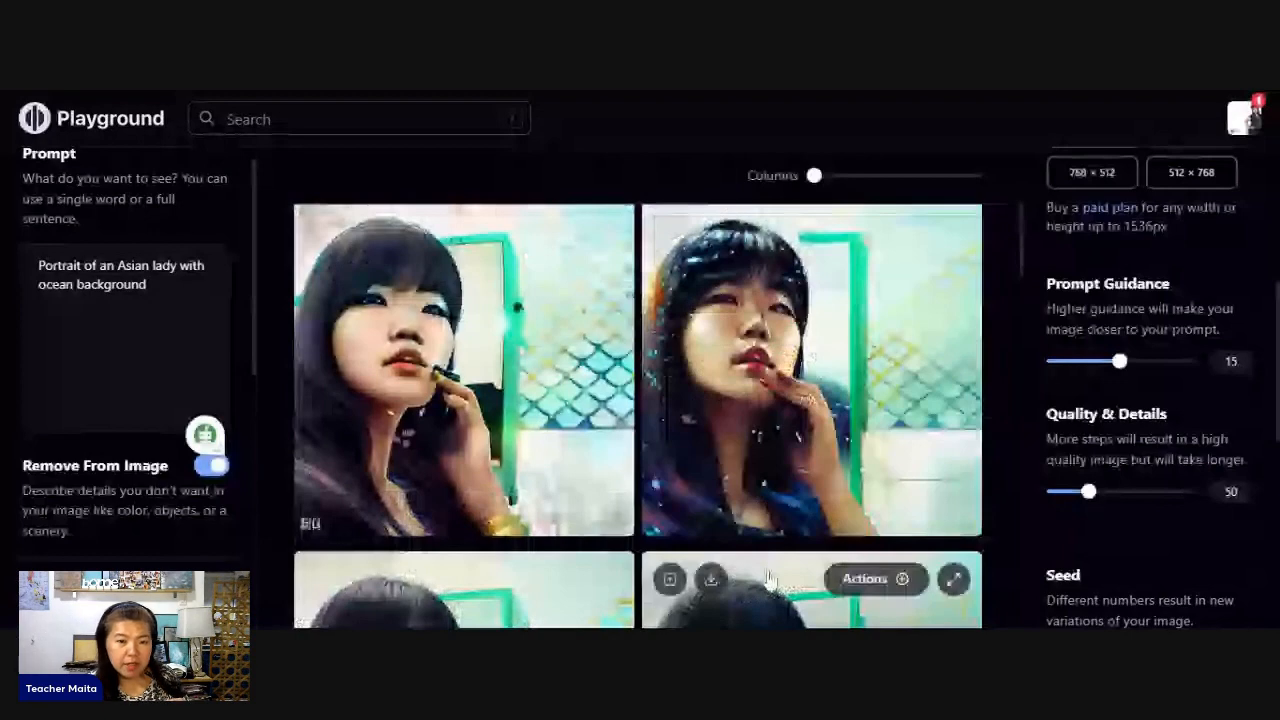
scroll(769, 580, down, 1)
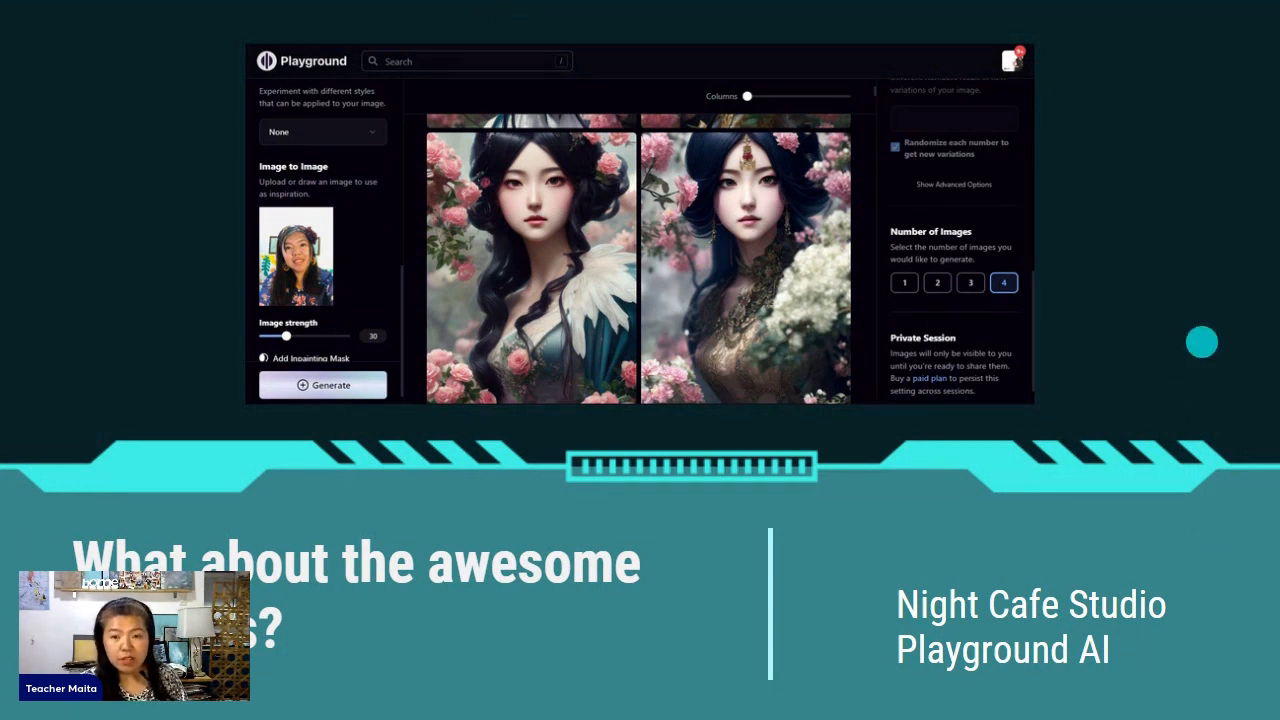
click(1203, 342)
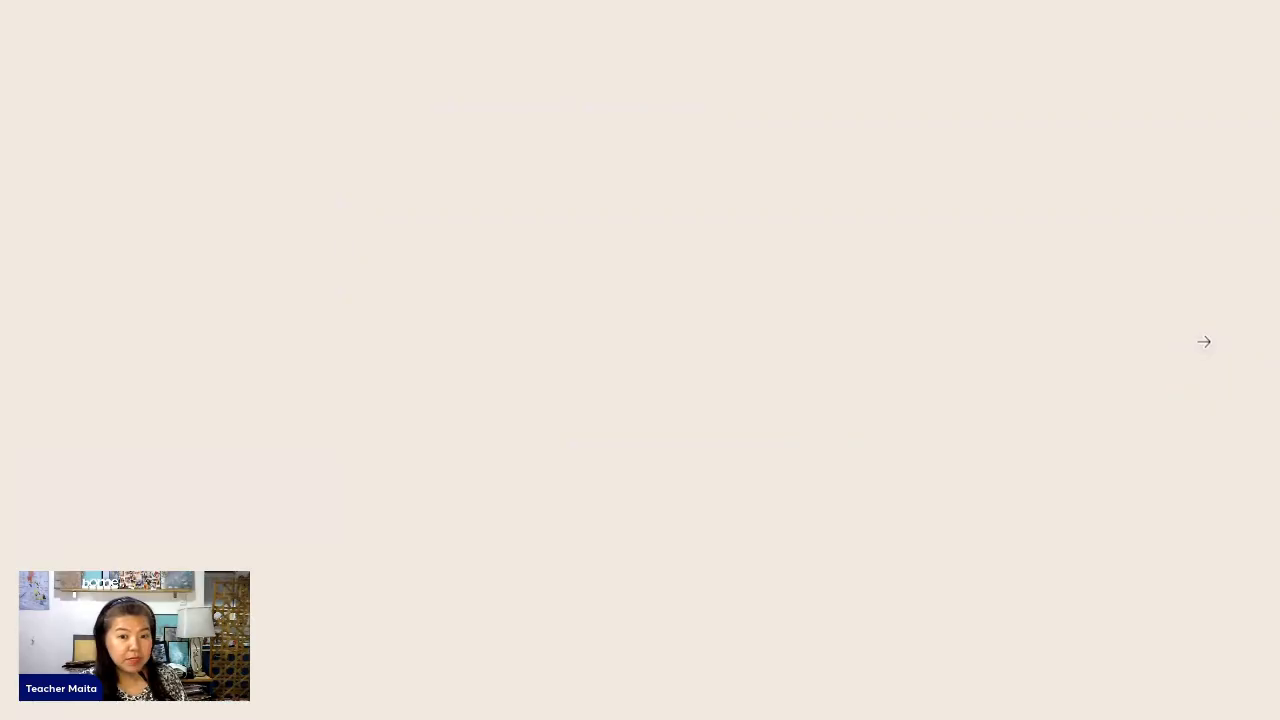